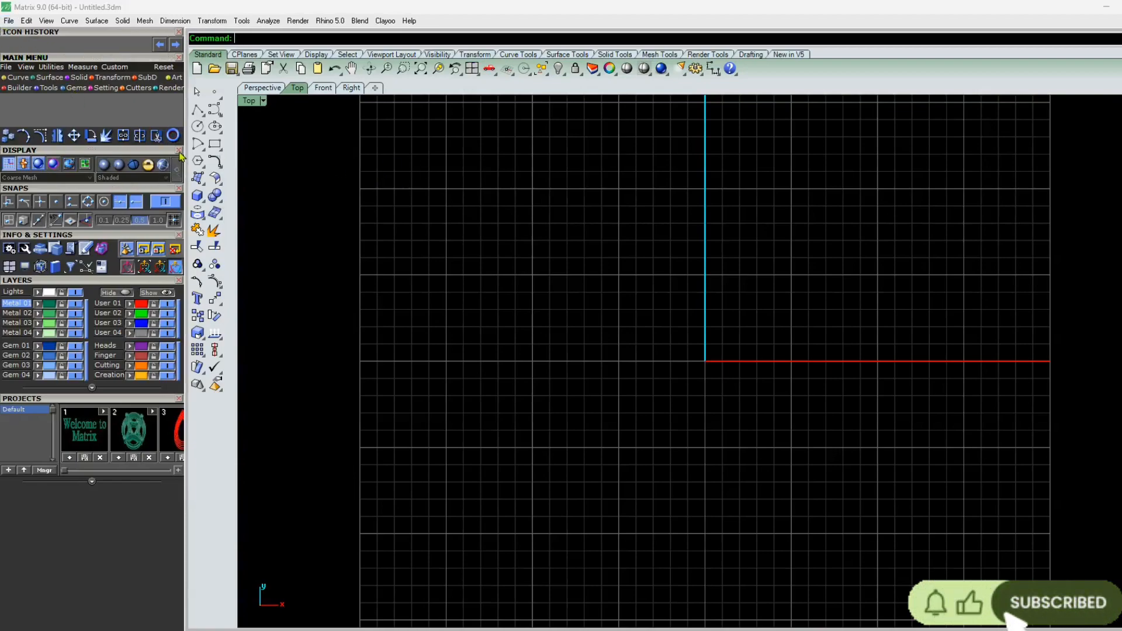
# - Draw a circle of diameter 1.2 centred on the origin in the Top view
pyautogui.click(198, 127)
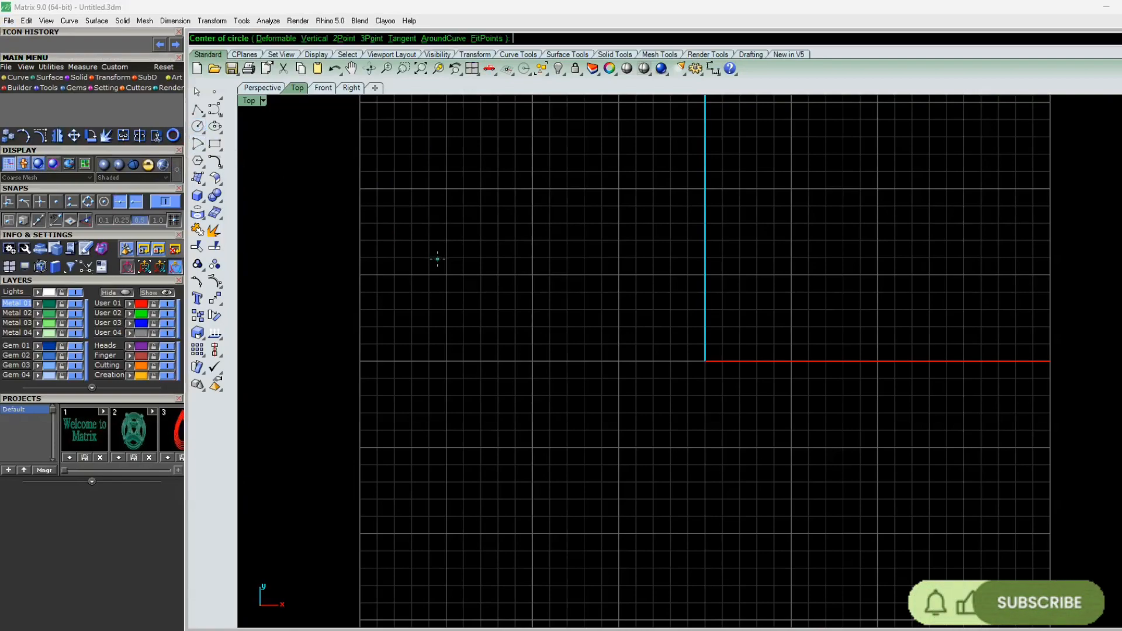
pyautogui.write('0')
pyautogui.press('Return')
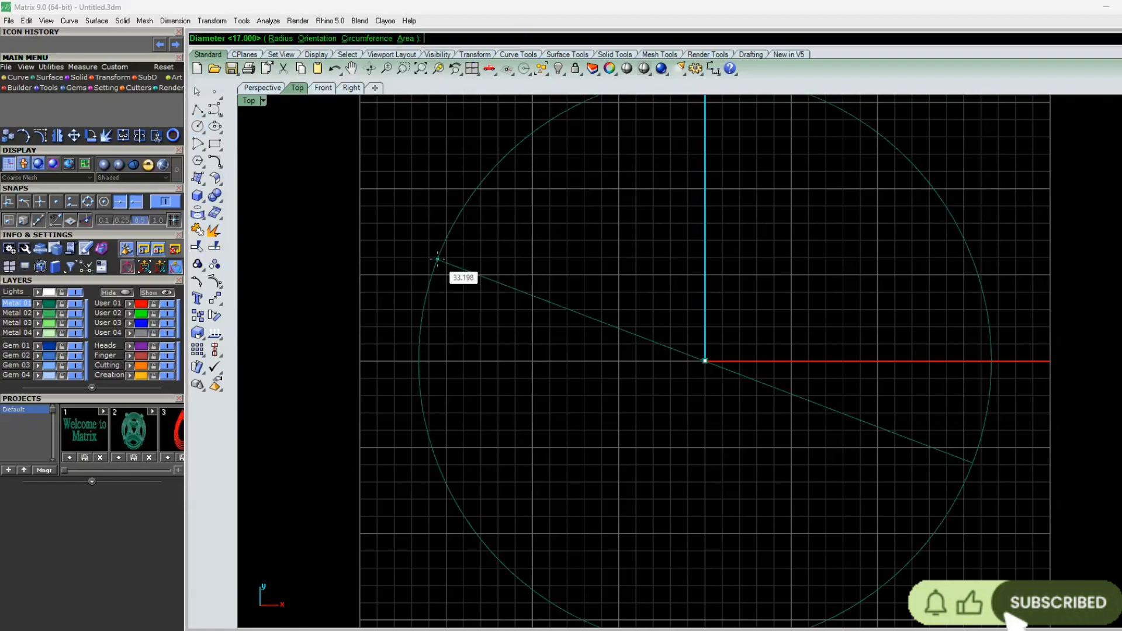
pyautogui.write('1.2')
pyautogui.press('Return')
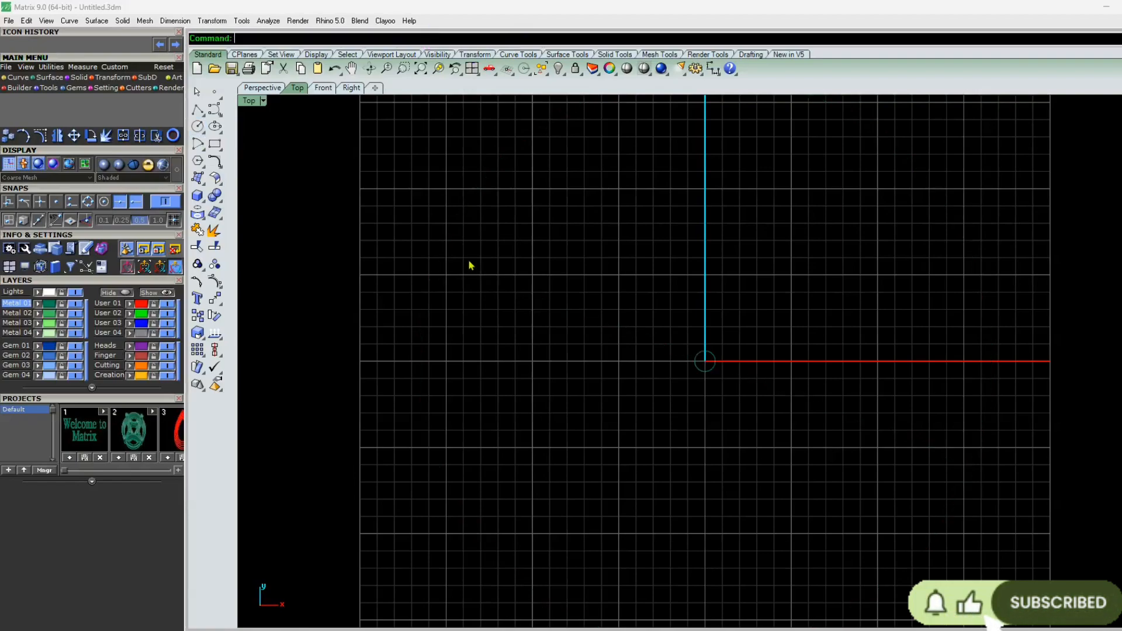
# - Offset the origin-centred circle outward by 0.1
pyautogui.scroll(3, 712, 367)
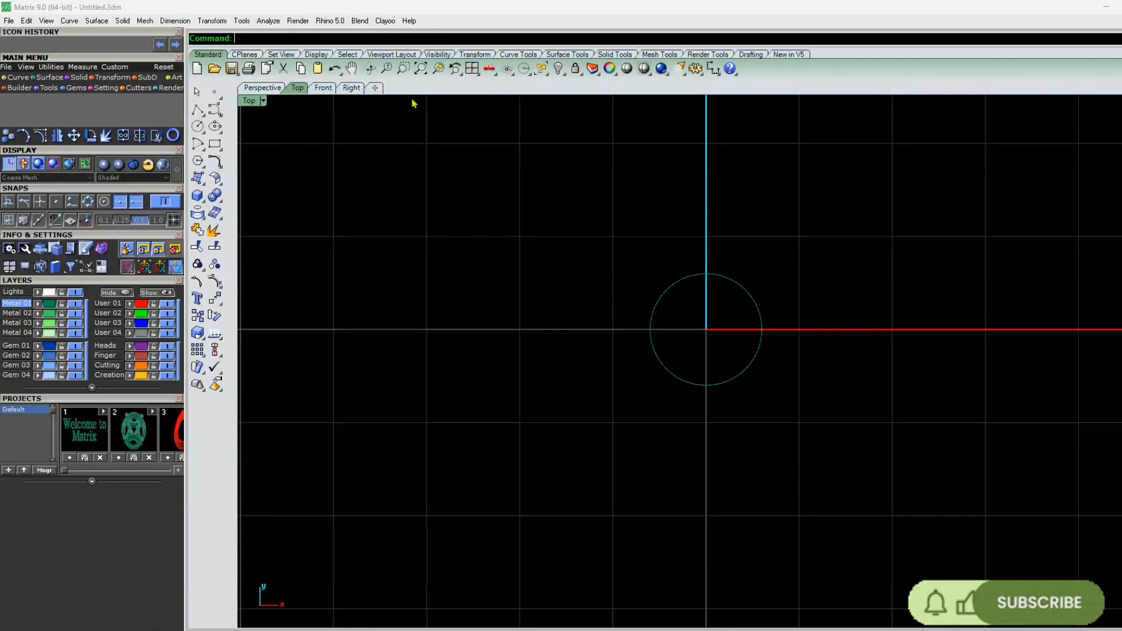
pyautogui.click(475, 71)
pyautogui.doubleClick(251, 100)
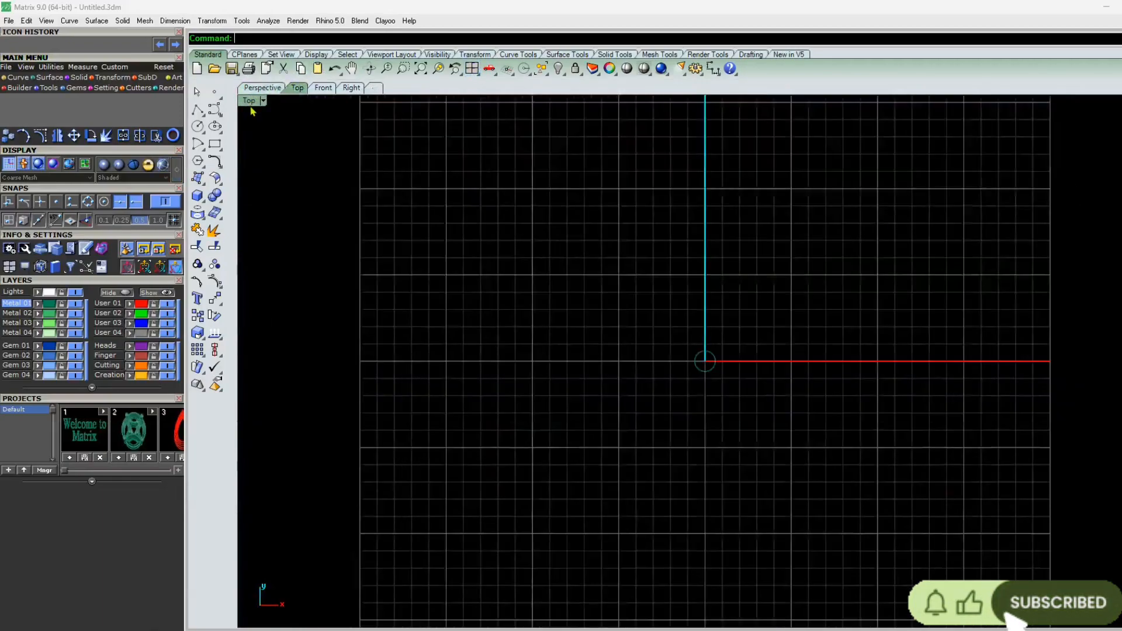
pyautogui.scroll(8, 704, 374)
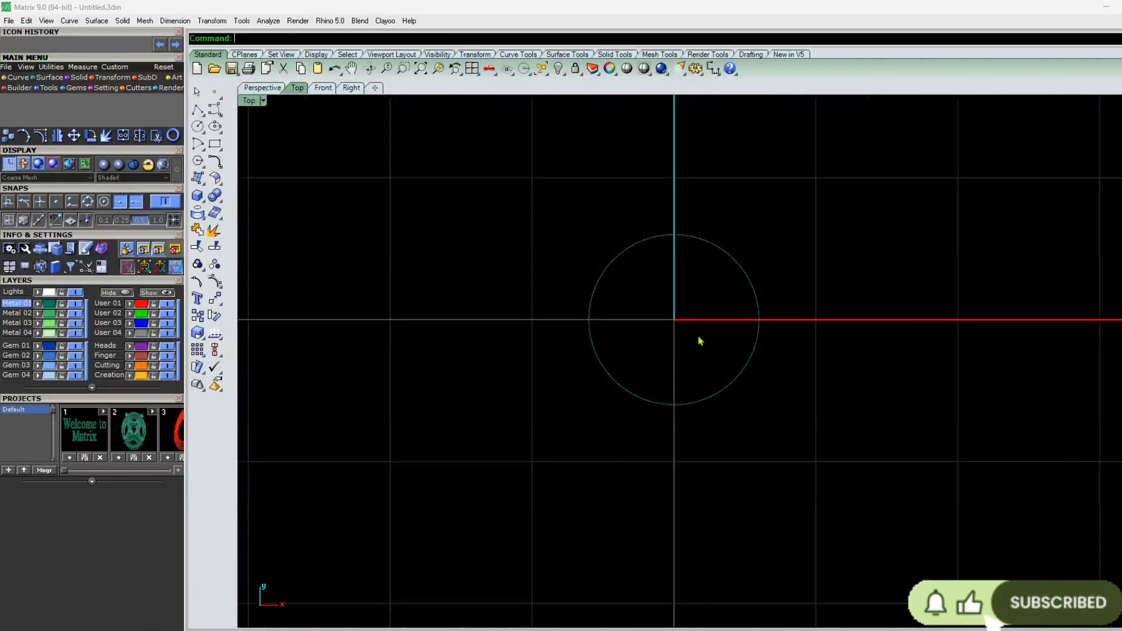
pyautogui.scroll(1, 691, 329)
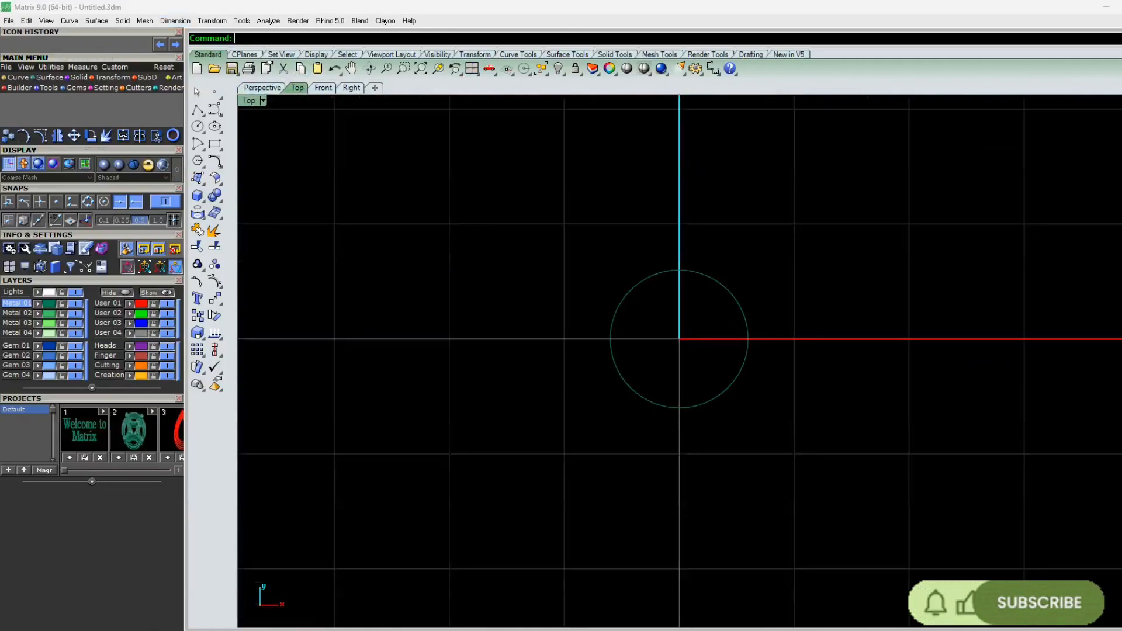
pyautogui.click(612, 335)
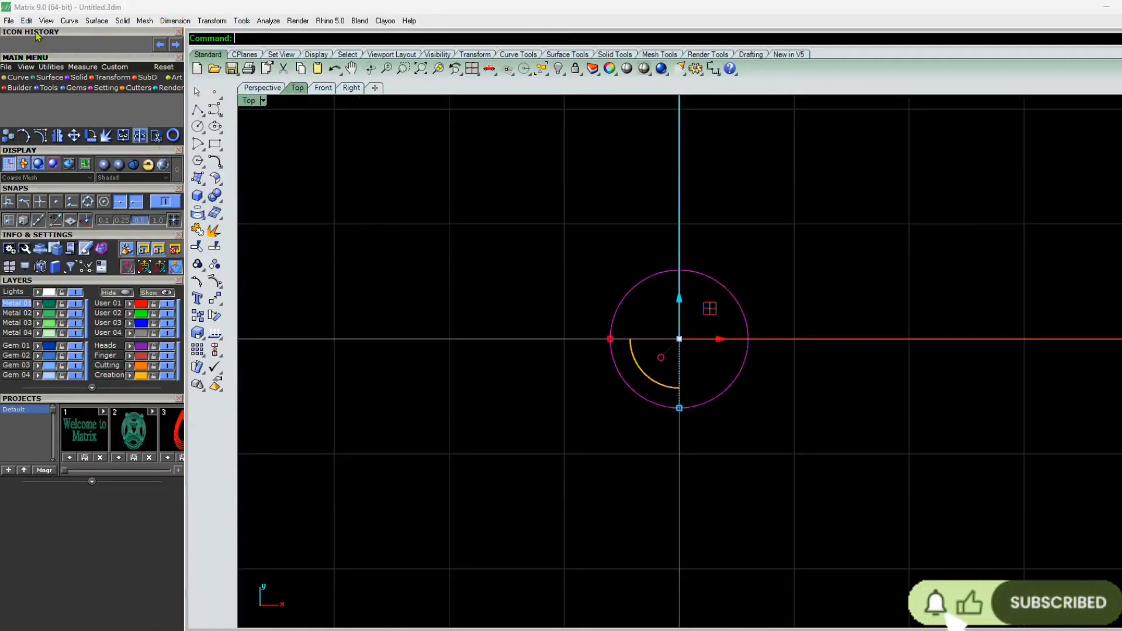
pyautogui.click(26, 78)
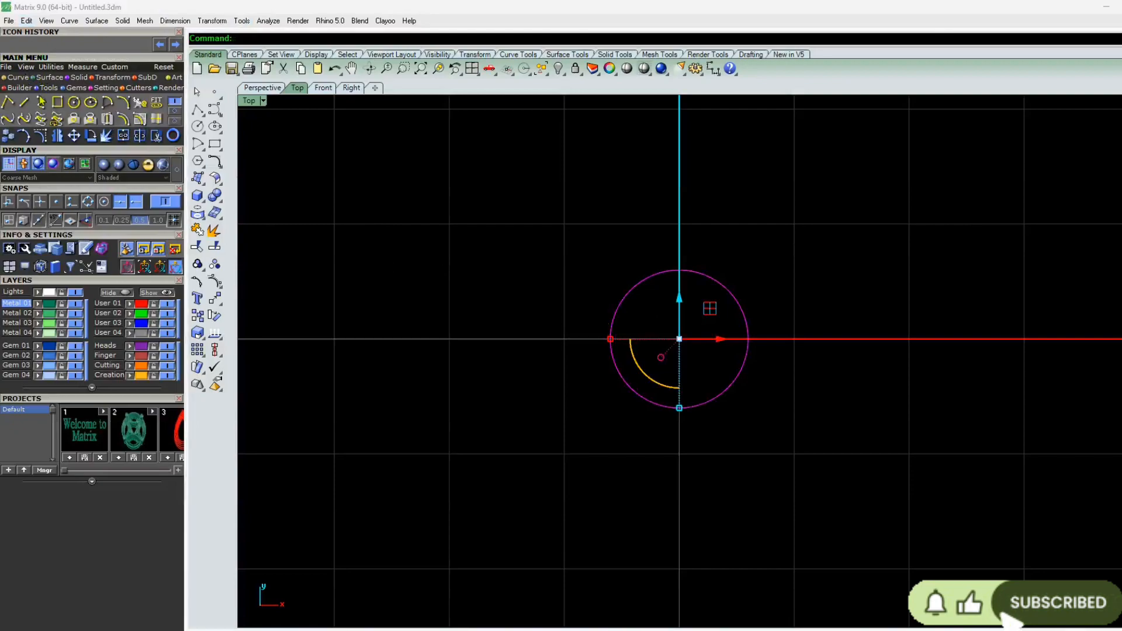
pyautogui.click(123, 119)
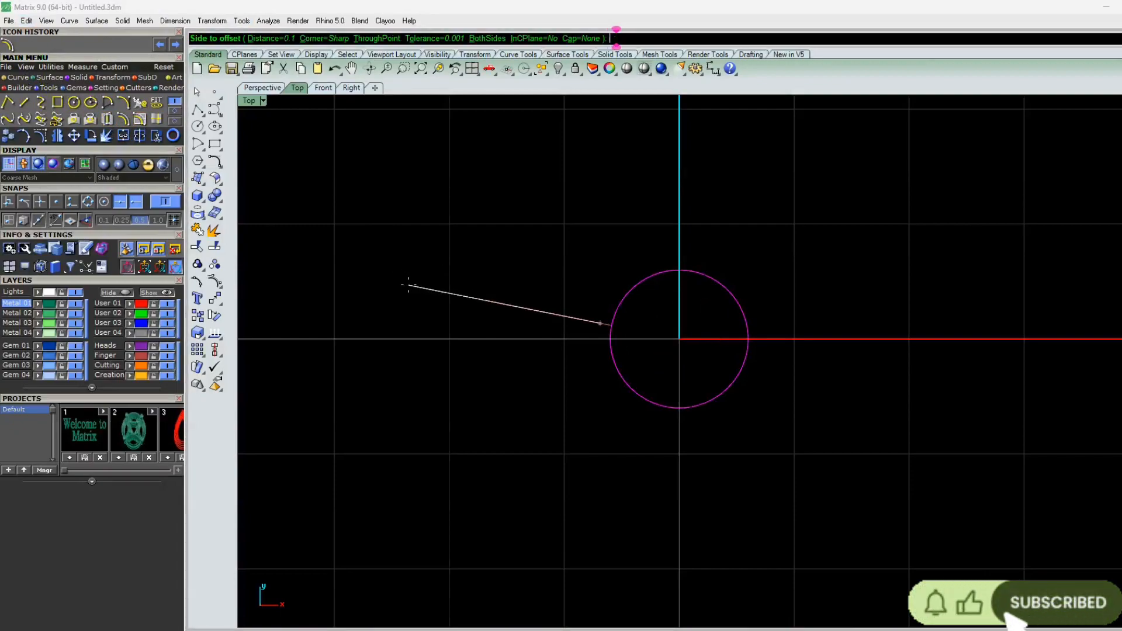
pyautogui.click(408, 286)
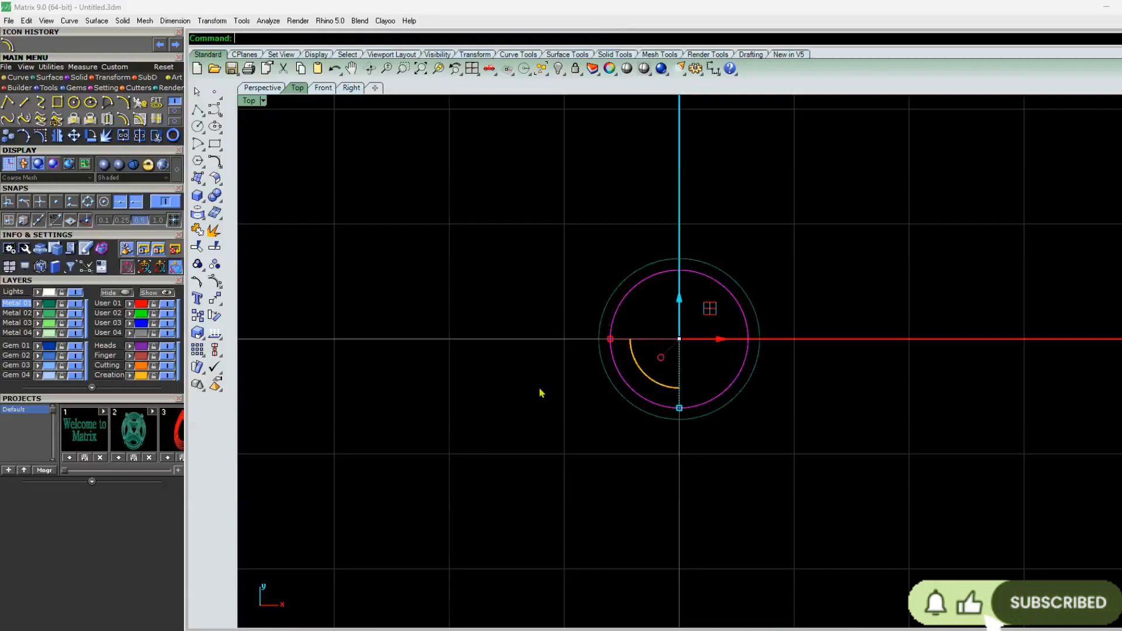
# - Offset the outermost circle inward by 0.5 to form a small circle at the centre
pyautogui.press('Return')
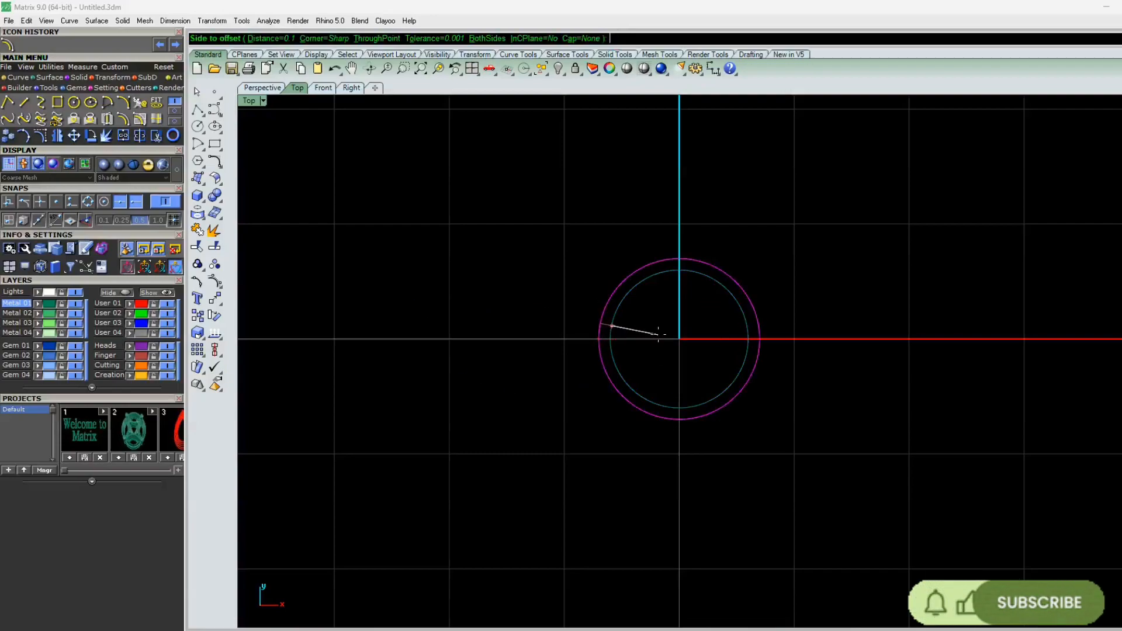
pyautogui.write('5')
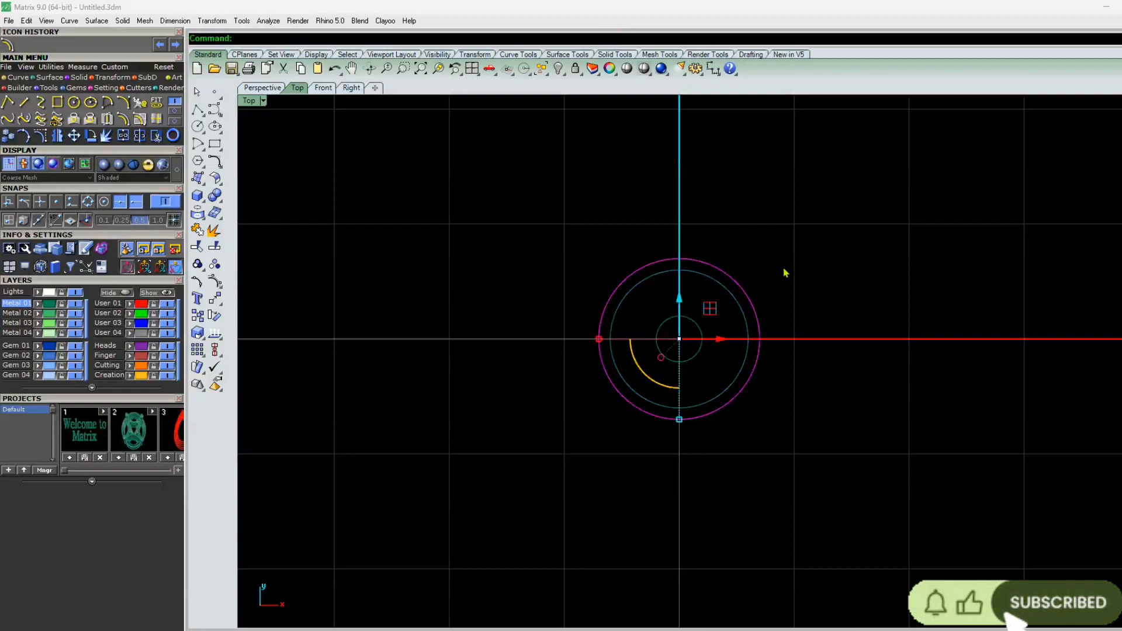
pyautogui.click(686, 338)
pyautogui.scroll(2, 685, 342)
pyautogui.scroll(-2, 686, 342)
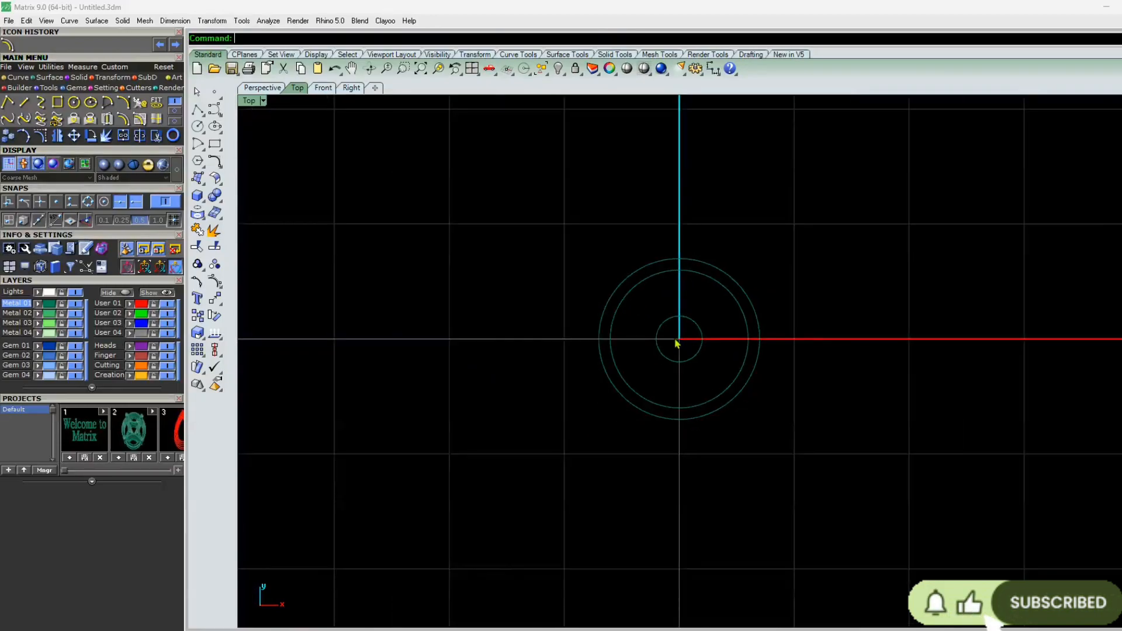
# - With midpoint and quadrant snapping enabled, draw a circle of diameter 0.5 centred on the upper quadrant of the 1.2 circle
pyautogui.click(197, 127)
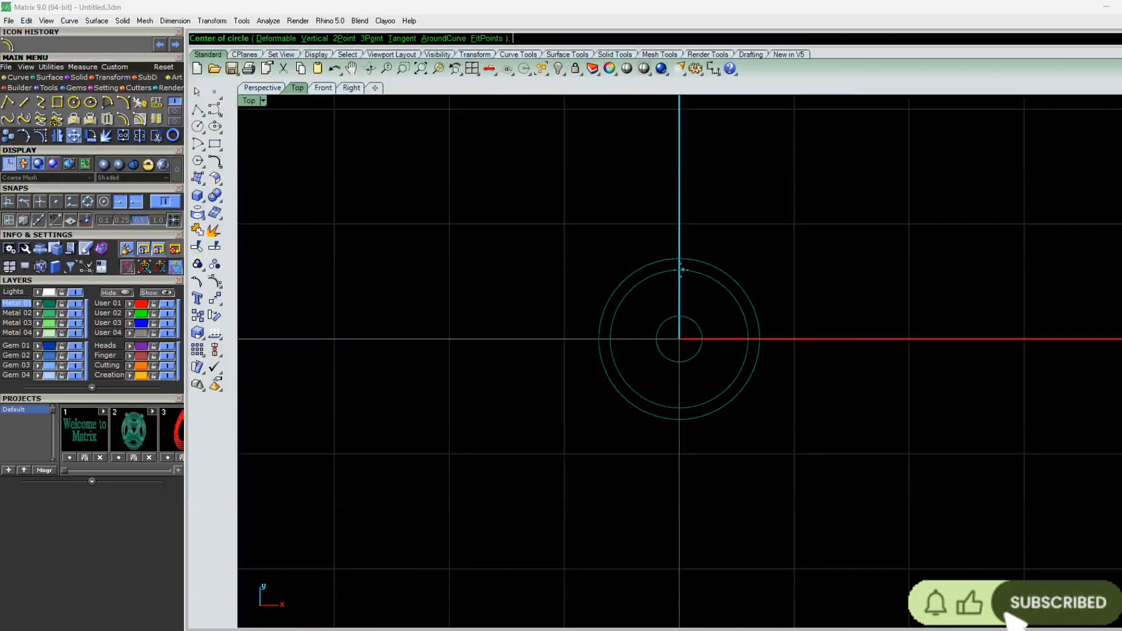
pyautogui.click(56, 220)
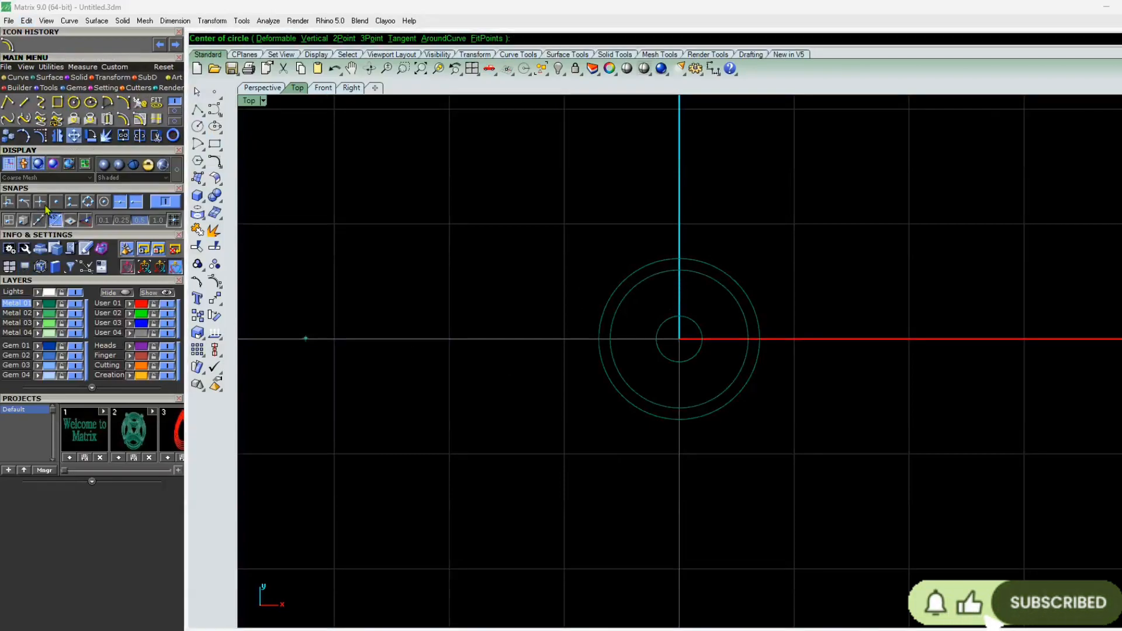
pyautogui.click(71, 202)
pyautogui.click(88, 202)
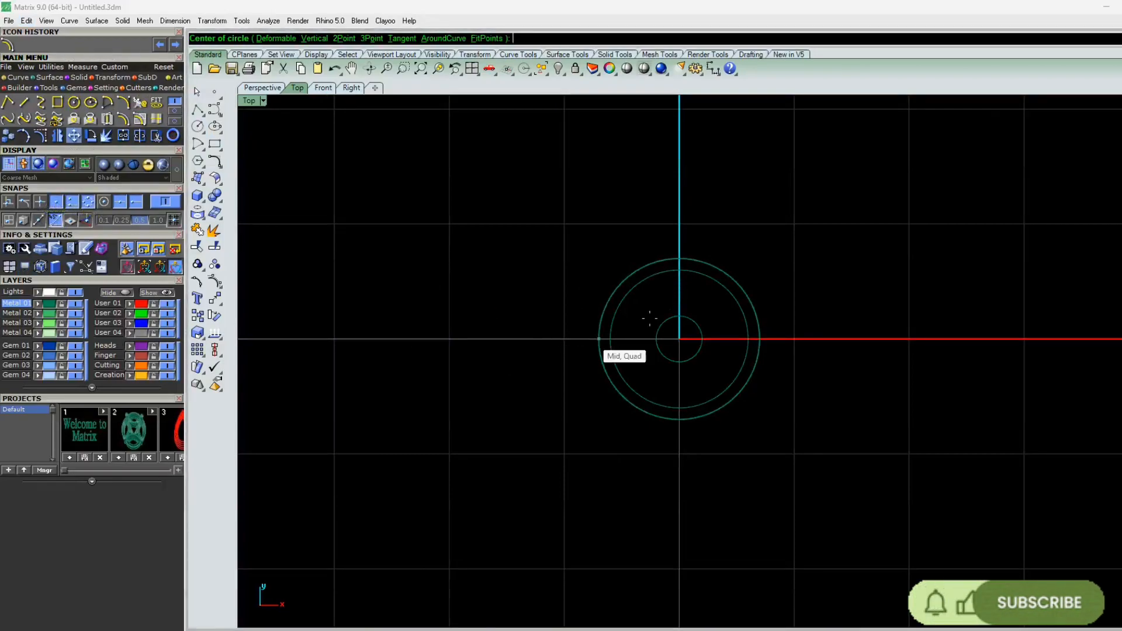
pyautogui.click(679, 269)
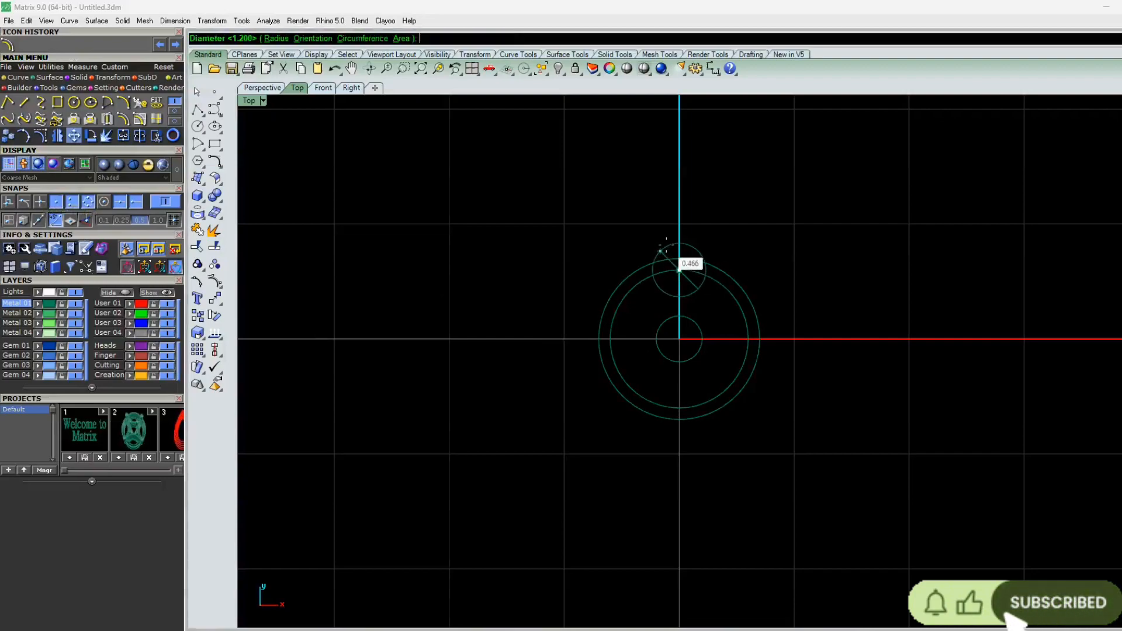
pyautogui.write('.5')
pyautogui.press('Return')
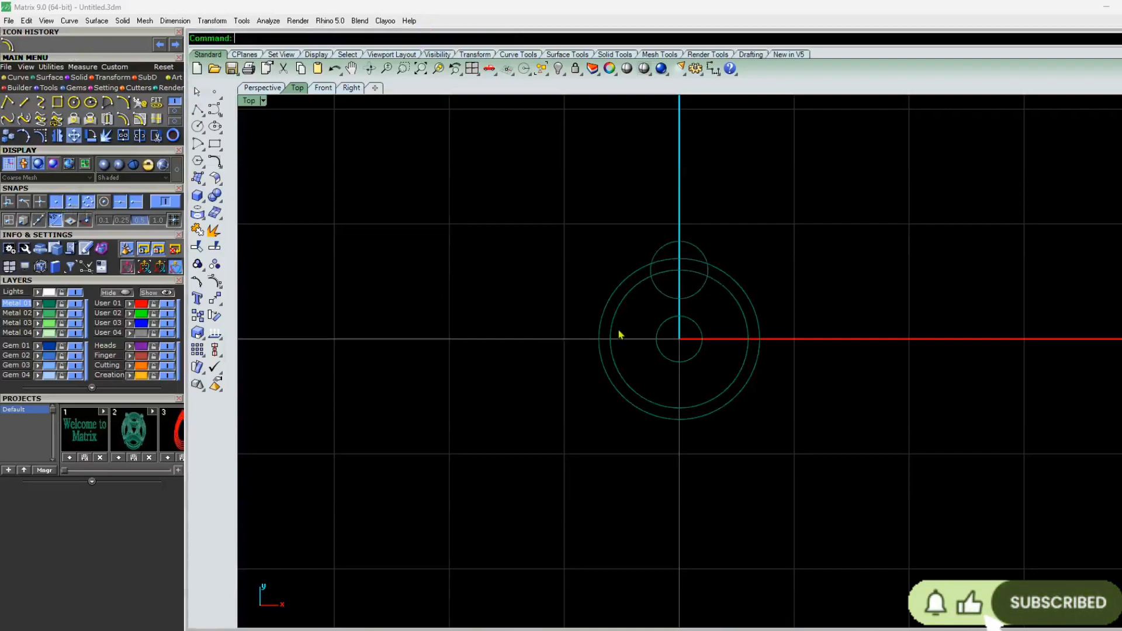
# - Move the 0.5 circle up until its lower edge meets the 1.2 circle, and shift it back down by 0.1
pyautogui.scroll(2, 677, 241)
pyautogui.moveTo(680, 244); pyautogui.dragTo(678, 206)
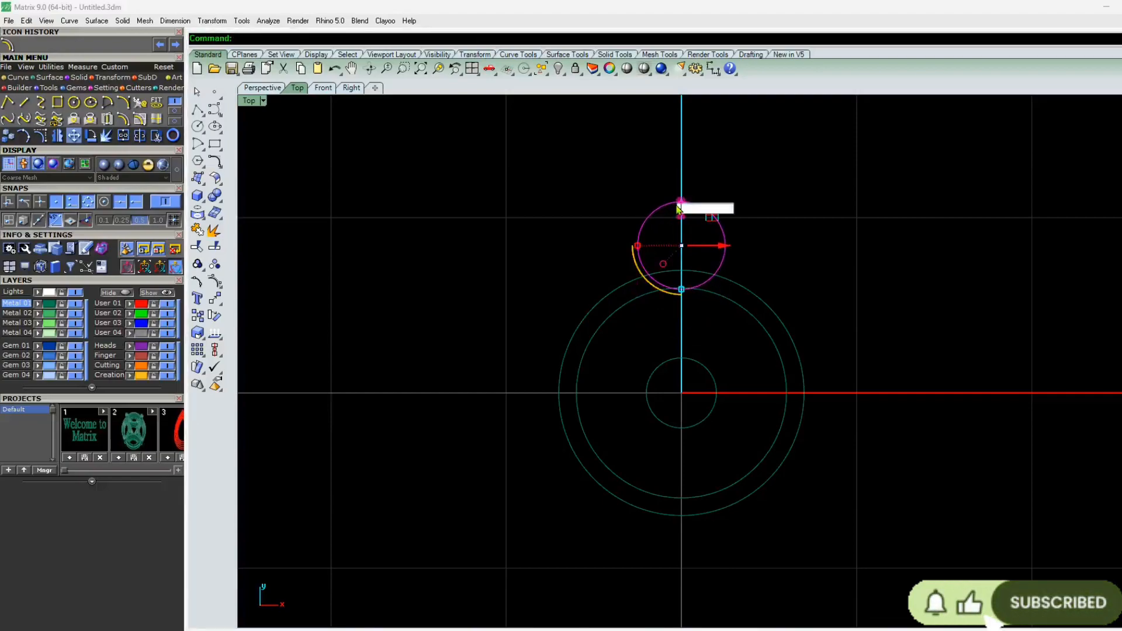
pyautogui.write('-.1')
pyautogui.press('Return')
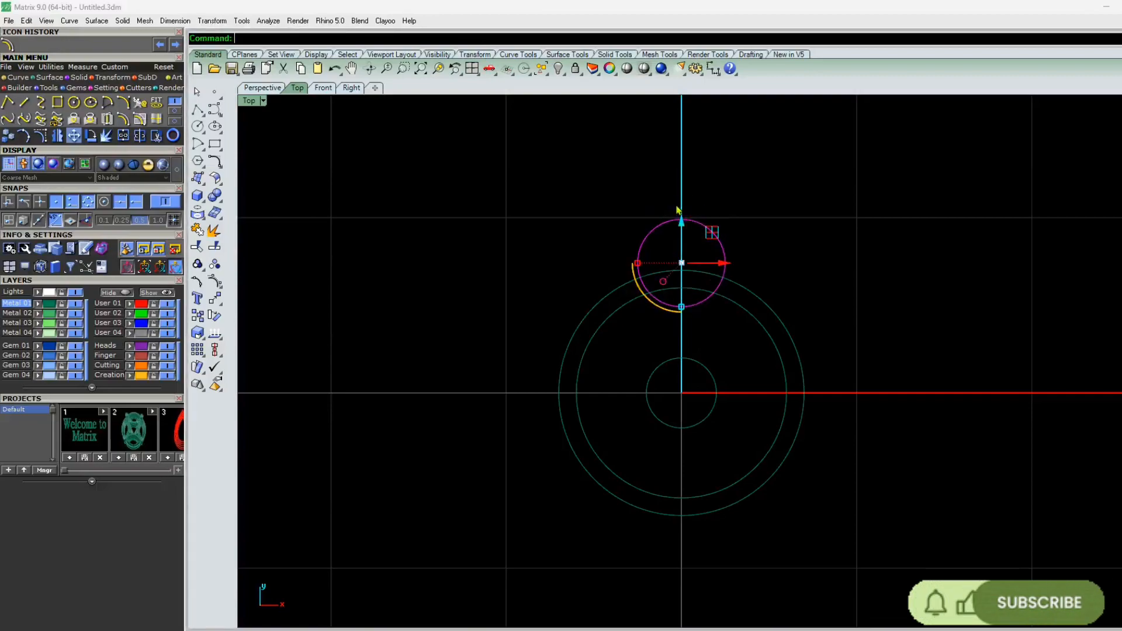
pyautogui.click(541, 284)
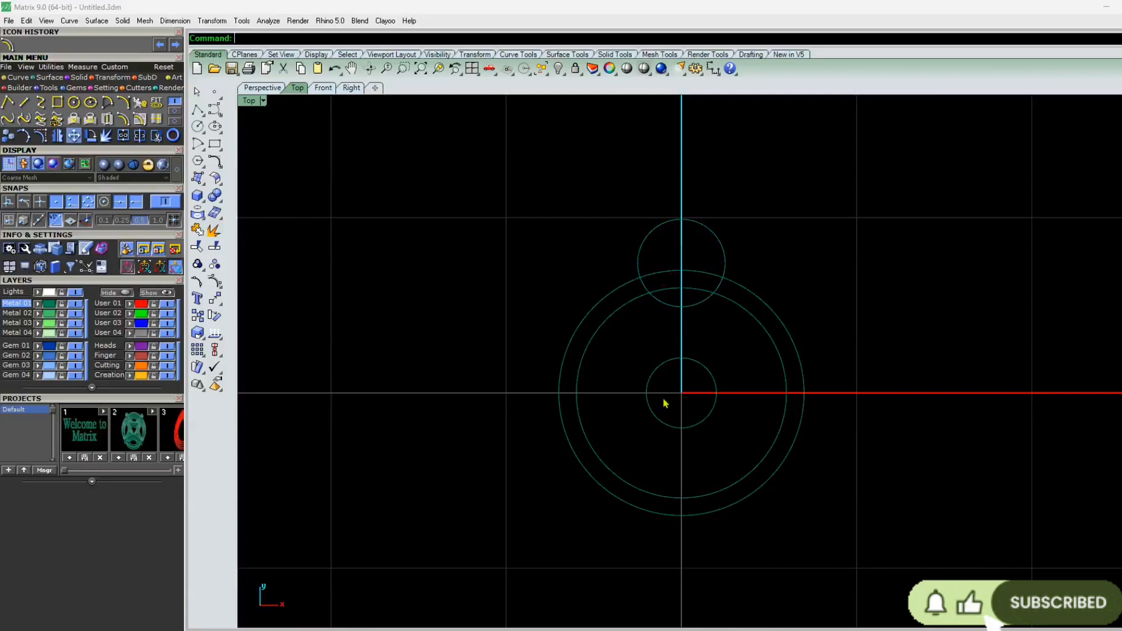
# - Polar array the 0.5 circle around the origin with 6 items over the full 360 degrees
pyautogui.click(708, 231)
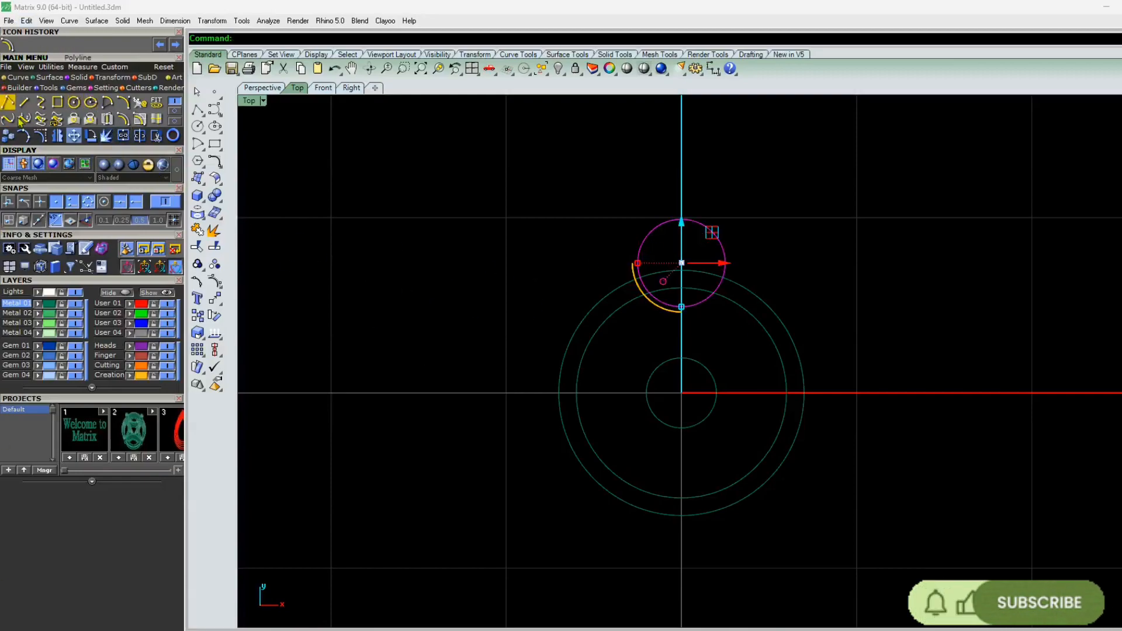
pyautogui.click(117, 78)
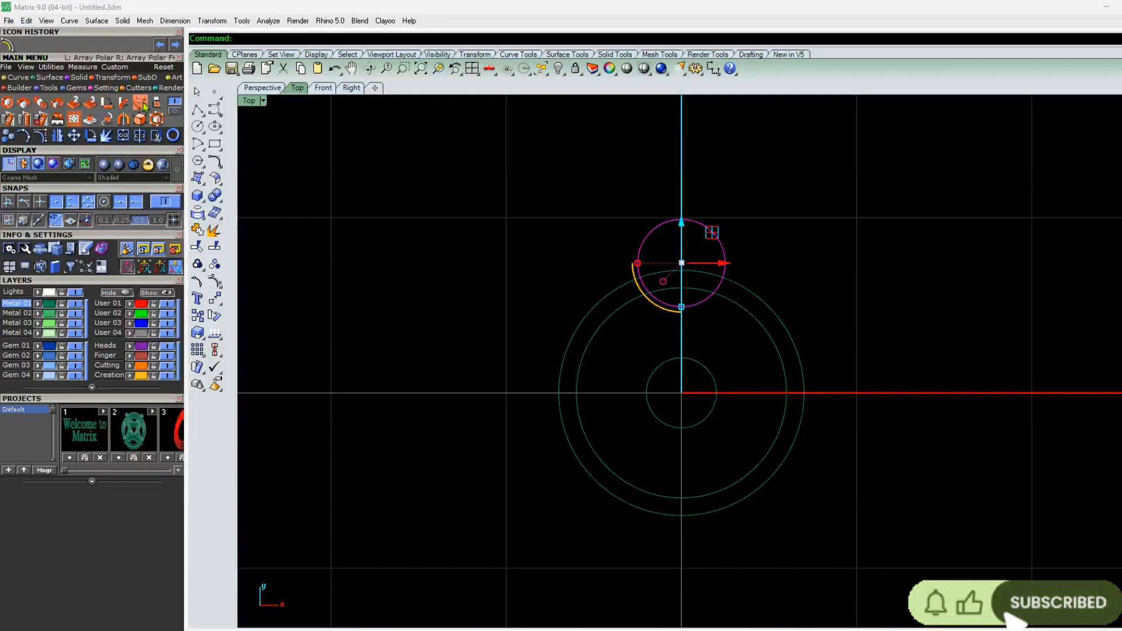
pyautogui.click(140, 102)
pyautogui.write('0')
pyautogui.press('Return')
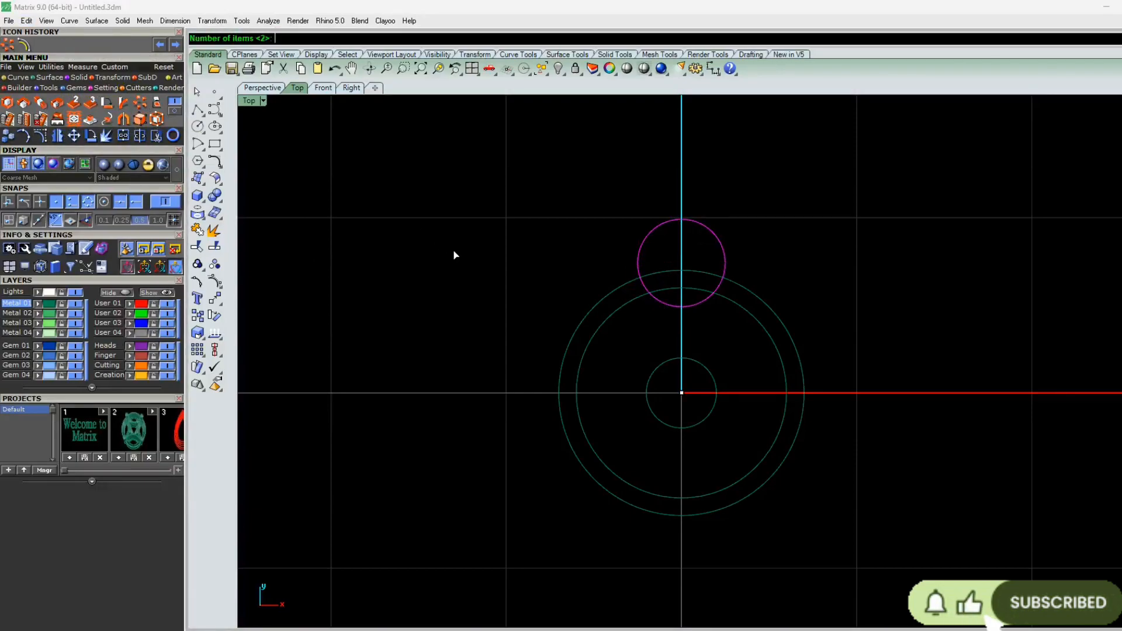
pyautogui.write('6')
pyautogui.press('Return')
pyautogui.press('Return')
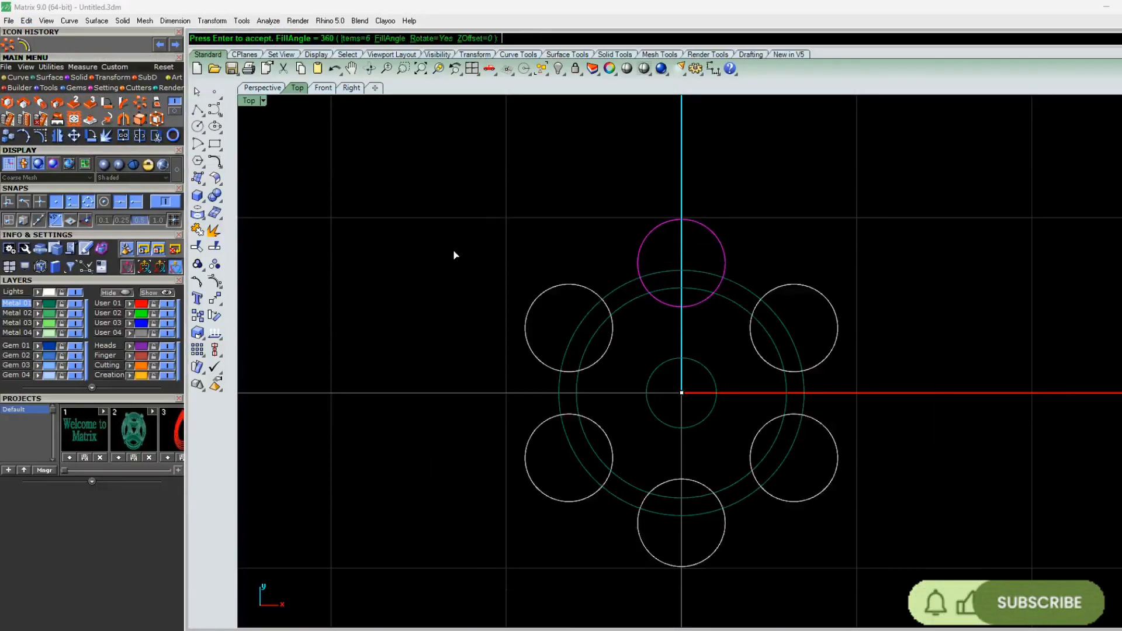
pyautogui.press('Return')
pyautogui.press('Escape')
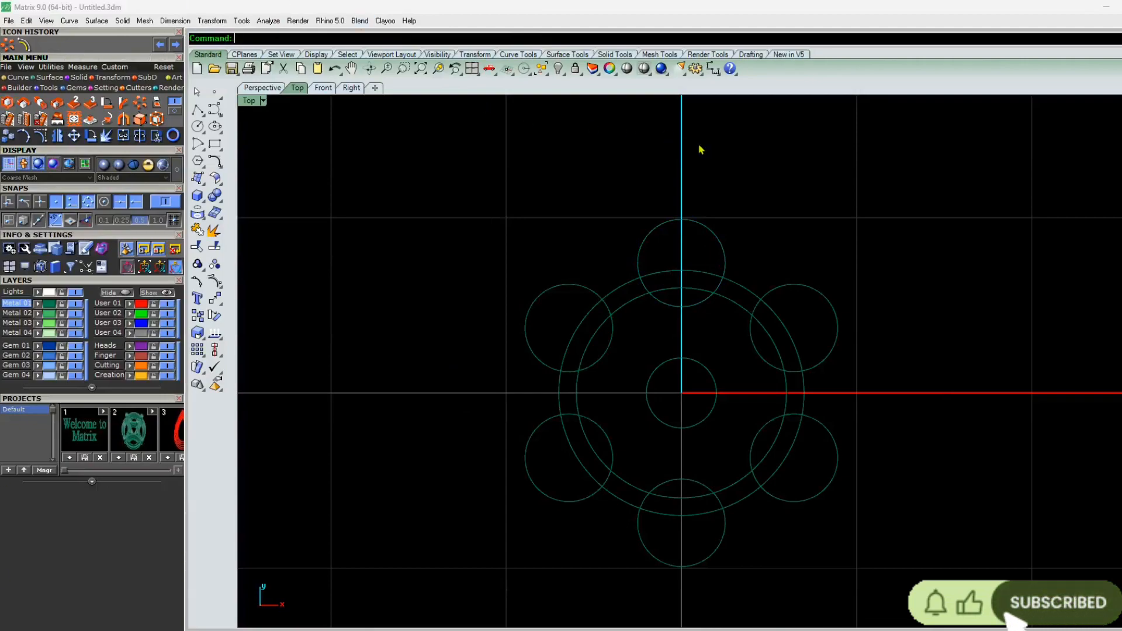
# - Copy the three concentric circles from the origin along the positive X axis so the copied outer ring overlaps the original one
pyautogui.scroll(-1, 647, 273)
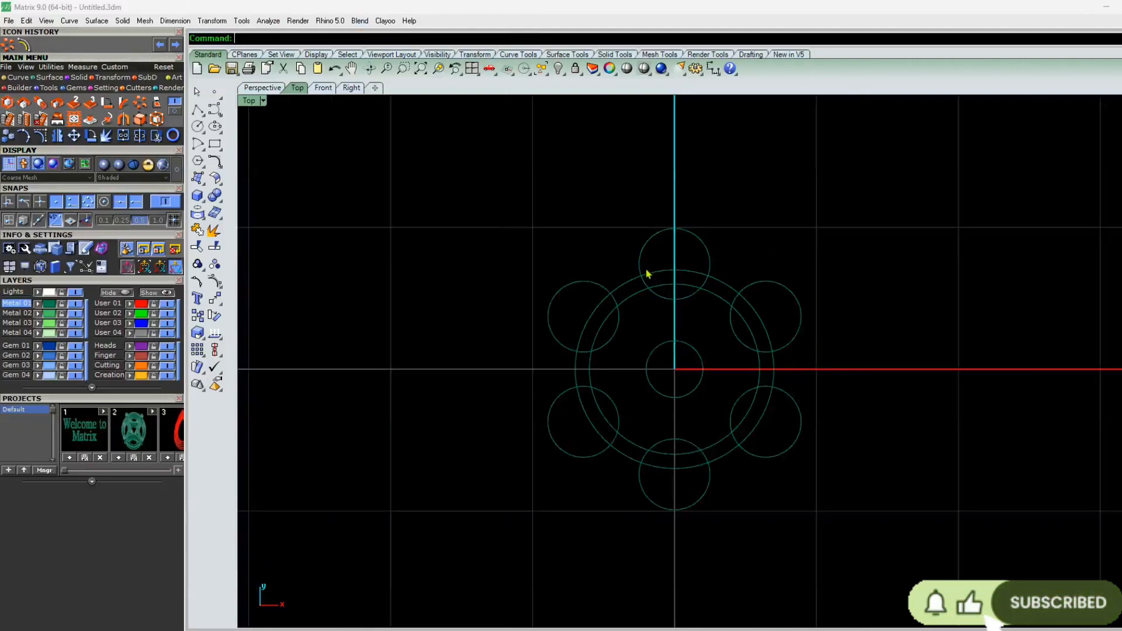
pyautogui.click(695, 354)
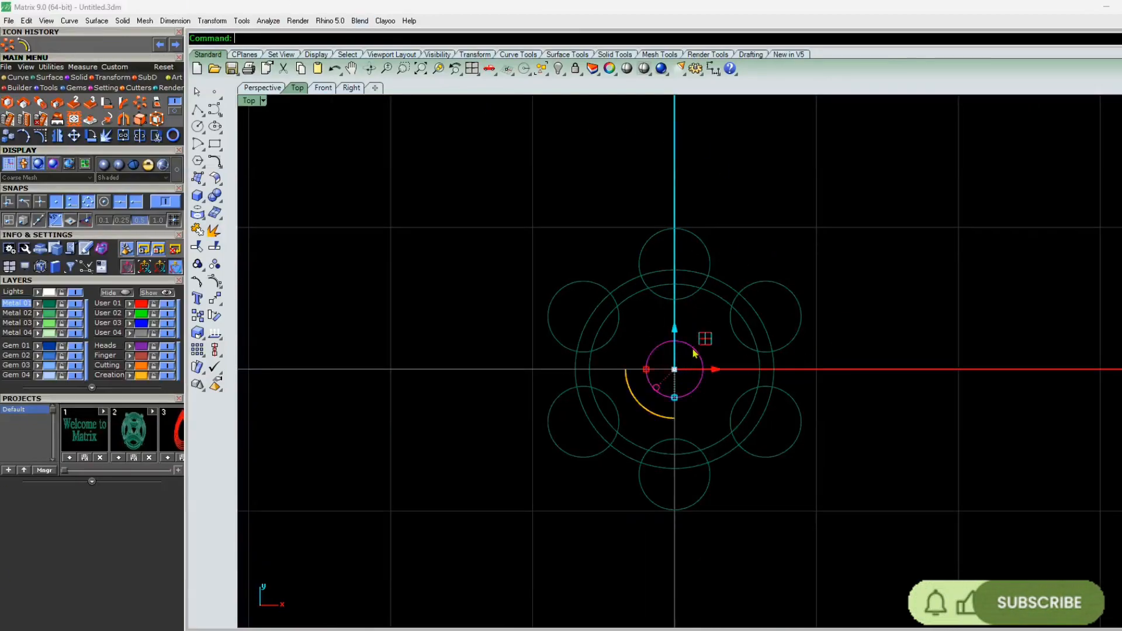
pyautogui.keyDown('shift'); pyautogui.click(721, 297); pyautogui.keyUp('shift')
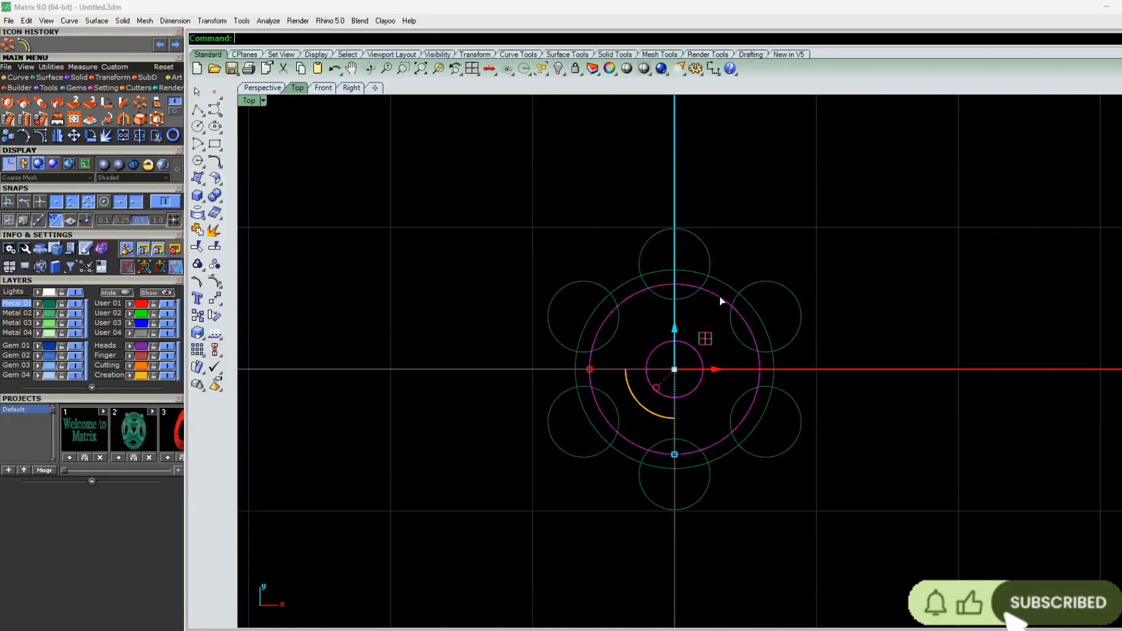
pyautogui.keyDown('shift'); pyautogui.click(720, 284); pyautogui.keyUp('shift')
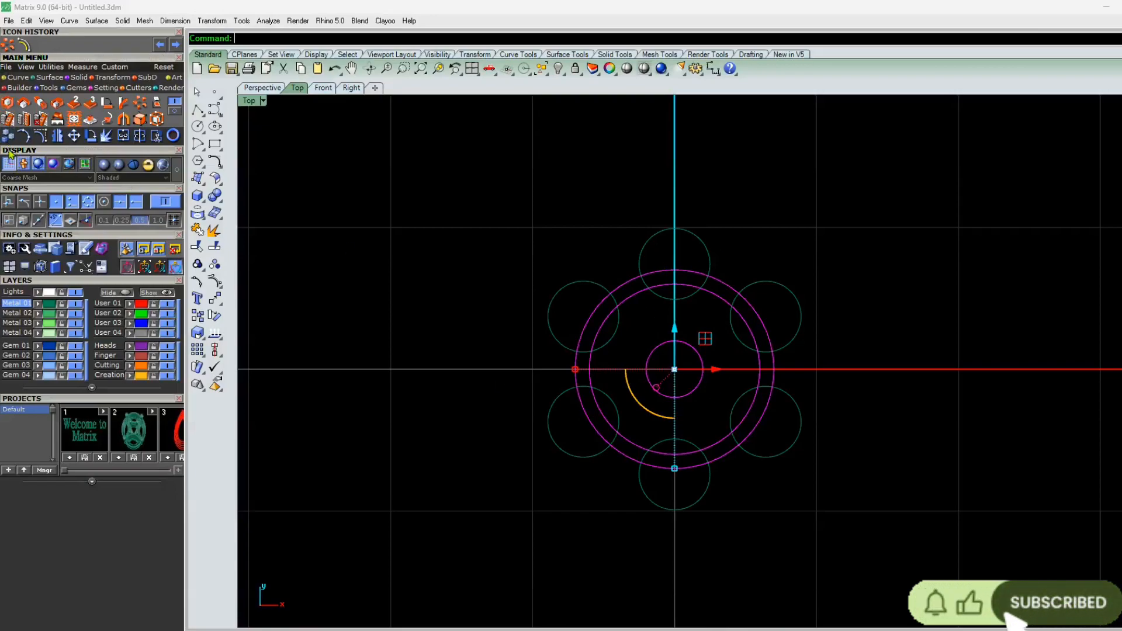
pyautogui.click(9, 132)
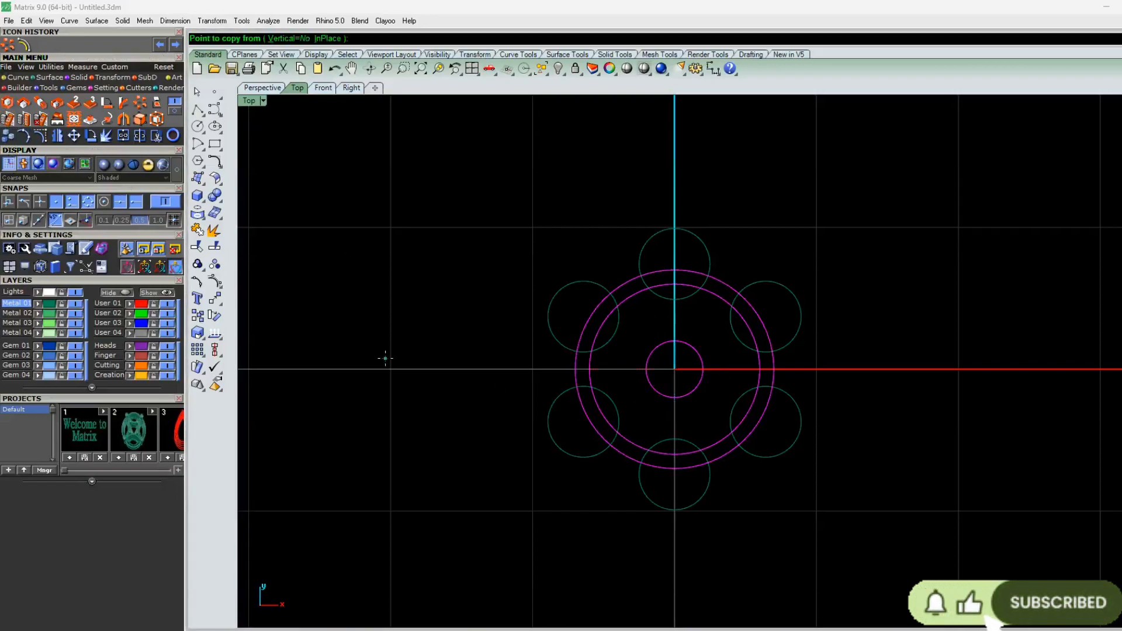
pyautogui.write('0')
pyautogui.press('Return')
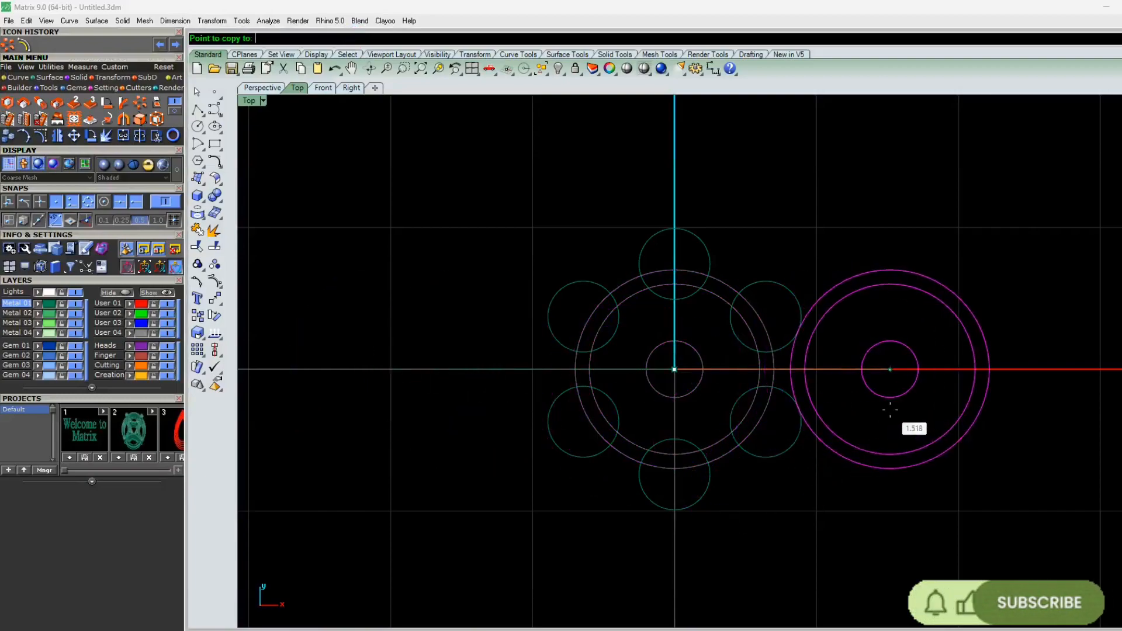
pyautogui.scroll(3, 890, 411)
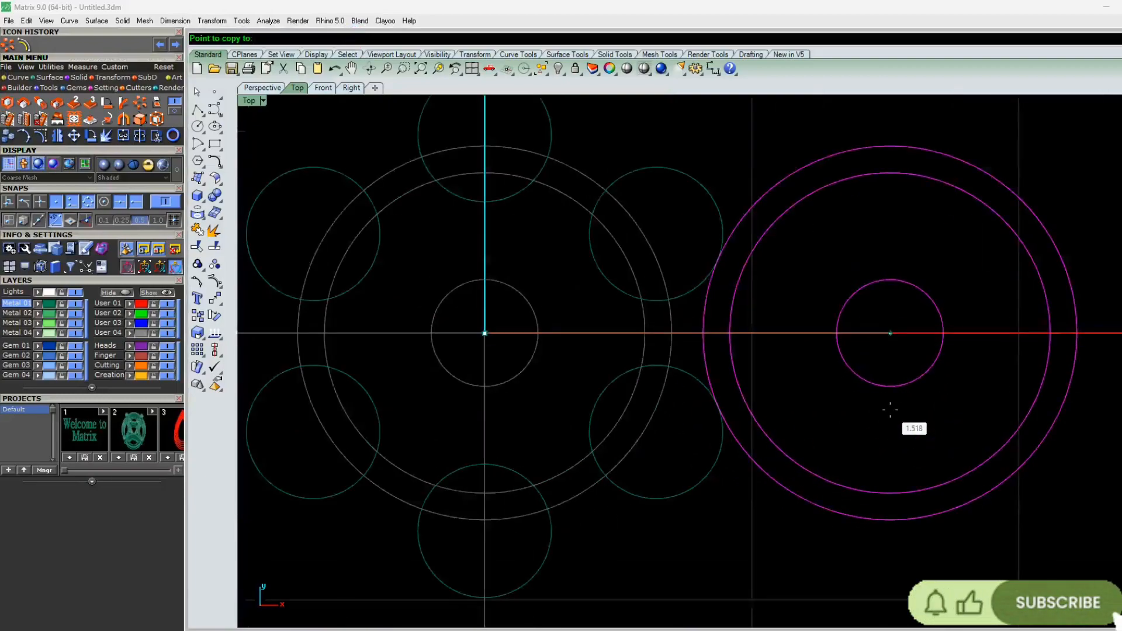
pyautogui.click(832, 420)
pyautogui.rightClick(832, 420)
pyautogui.click(596, 550)
pyautogui.scroll(6, 662, 322)
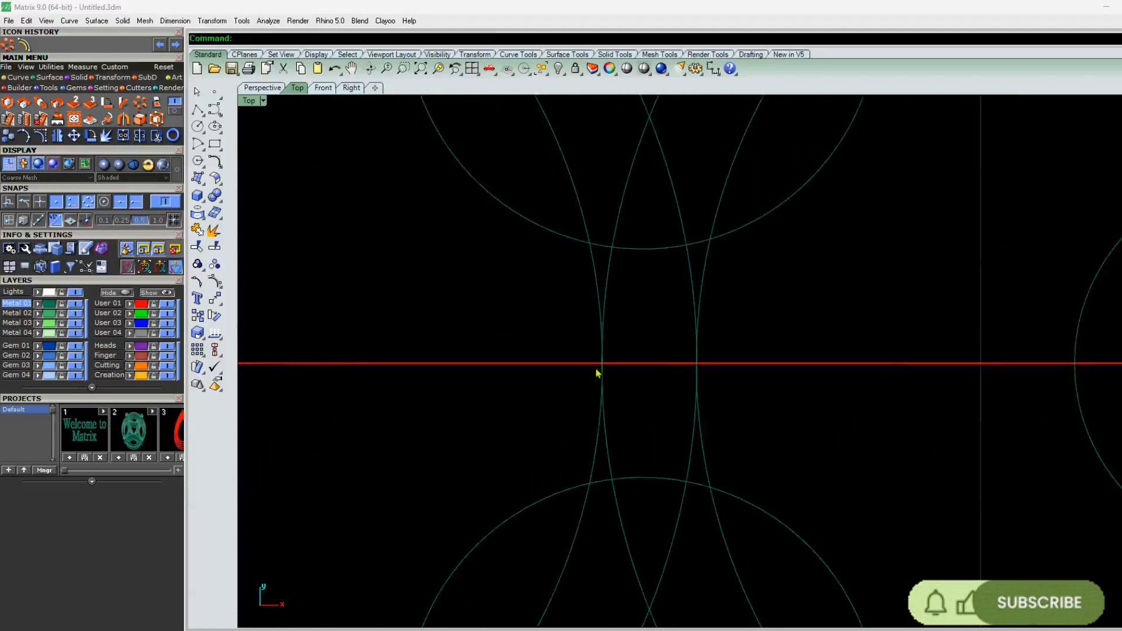
# - Copy the upper prong circle from the origin along the positive X direction, placing it just beyond the copied rings
pyautogui.scroll(4, 606, 310)
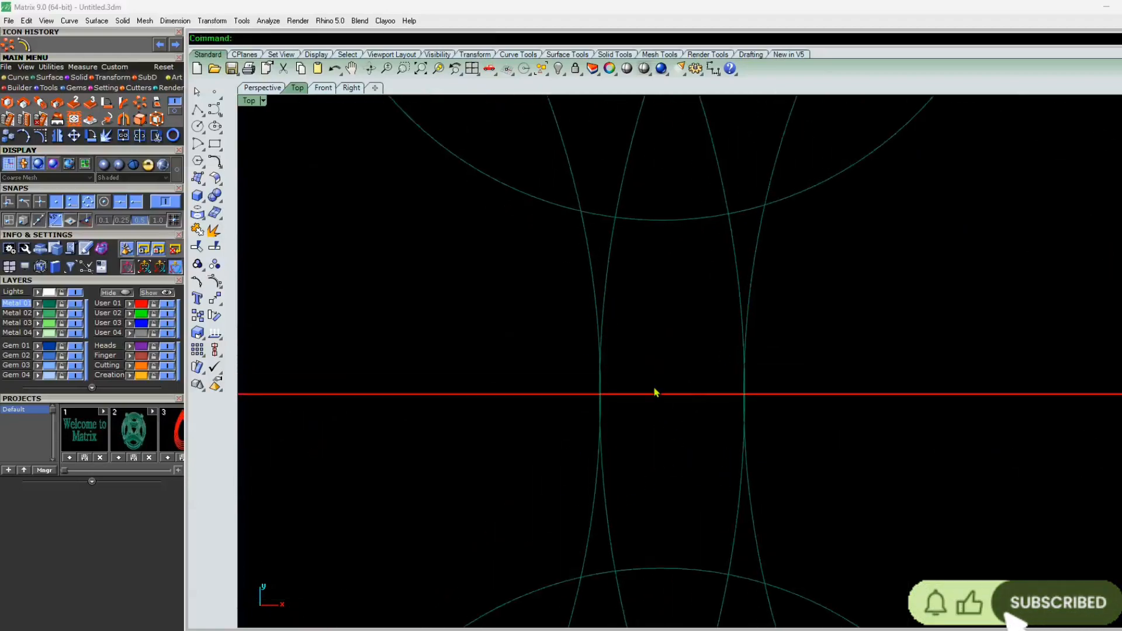
pyautogui.scroll(-4, 651, 360)
pyautogui.scroll(3, 545, 405)
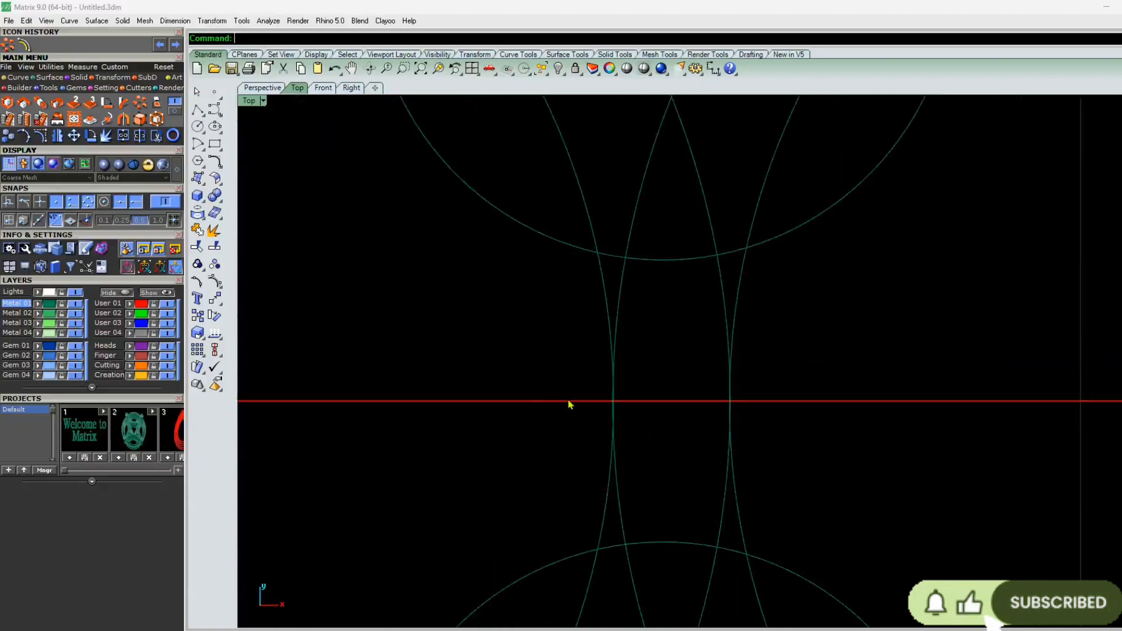
pyautogui.scroll(-3, 636, 344)
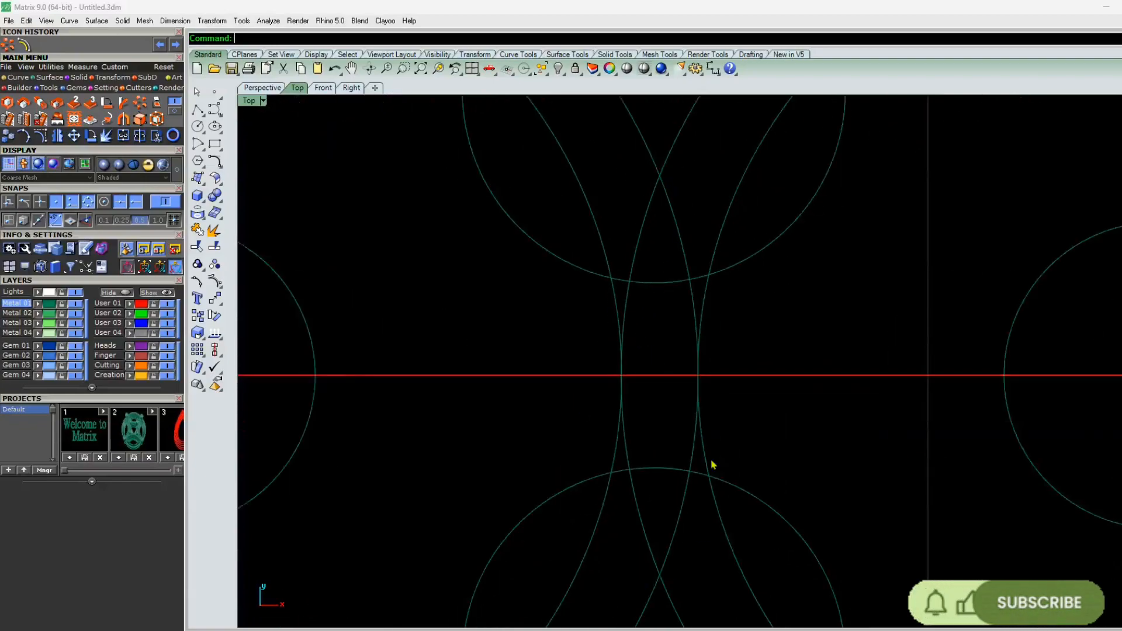
pyautogui.scroll(-4, 662, 308)
pyautogui.moveTo(662, 308); pyautogui.dragTo(664, 353, button='right')
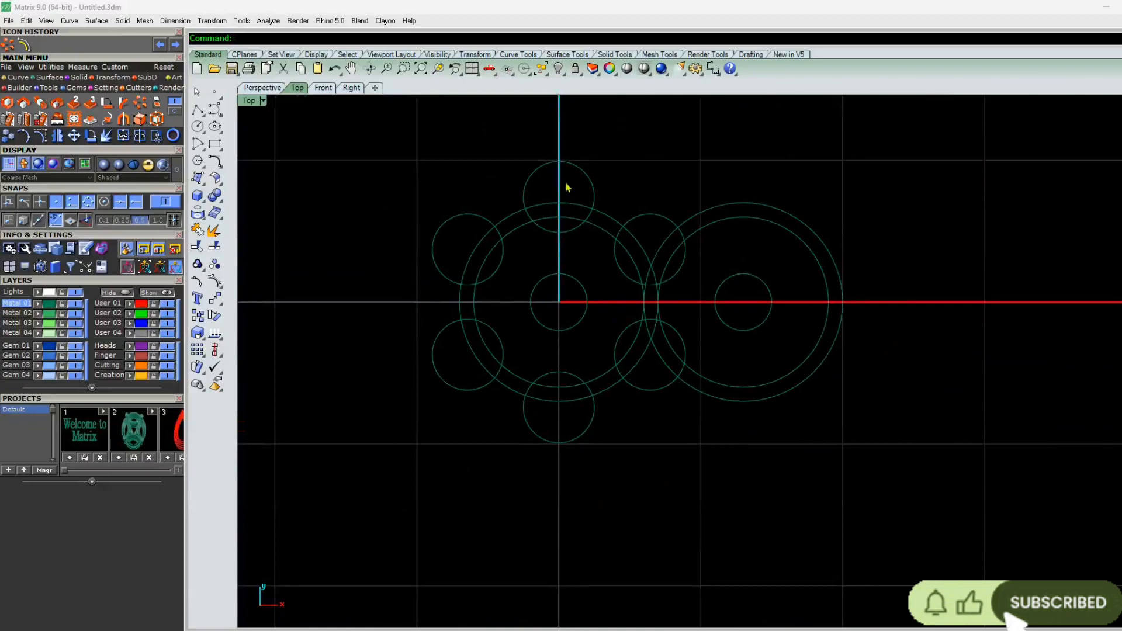
pyautogui.click(591, 183)
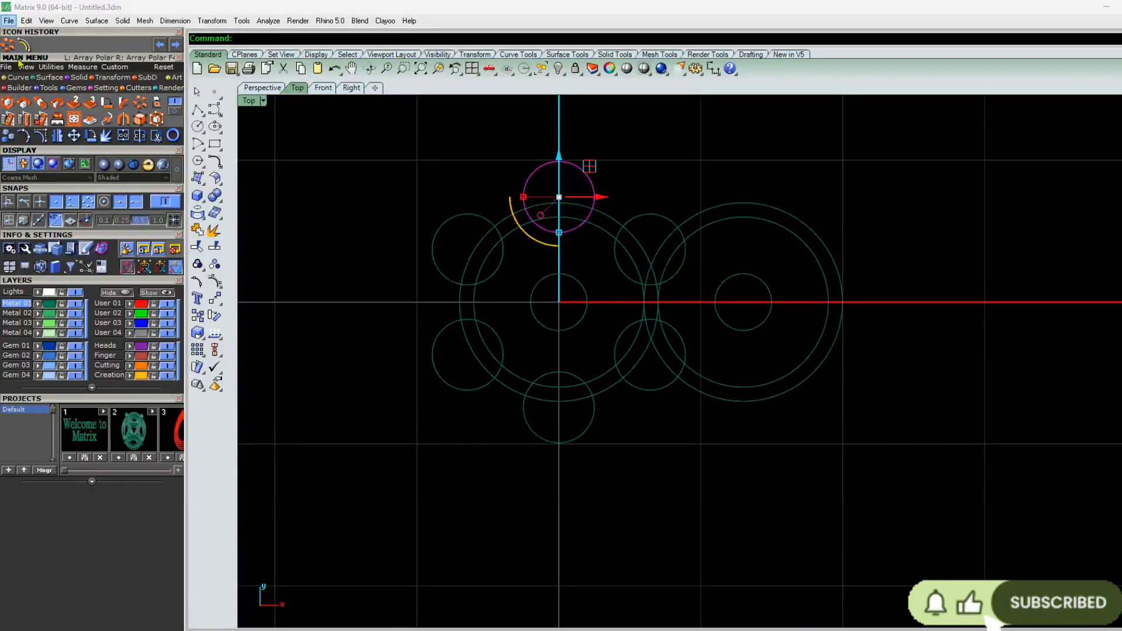
pyautogui.click(8, 135)
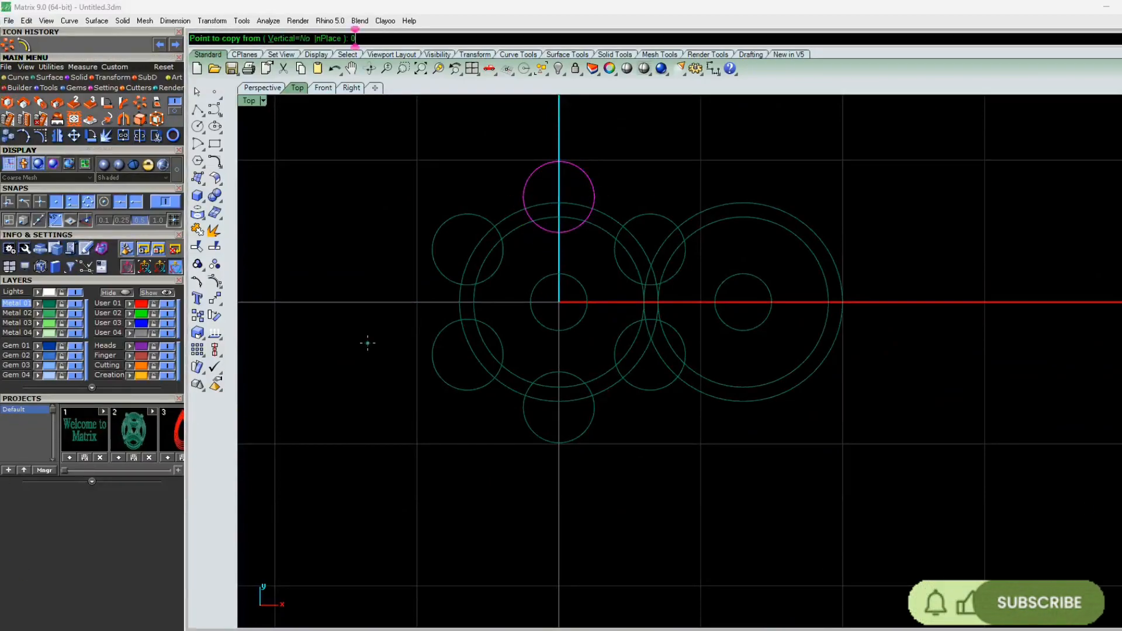
pyautogui.write('0')
pyautogui.press('Return')
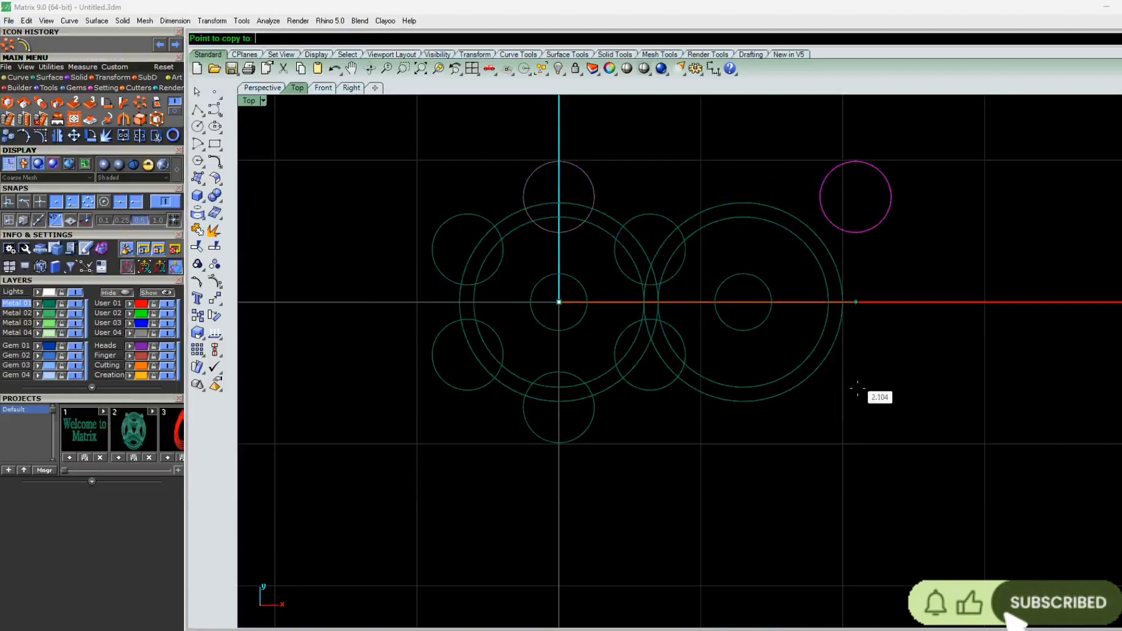
pyautogui.click(871, 416)
pyautogui.press('Return')
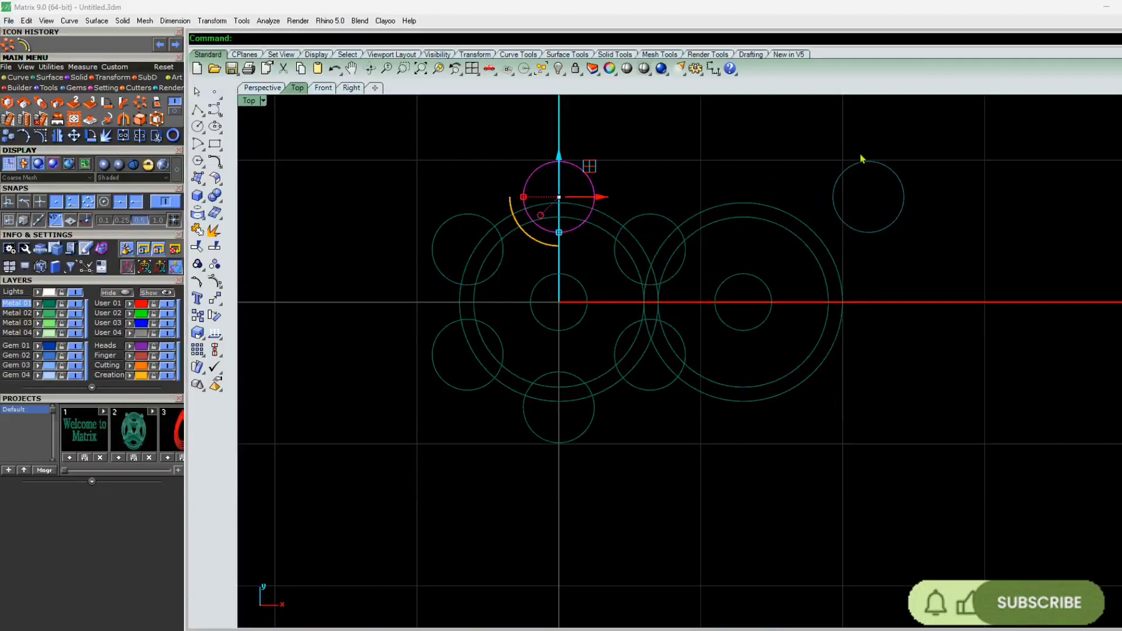
# - Move the copied prong circle down onto the X axis and shift it inward so it overlaps the copied 1.2 ring
pyautogui.click(886, 228)
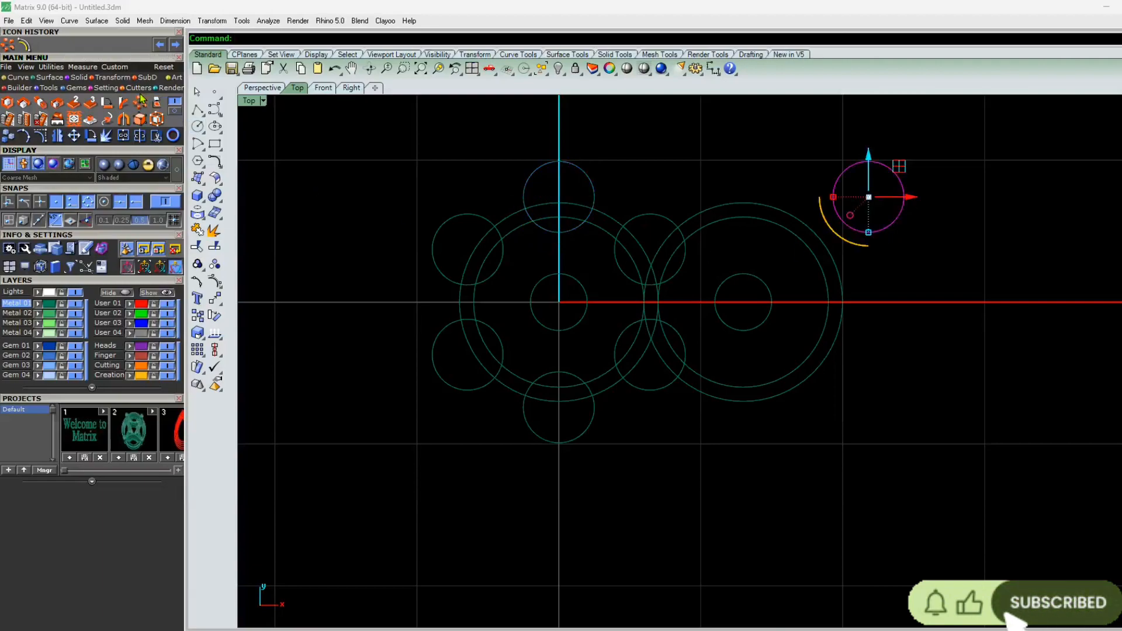
pyautogui.moveTo(869, 157); pyautogui.dragTo(875, 267)
pyautogui.scroll(5, 830, 325)
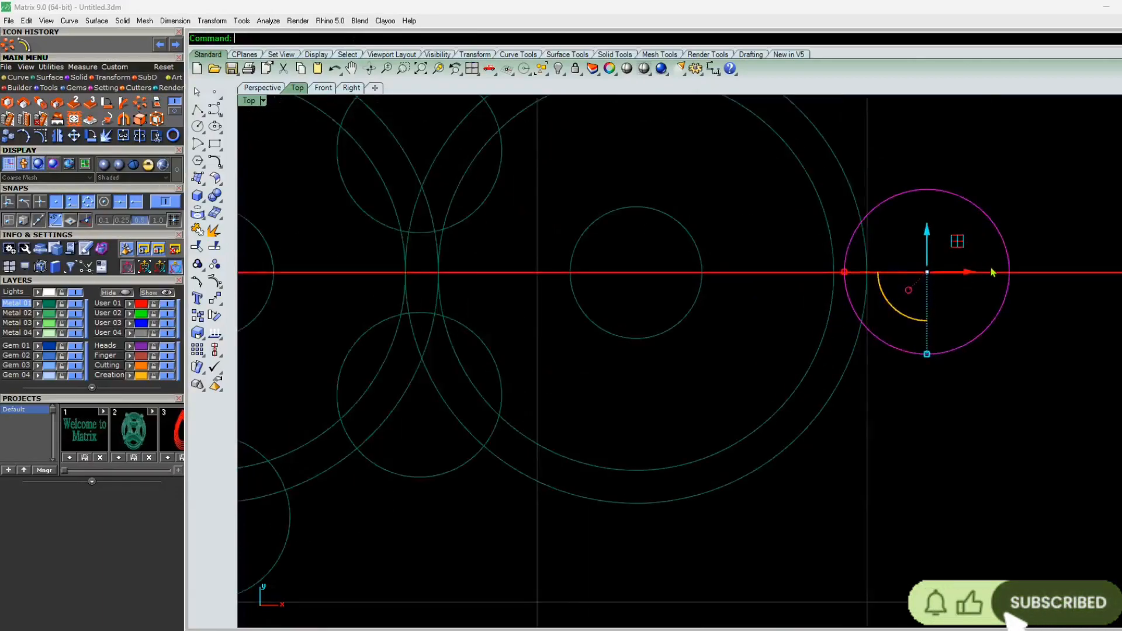
pyautogui.moveTo(968, 273); pyautogui.dragTo(959, 278)
pyautogui.click(956, 273)
pyautogui.write('-.5')
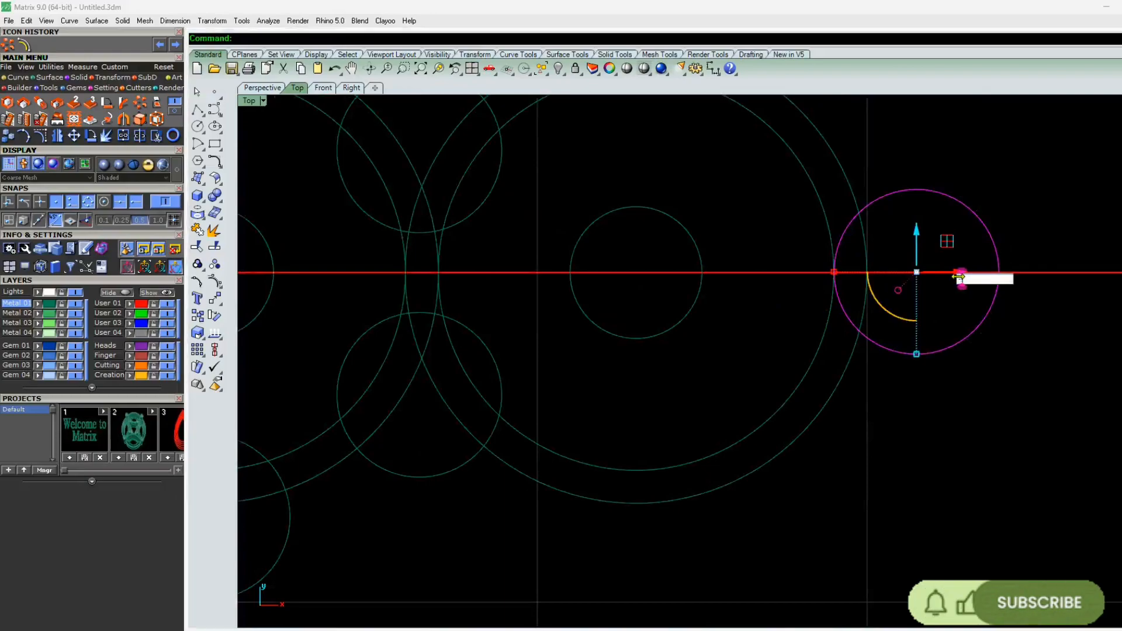
pyautogui.press('Return')
pyautogui.scroll(-5, 904, 298)
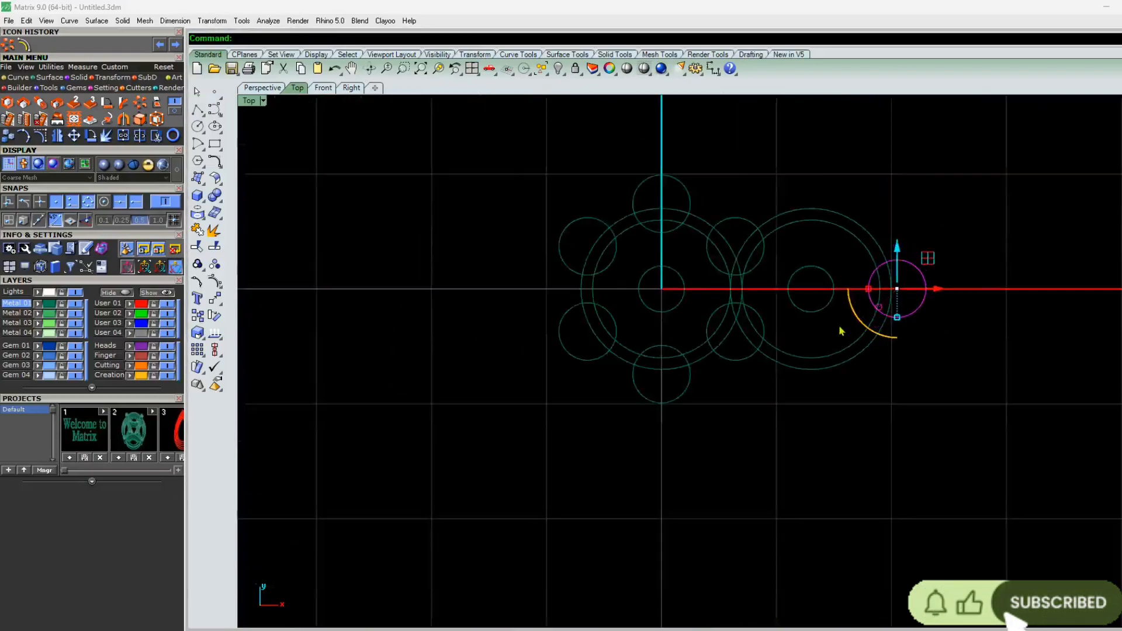
# - Polar array the copied concentric circles together with their outer prong circle around the origin, 6 items over 360 degrees
pyautogui.press('Escape')
pyautogui.moveTo(932, 222); pyautogui.dragTo(848, 368)
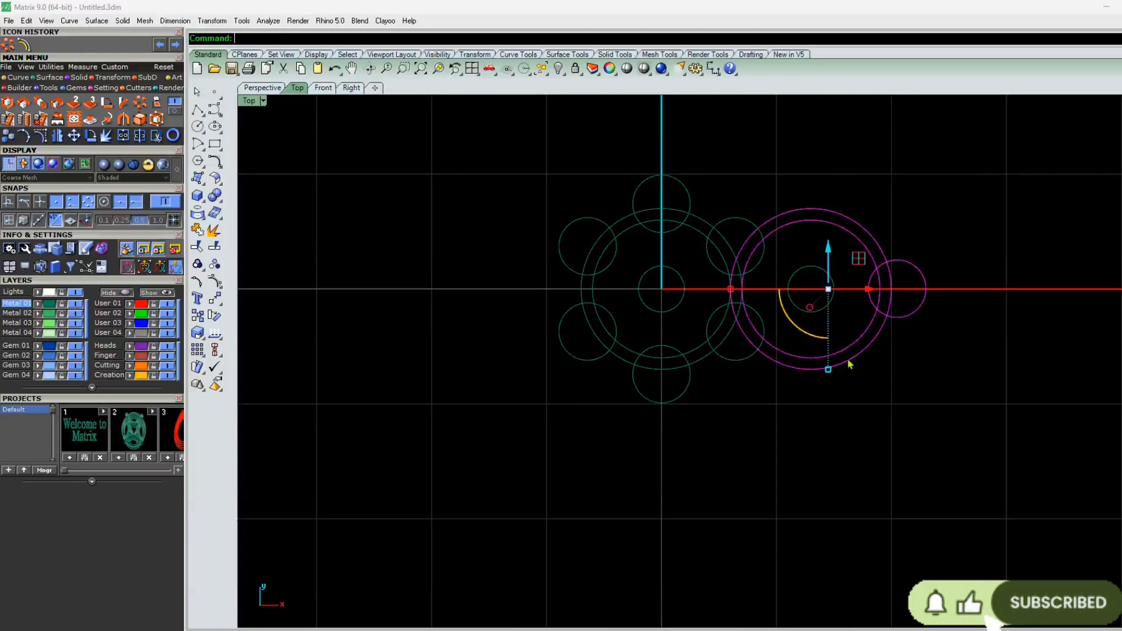
pyautogui.moveTo(966, 131); pyautogui.dragTo(781, 353)
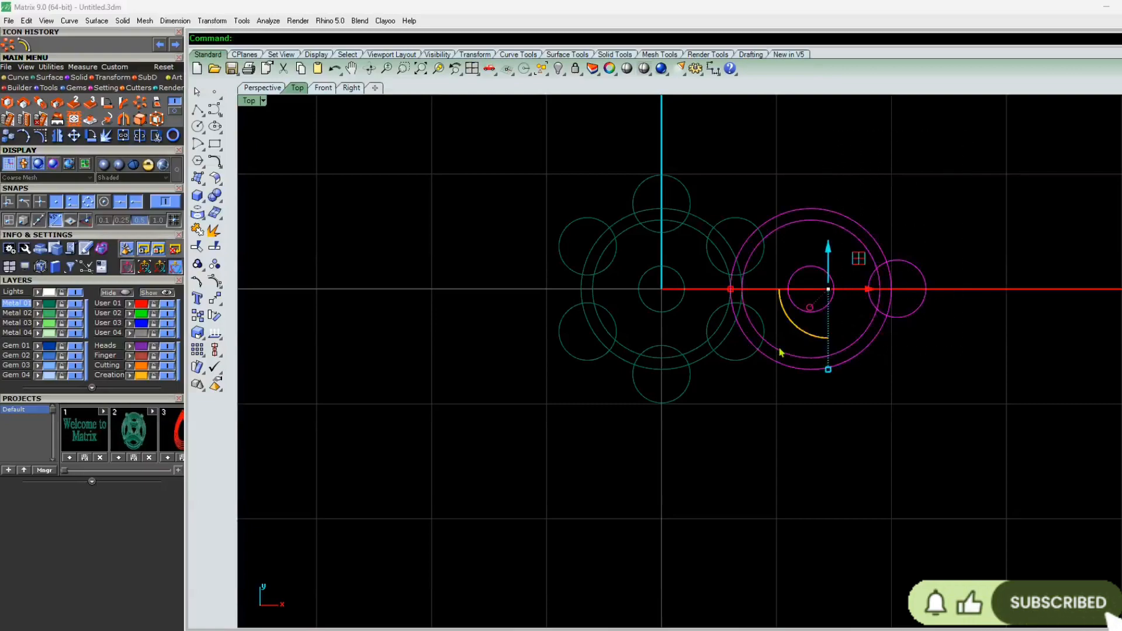
pyautogui.click(8, 45)
pyautogui.press('Escape')
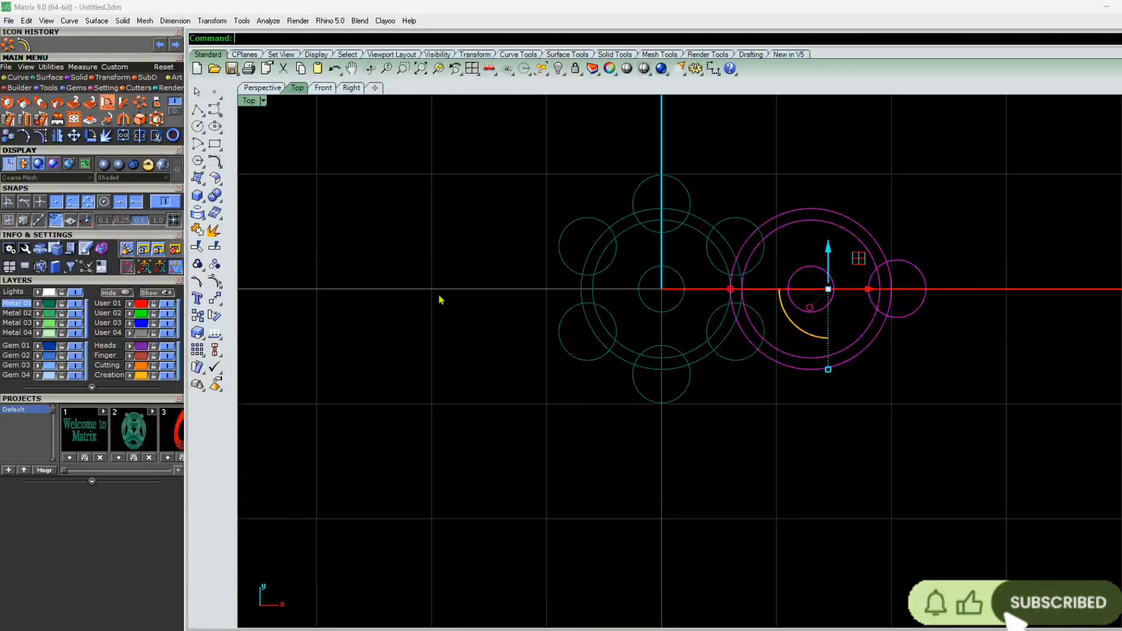
pyautogui.rightClick(439, 294)
pyautogui.write('0')
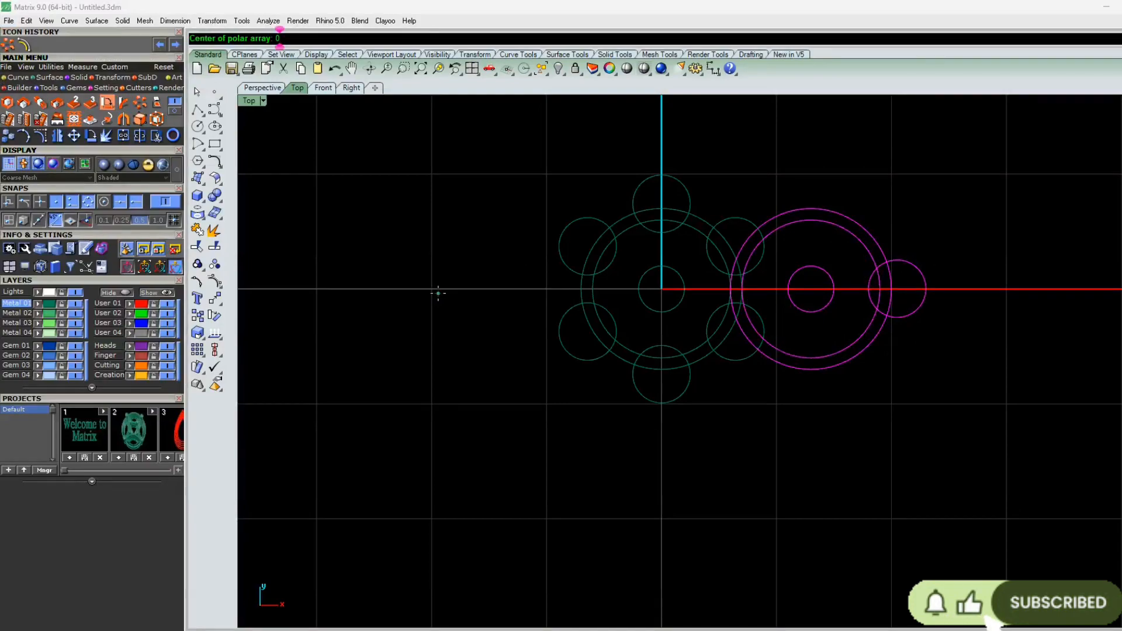
pyautogui.press('Return')
pyautogui.press('Return')
pyautogui.press('Return')
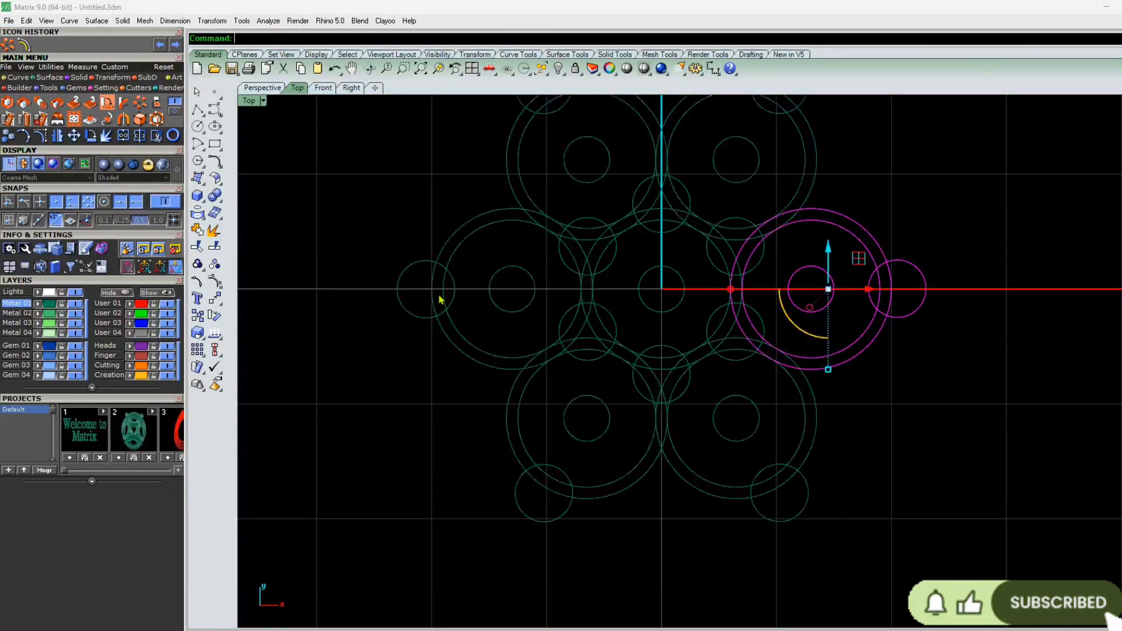
# - Examine the complete arrayed cluster of rings and prong circles in the Top view
pyautogui.click(437, 209)
pyautogui.scroll(-6, 462, 237)
pyautogui.moveTo(596, 294); pyautogui.dragTo(639, 354, button='right')
pyautogui.scroll(8, 629, 345)
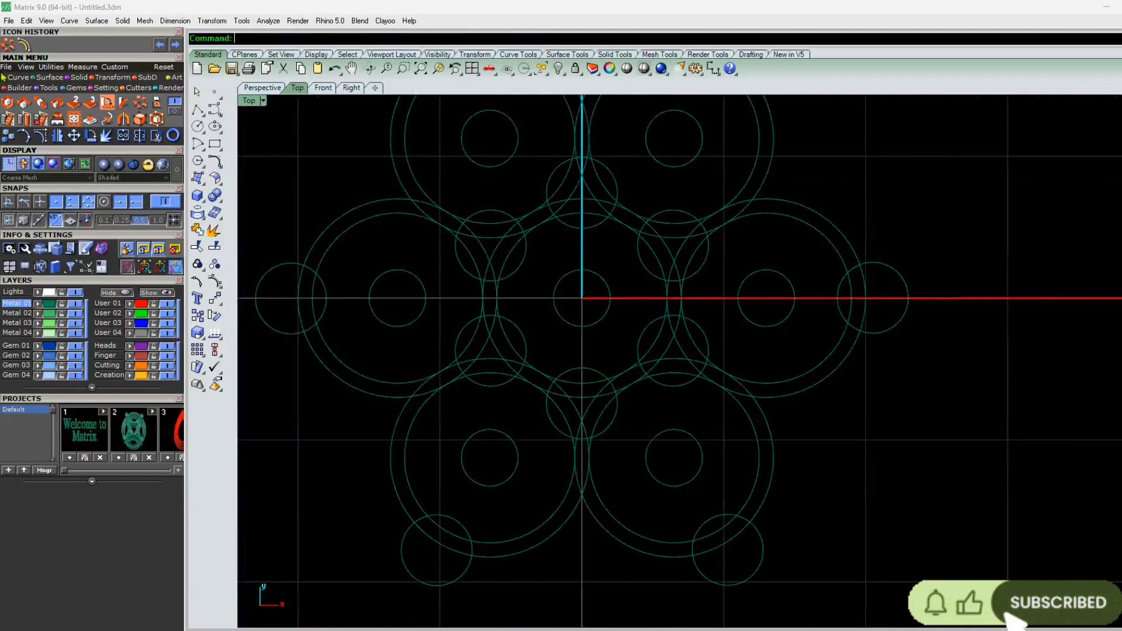
pyautogui.scroll(-3, 626, 280)
pyautogui.scroll(2, 628, 273)
pyautogui.moveTo(628, 273); pyautogui.dragTo(714, 349, button='right')
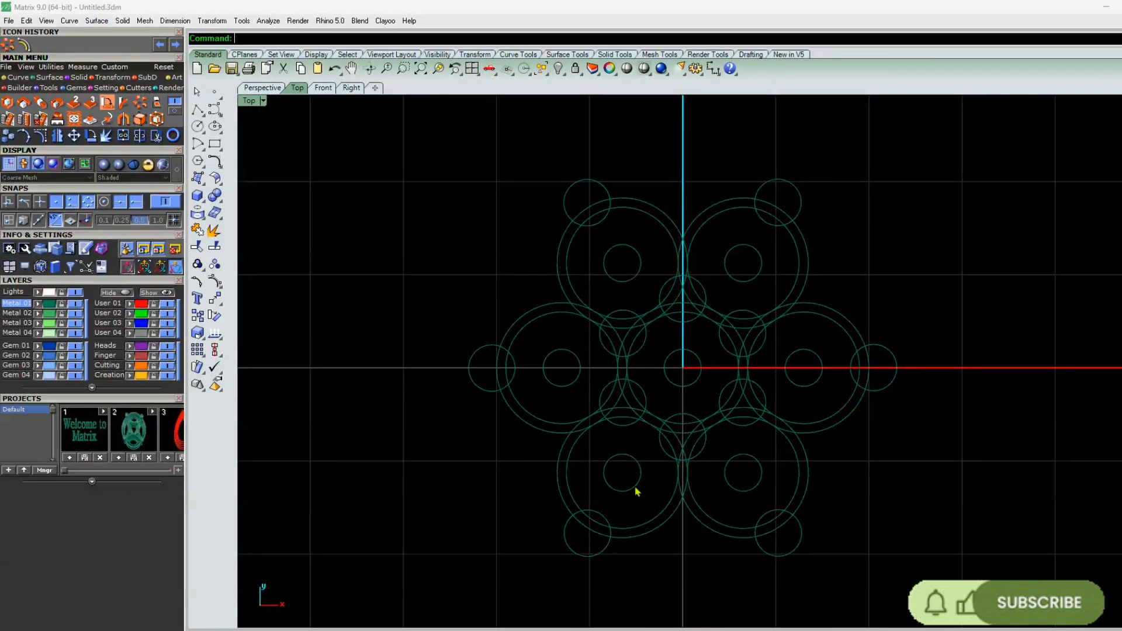
# - Switch to the Perspective view and examine the circle layout from several angles, with the grid hidden and shown
pyautogui.click(262, 88)
pyautogui.moveTo(678, 409); pyautogui.dragTo(718, 368, button='right')
pyautogui.scroll(6, 709, 381)
pyautogui.scroll(6, 719, 368)
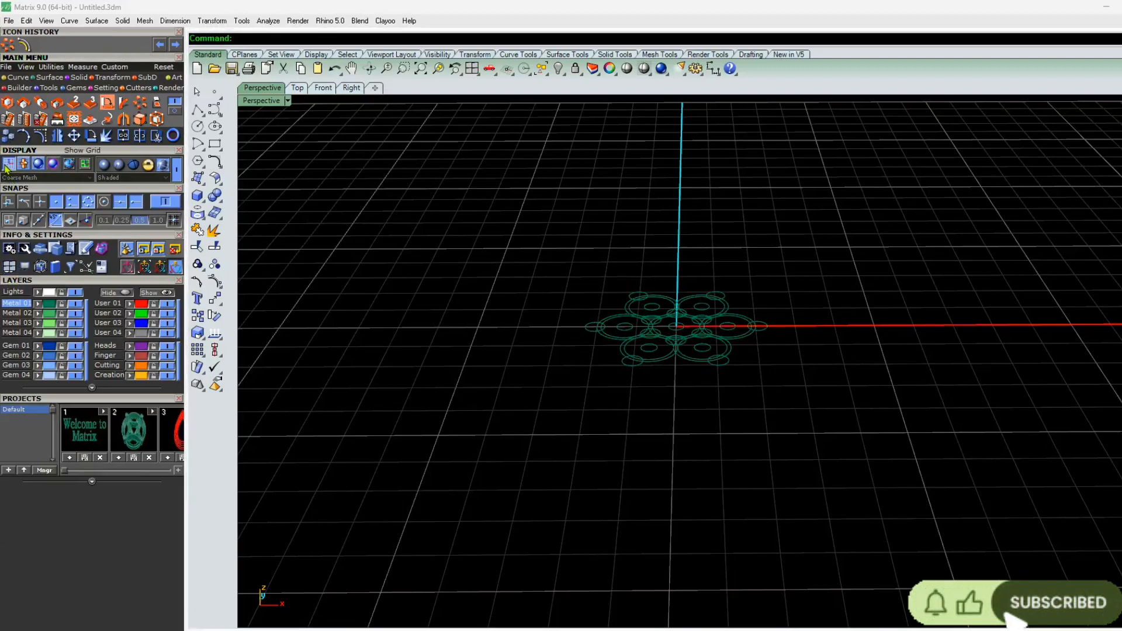
pyautogui.press('F7')
pyautogui.moveTo(621, 383); pyautogui.dragTo(676, 430, button='right')
pyautogui.scroll(3, 681, 371)
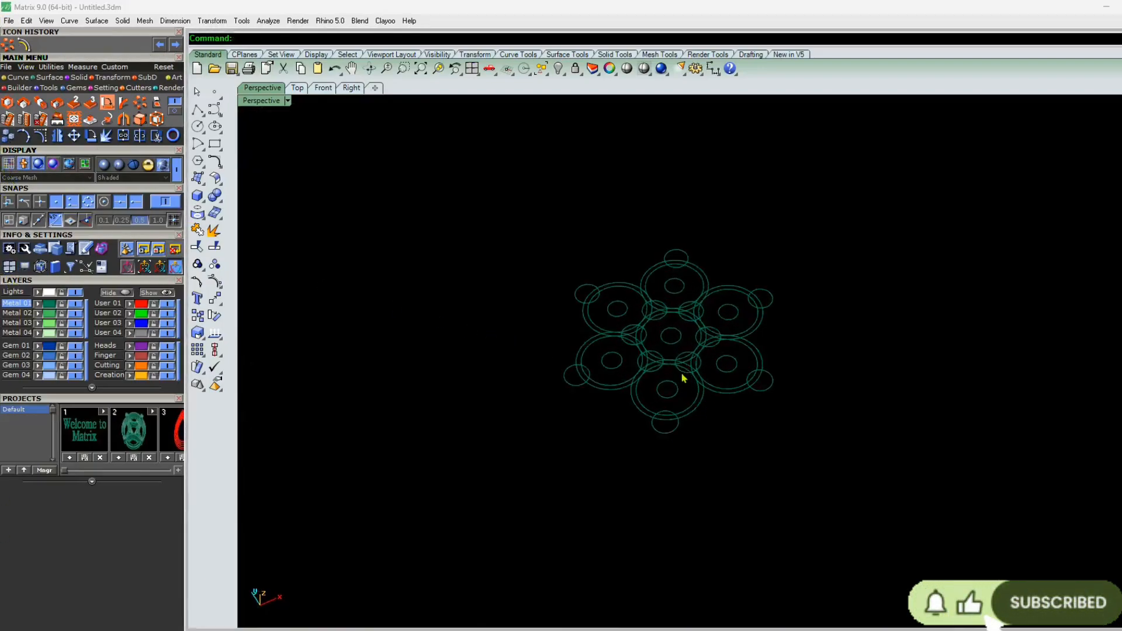
pyautogui.click(9, 164)
pyautogui.moveTo(802, 430); pyautogui.dragTo(676, 319, button='right')
pyautogui.scroll(4, 677, 319)
pyautogui.scroll(3, 678, 319)
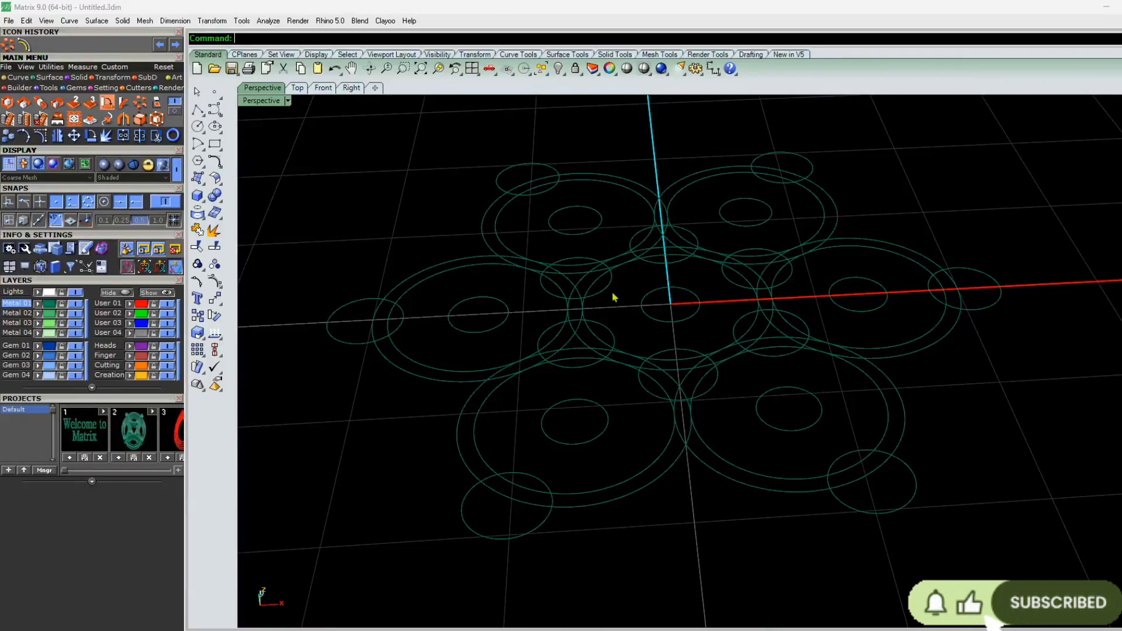
pyautogui.scroll(-6, 677, 336)
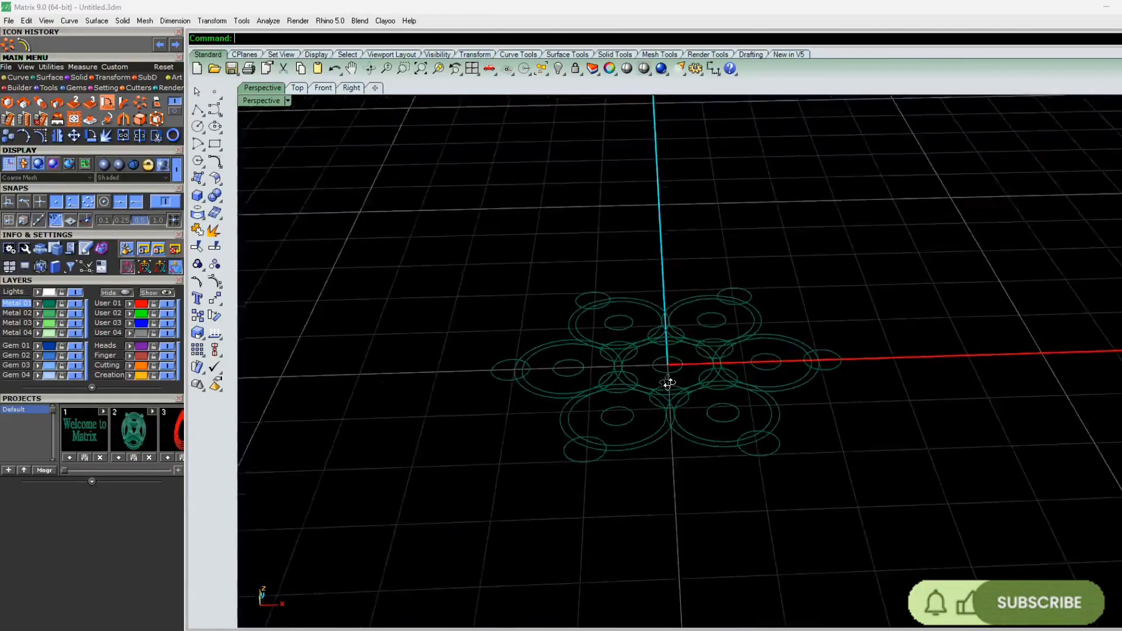
pyautogui.scroll(3, 673, 391)
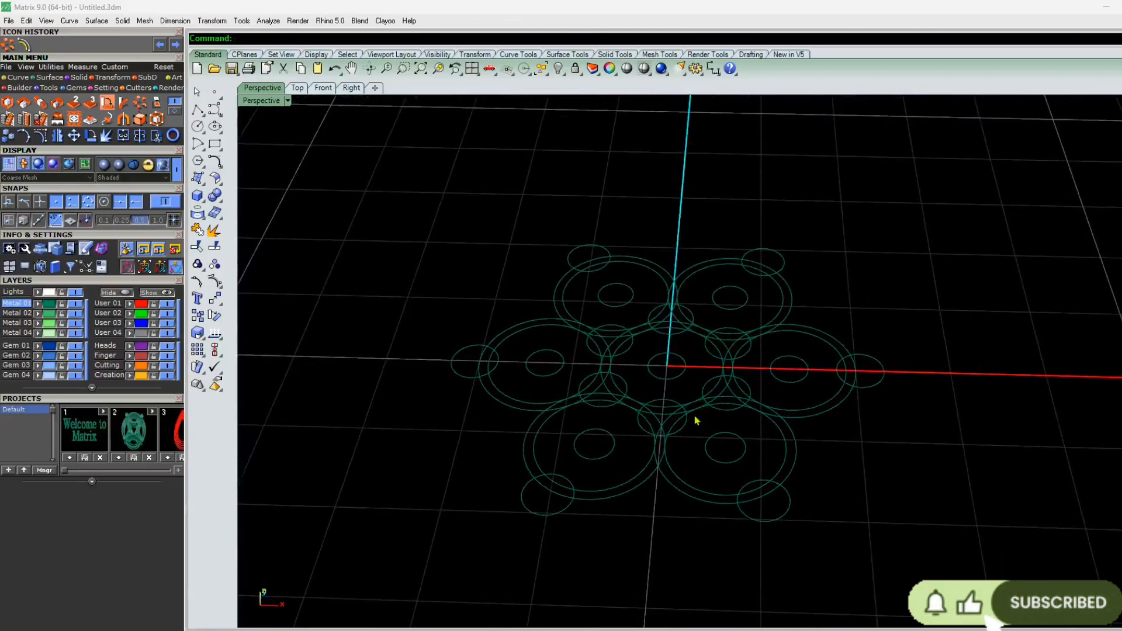
pyautogui.scroll(3, 723, 376)
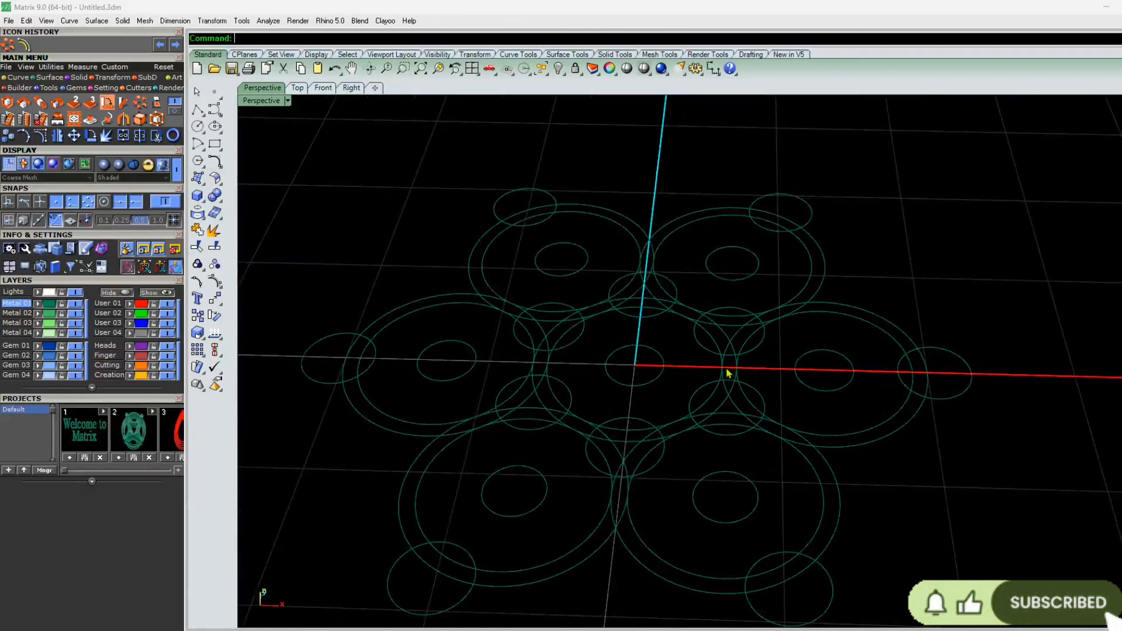
# - Extrude the outer and innermost circles of the ring set on the positive X axis as a one-sided solid tube by -2.5
pyautogui.click(735, 337)
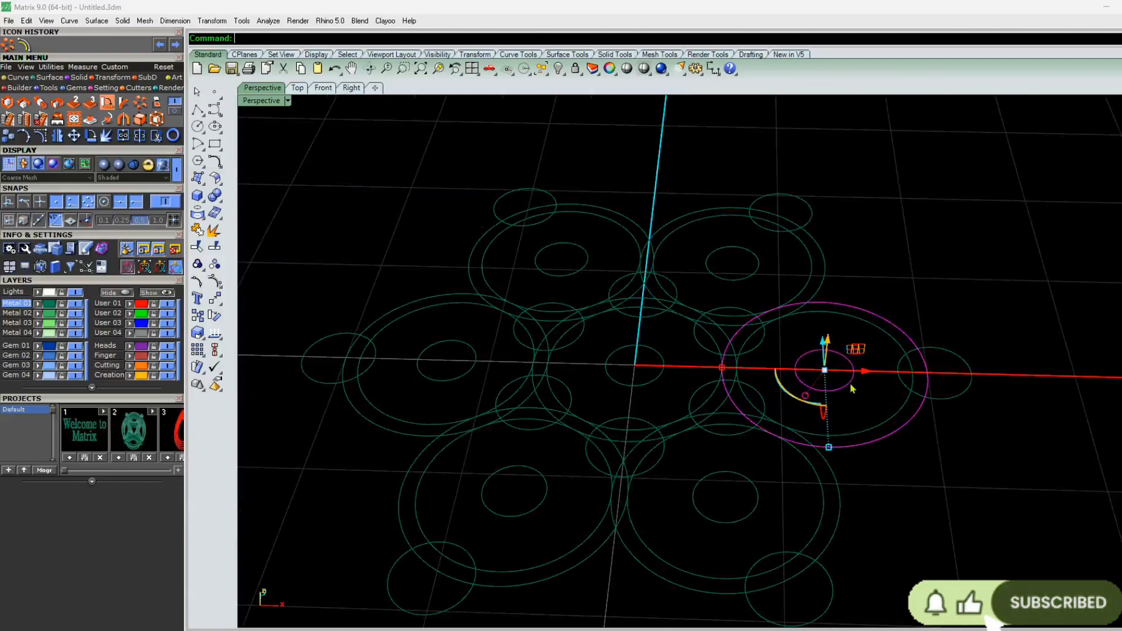
pyautogui.moveTo(701, 474); pyautogui.dragTo(743, 391, button='right')
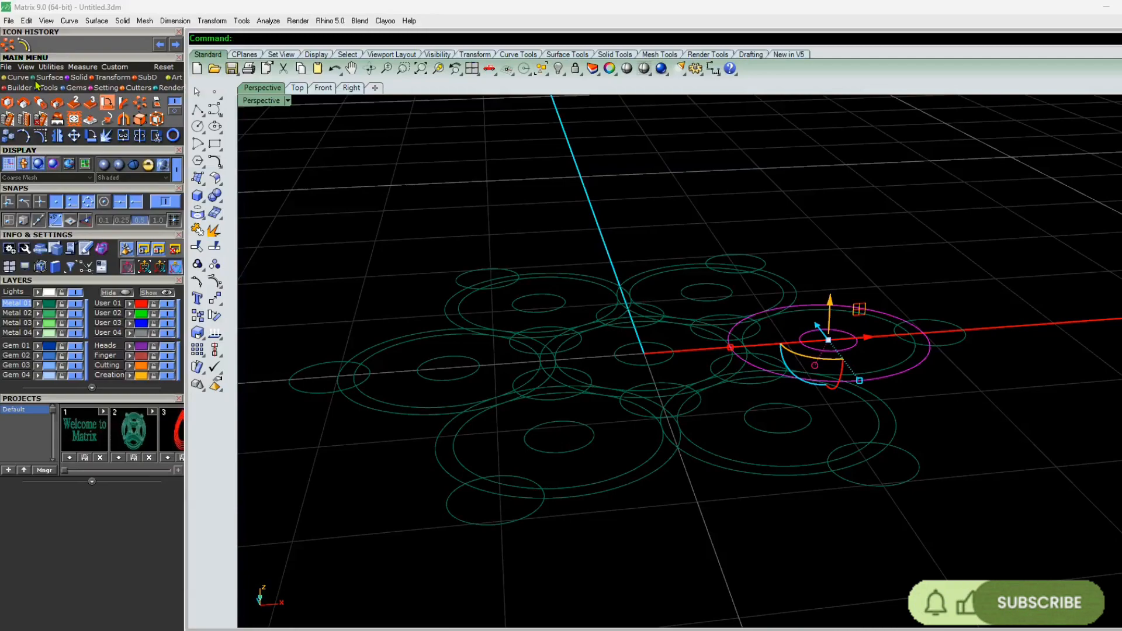
pyautogui.click(79, 77)
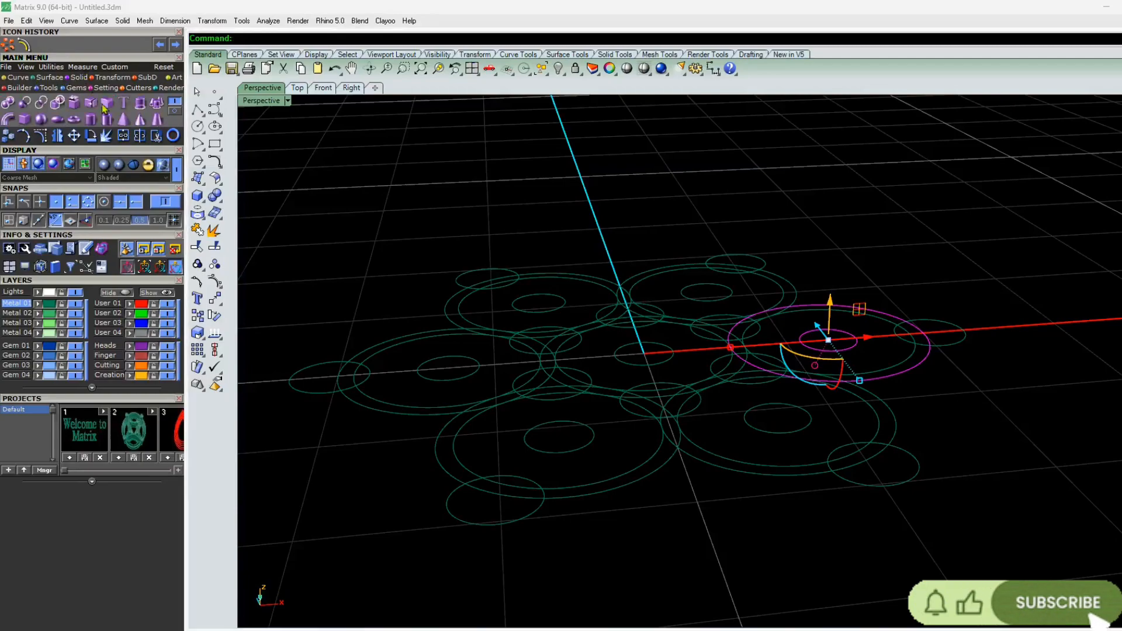
pyautogui.click(139, 105)
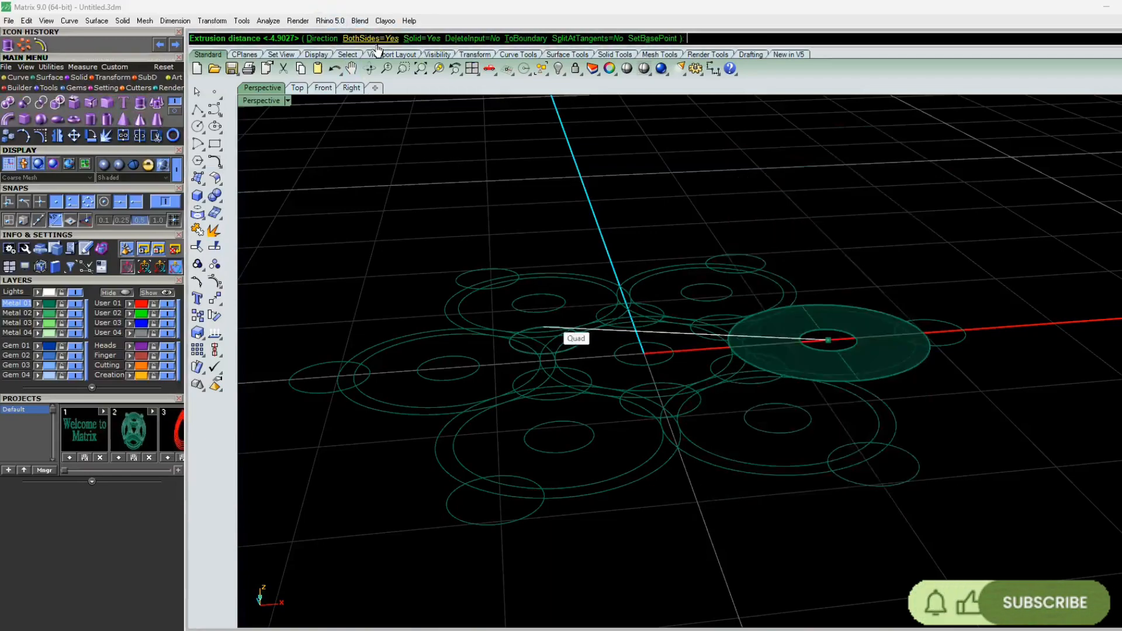
pyautogui.click(377, 41)
pyautogui.scroll(-3, 581, 225)
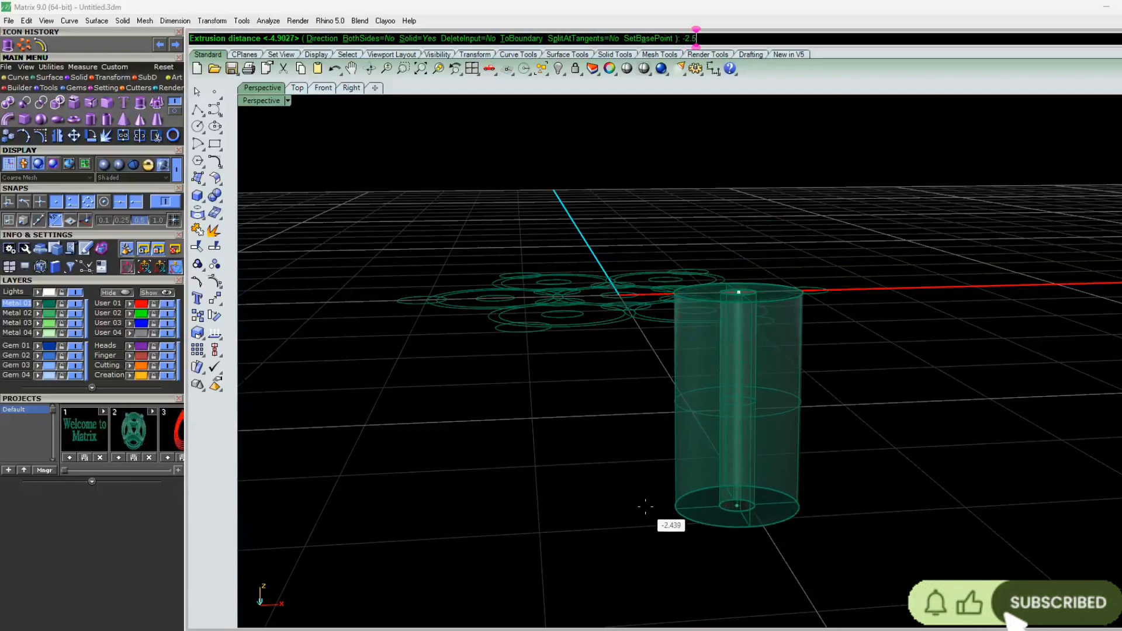
pyautogui.click(645, 508)
pyautogui.click(633, 512)
pyautogui.moveTo(641, 507); pyautogui.dragTo(626, 286, button='right')
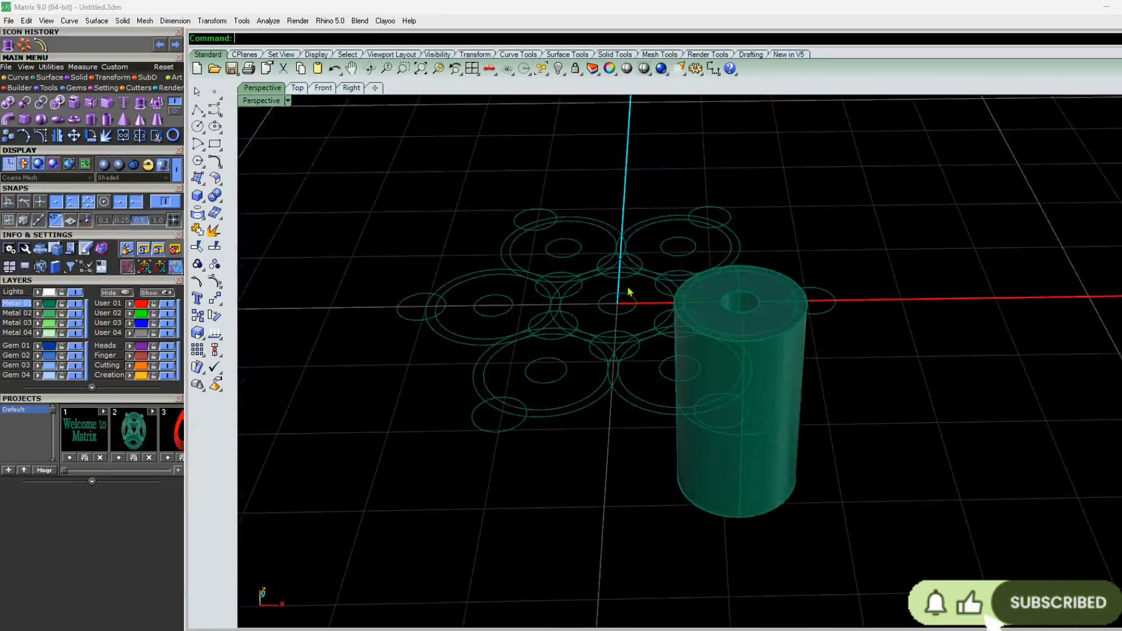
# - Extrude the outer and innermost circles of the central ring set at the origin as a solid tube by -2.5
pyautogui.scroll(4, 624, 264)
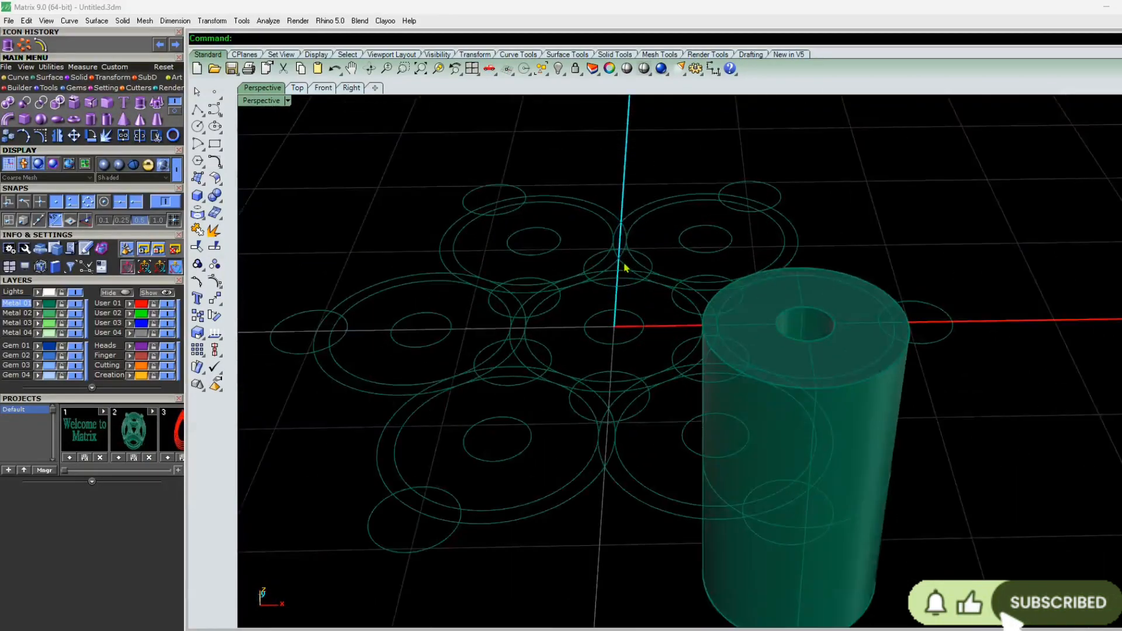
pyautogui.click(520, 363)
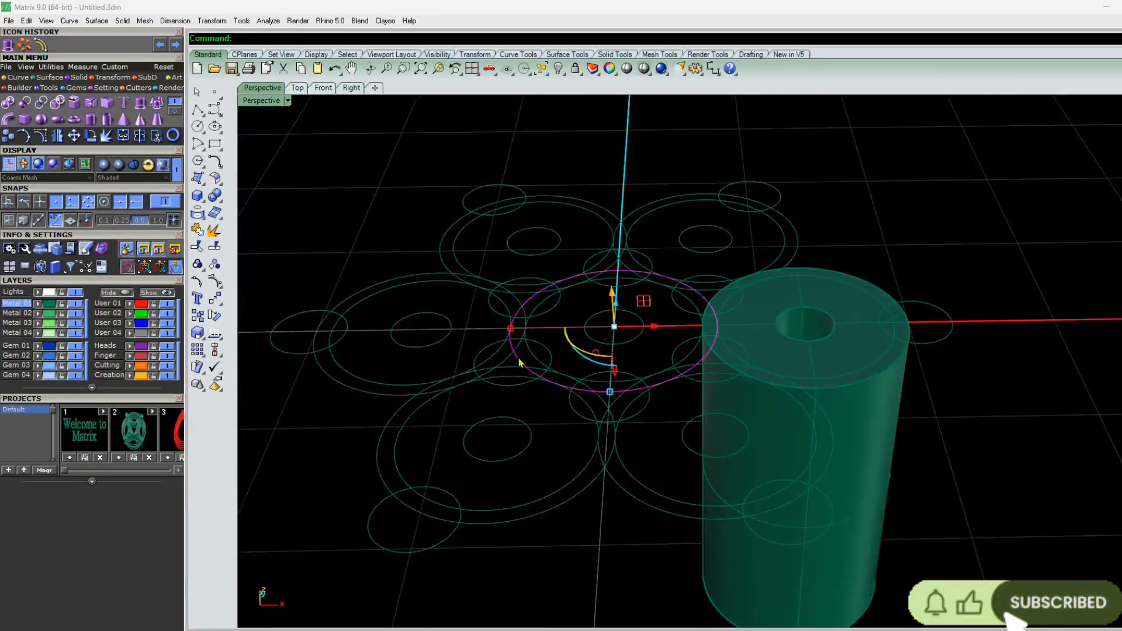
pyautogui.rightClick(635, 344)
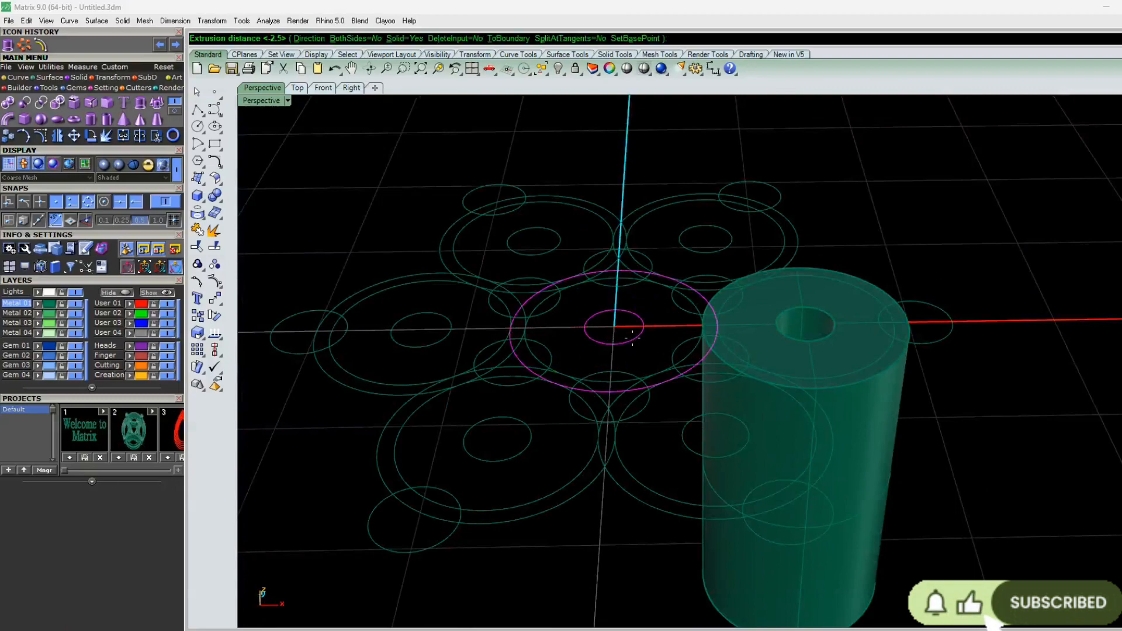
pyautogui.rightClick(634, 344)
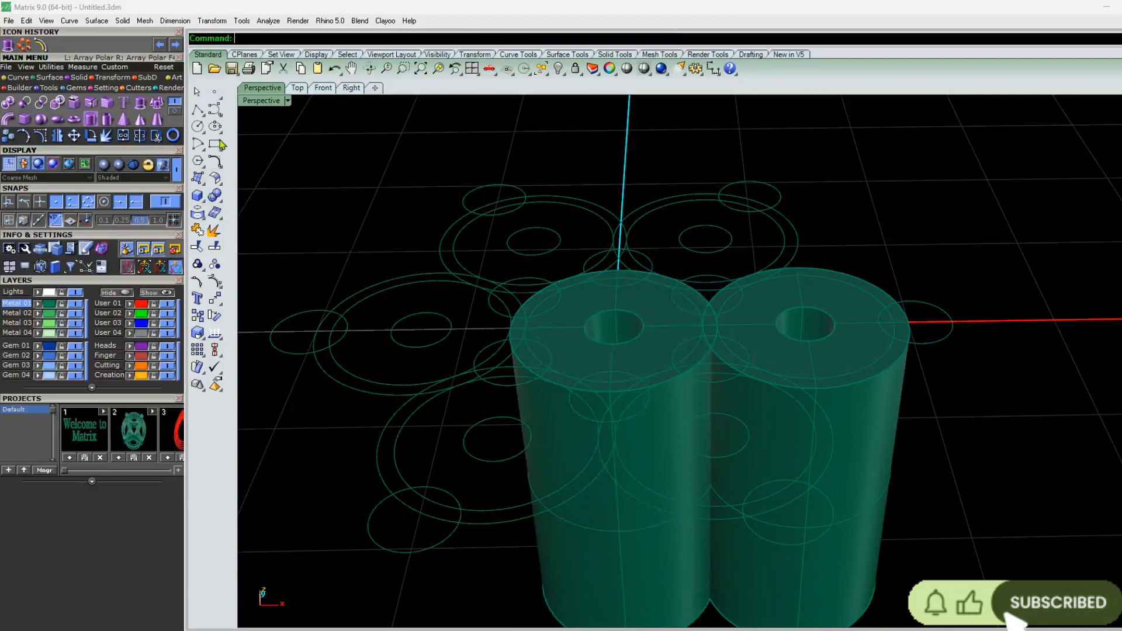
pyautogui.moveTo(619, 246); pyautogui.dragTo(640, 330, button='right')
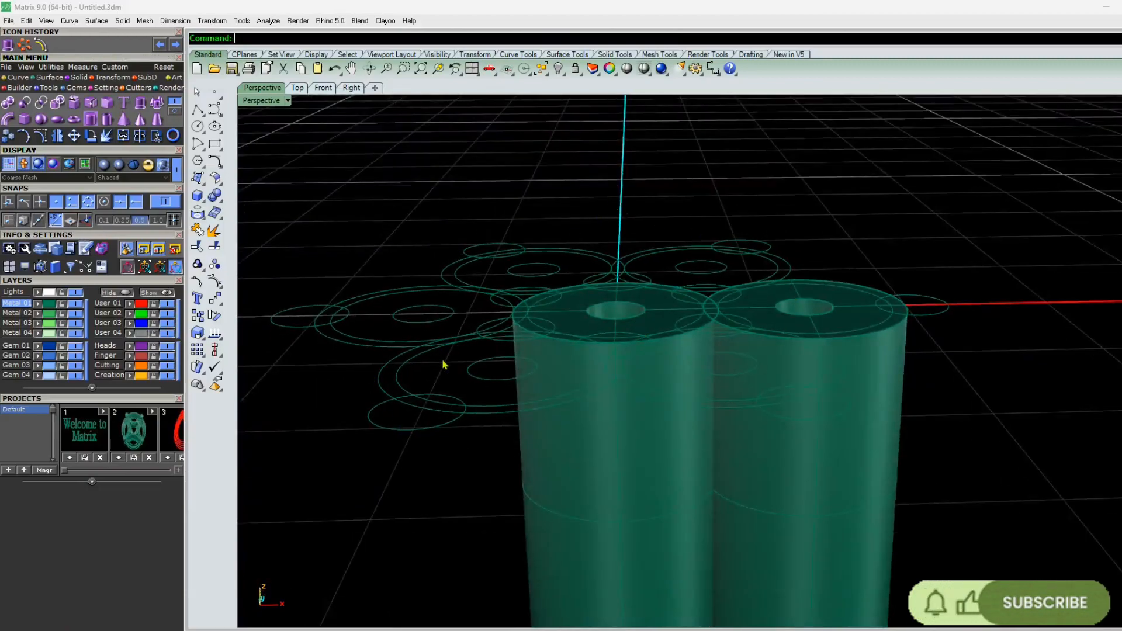
pyautogui.moveTo(440, 368); pyautogui.dragTo(430, 325, button='right')
pyautogui.moveTo(580, 439); pyautogui.dragTo(702, 334, button='right')
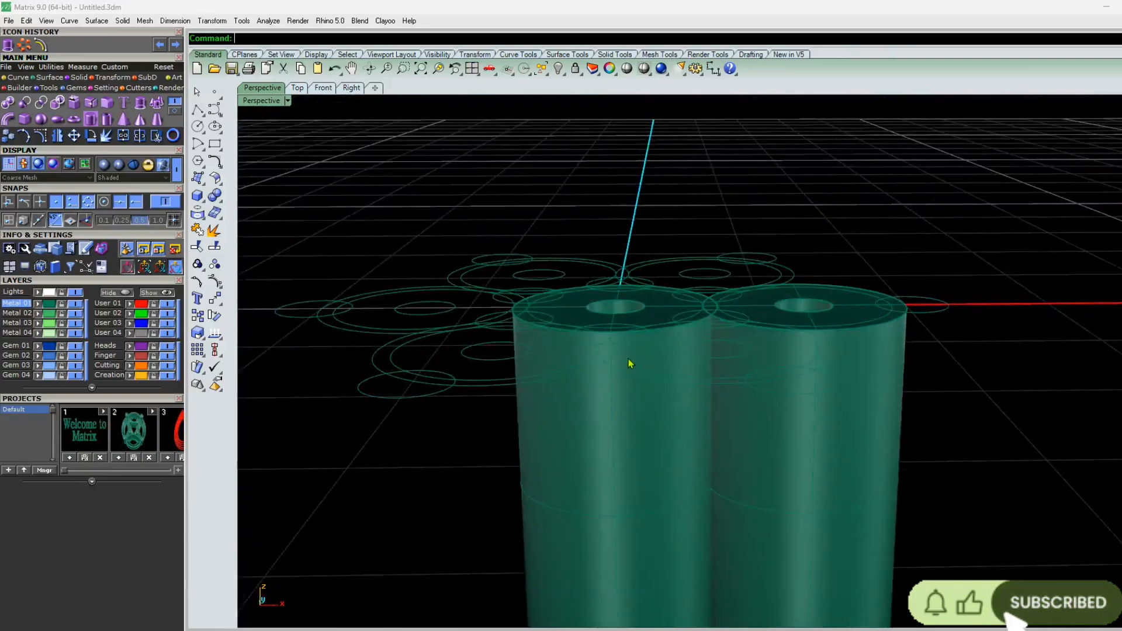
pyautogui.moveTo(646, 385); pyautogui.dragTo(656, 422, button='right')
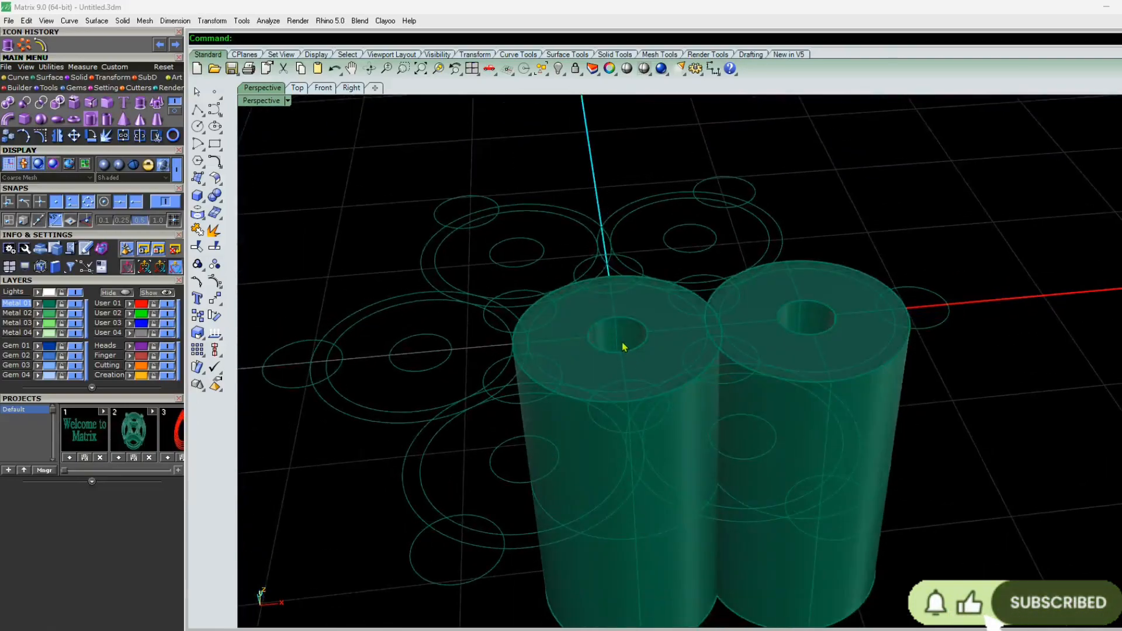
pyautogui.click(616, 298)
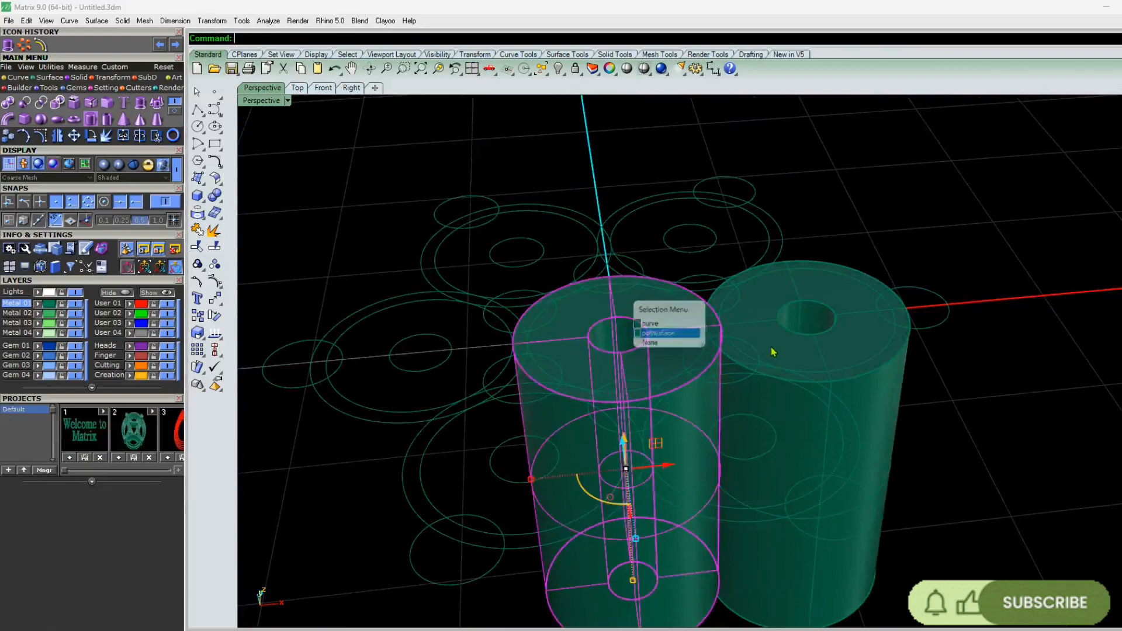
pyautogui.click(658, 331)
# - Raise the prong circle behind the central tube and the outermost prong circle on the positive X axis by 0.6 vertically
pyautogui.click(692, 215)
pyautogui.scroll(6, 583, 272)
pyautogui.click(584, 273)
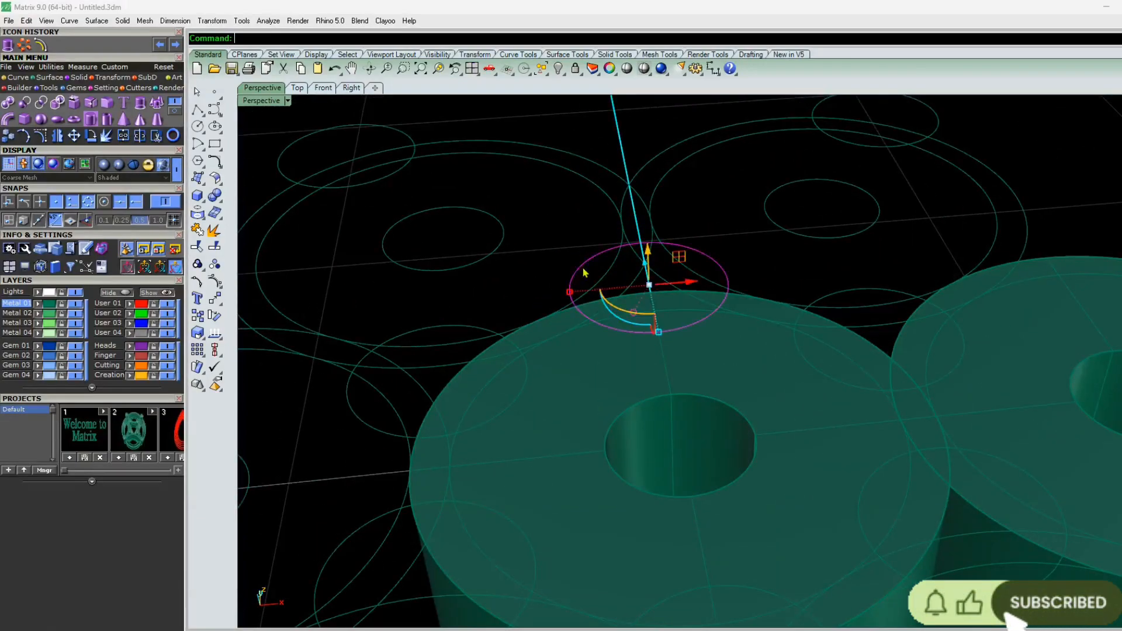
pyautogui.scroll(-6, 593, 353)
pyautogui.moveTo(633, 385); pyautogui.dragTo(626, 365, button='right')
pyautogui.keyDown('shift'); pyautogui.click(933, 371); pyautogui.keyUp('shift')
pyautogui.moveTo(777, 488); pyautogui.dragTo(768, 460, button='right')
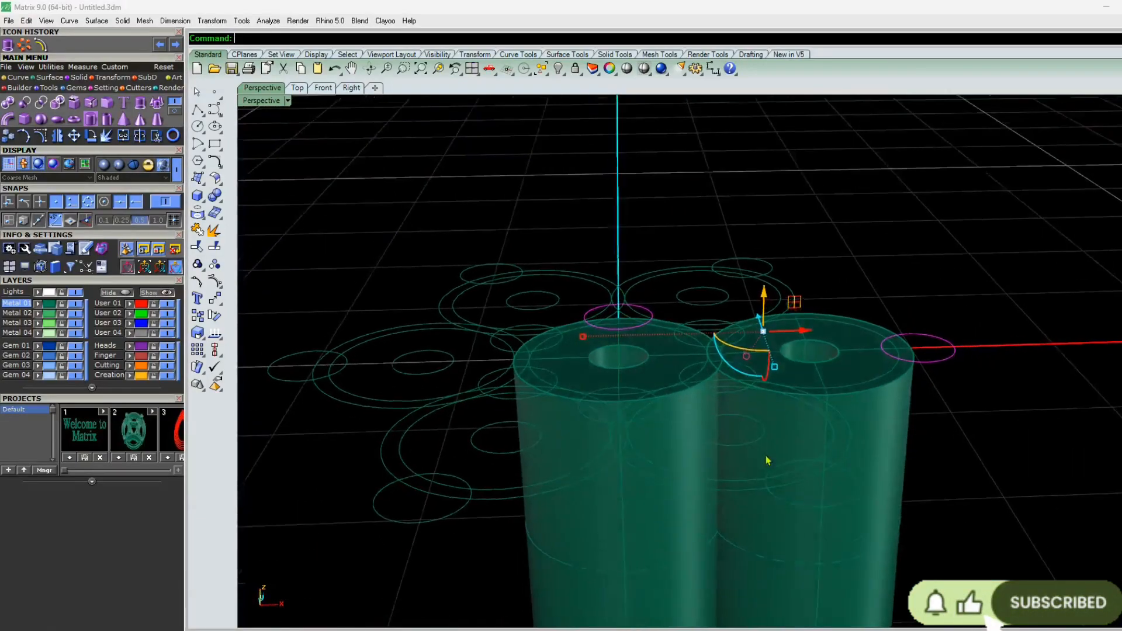
pyautogui.moveTo(535, 506); pyautogui.dragTo(531, 483, button='right')
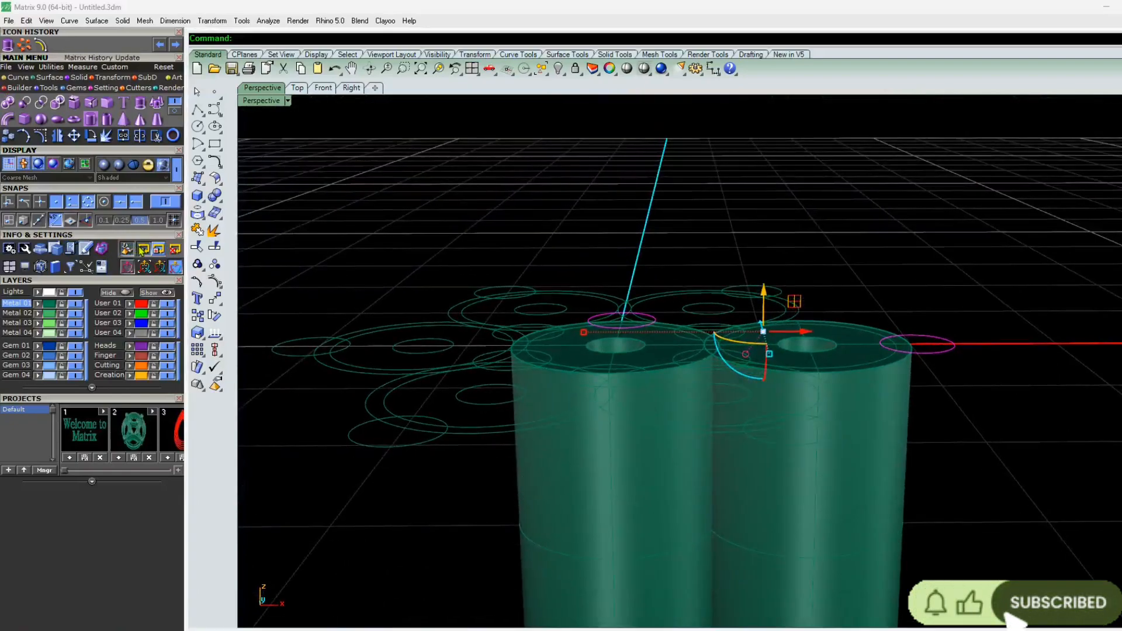
pyautogui.click(773, 290)
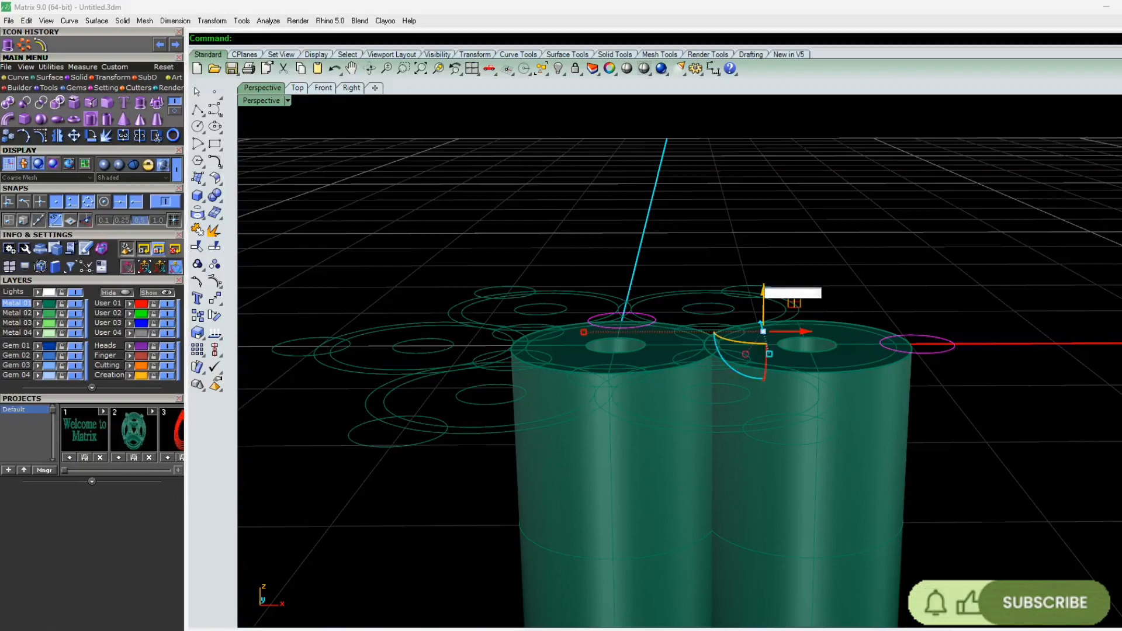
pyautogui.write('.6')
pyautogui.press('Return')
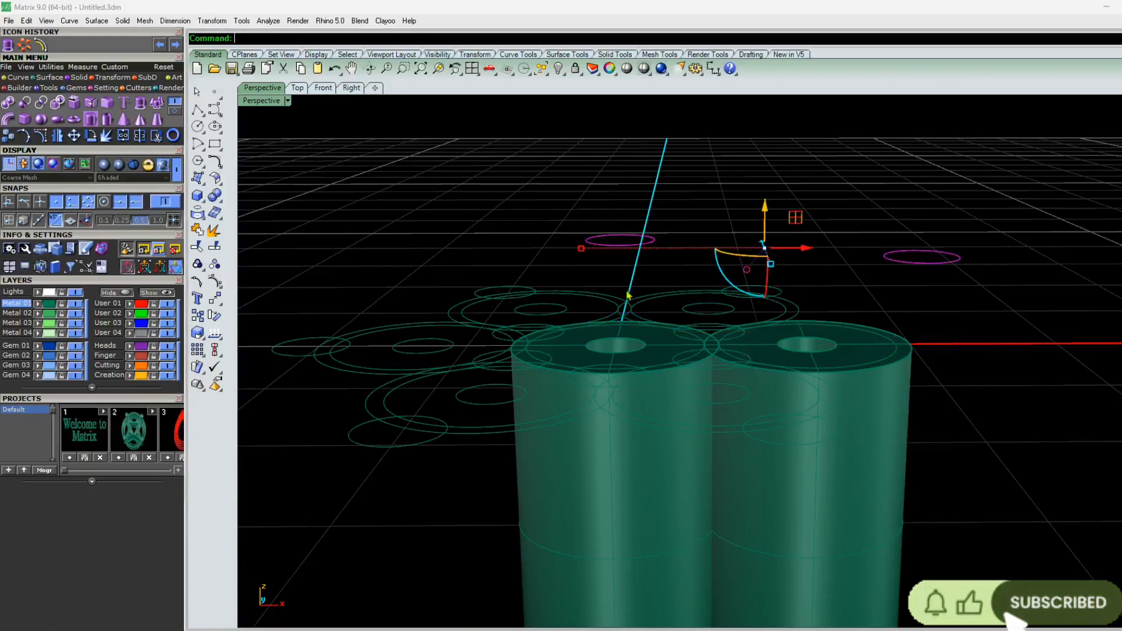
pyautogui.click(515, 219)
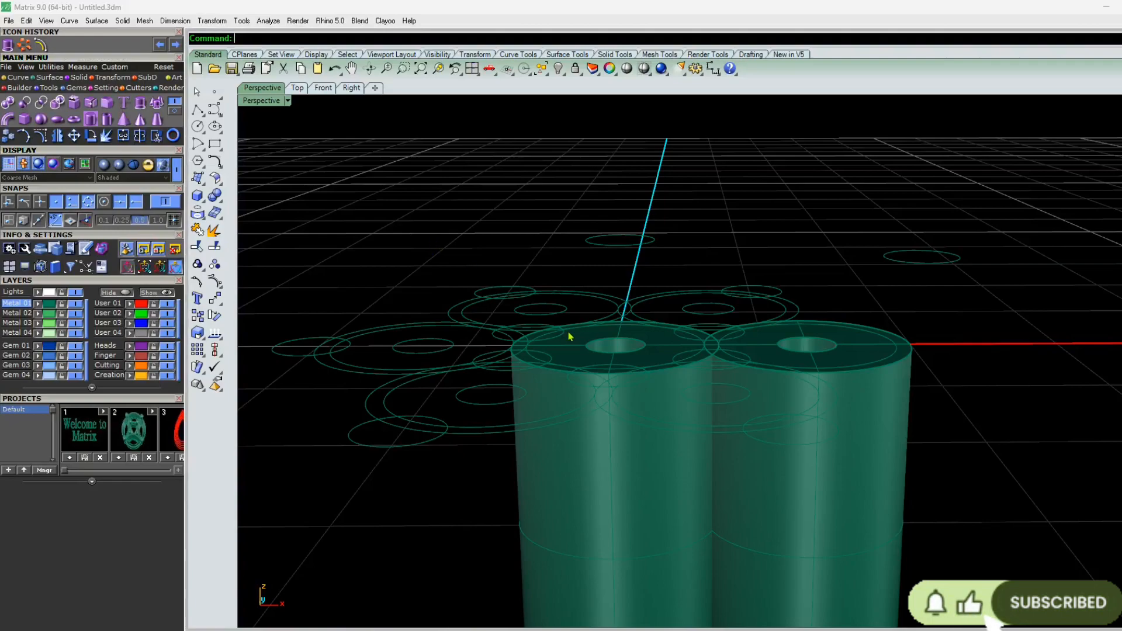
# - Extrude the two raised prong circles downward as one-sided solids by about -4.09, reaching past the bottoms of the tubes
pyautogui.moveTo(570, 336)
pyautogui.mouseDown(button='right')
pyautogui.moveTo(566, 311)
pyautogui.moveTo(572, 324)
pyautogui.mouseUp(button='right')
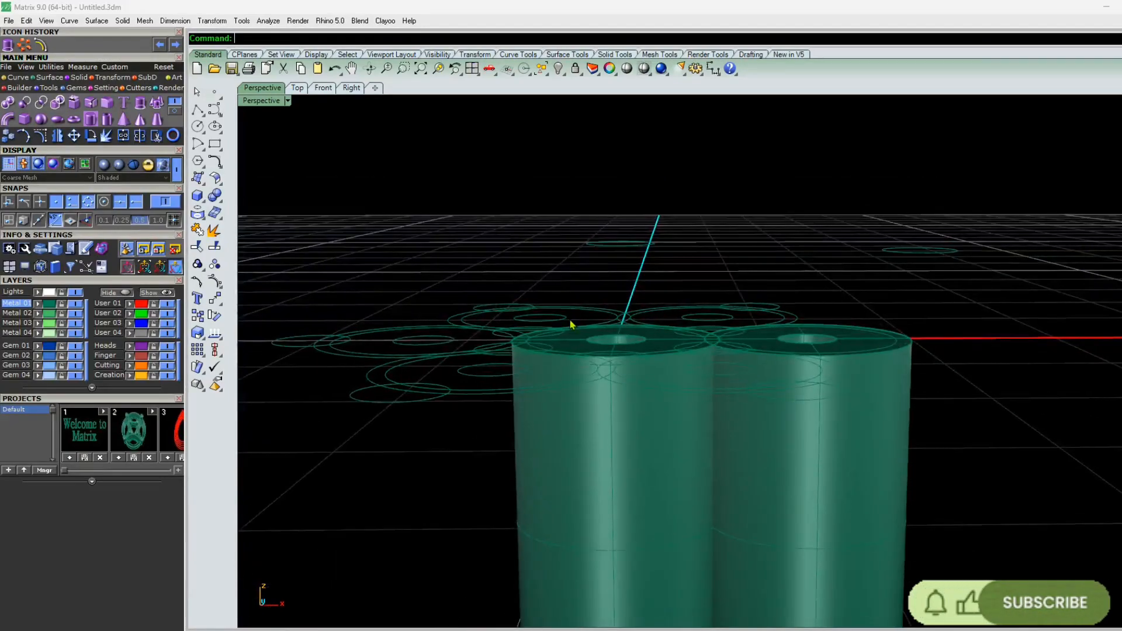
pyautogui.moveTo(726, 300); pyautogui.dragTo(668, 269, button='right')
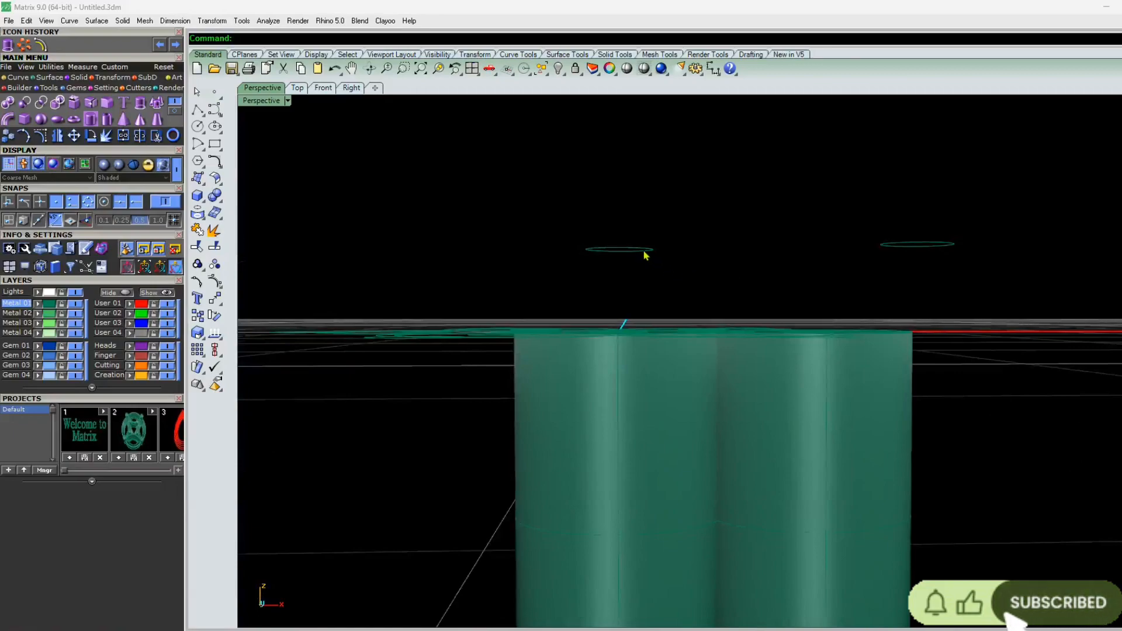
pyautogui.click(645, 255)
pyautogui.keyDown('shift'); pyautogui.click(921, 246); pyautogui.keyUp('shift')
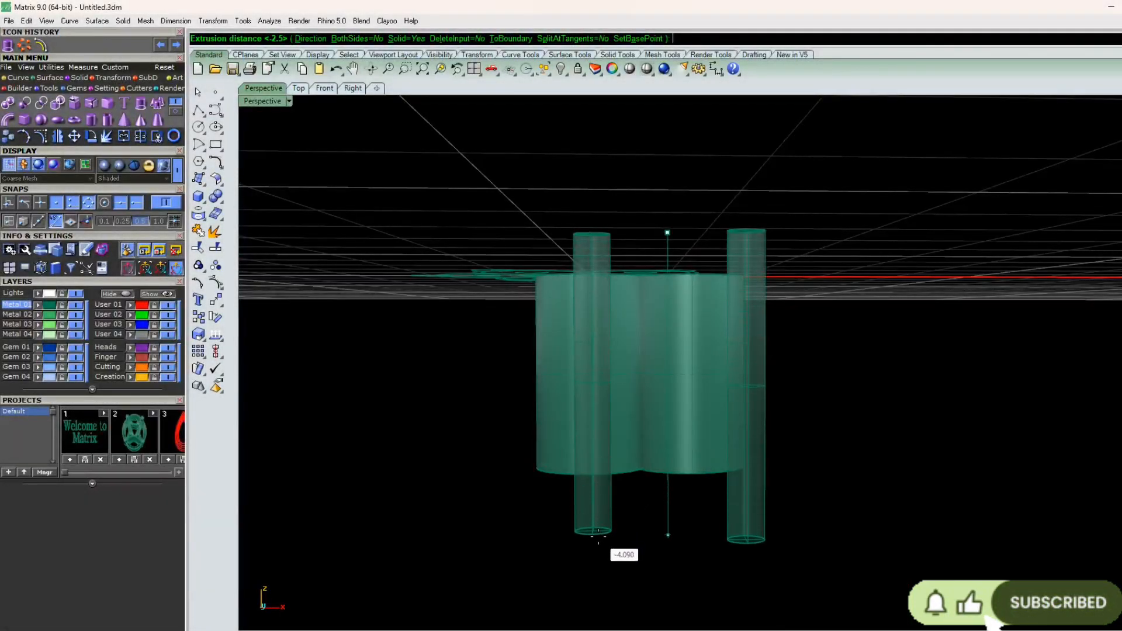
pyautogui.click(600, 537)
pyautogui.click(854, 340)
pyautogui.moveTo(855, 341); pyautogui.dragTo(811, 387, button='right')
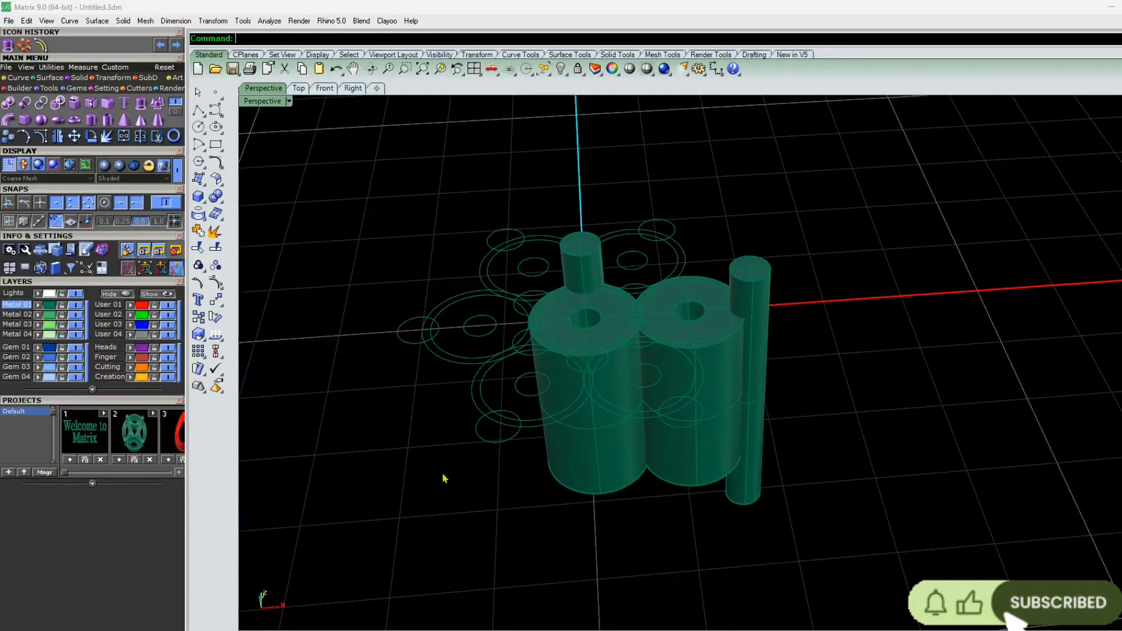
# - Fillet the top edge of the prong behind the central tube with a radius of 0.2
pyautogui.scroll(2, 623, 336)
pyautogui.moveTo(621, 328)
pyautogui.mouseDown(button='right')
pyautogui.moveTo(616, 368)
pyautogui.moveTo(613, 326)
pyautogui.mouseUp(button='right')
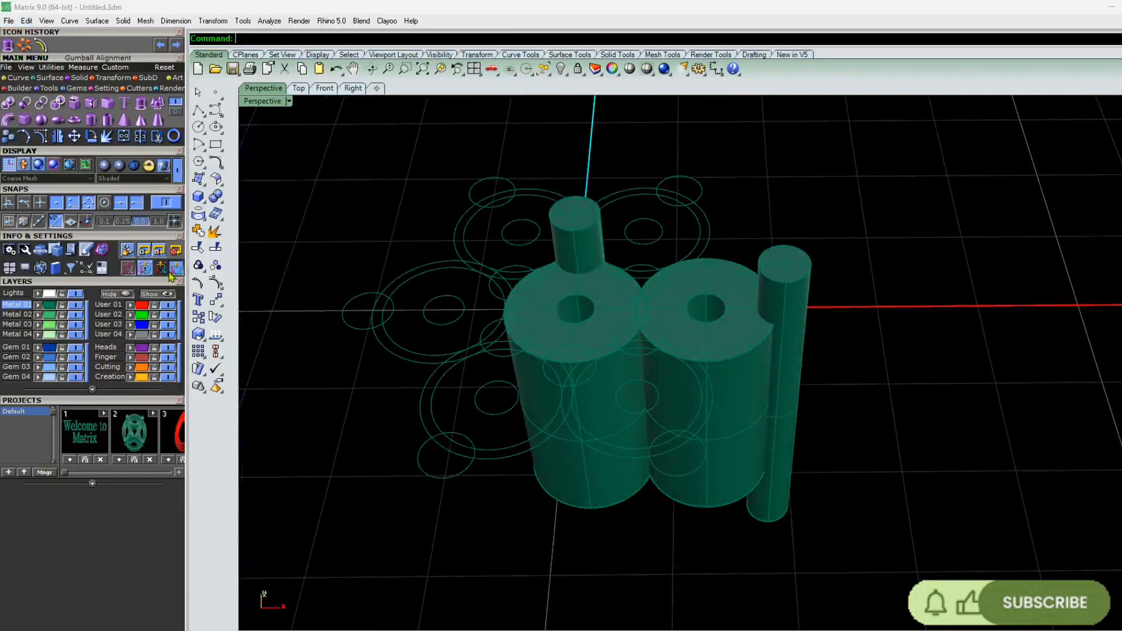
pyautogui.click(213, 201)
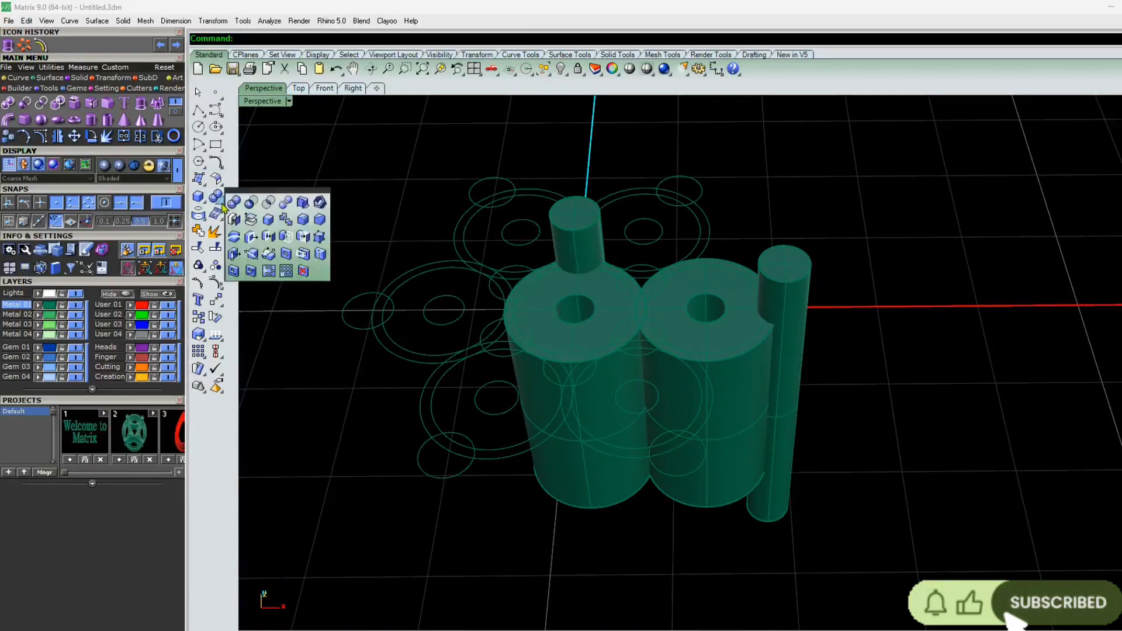
pyautogui.click(304, 221)
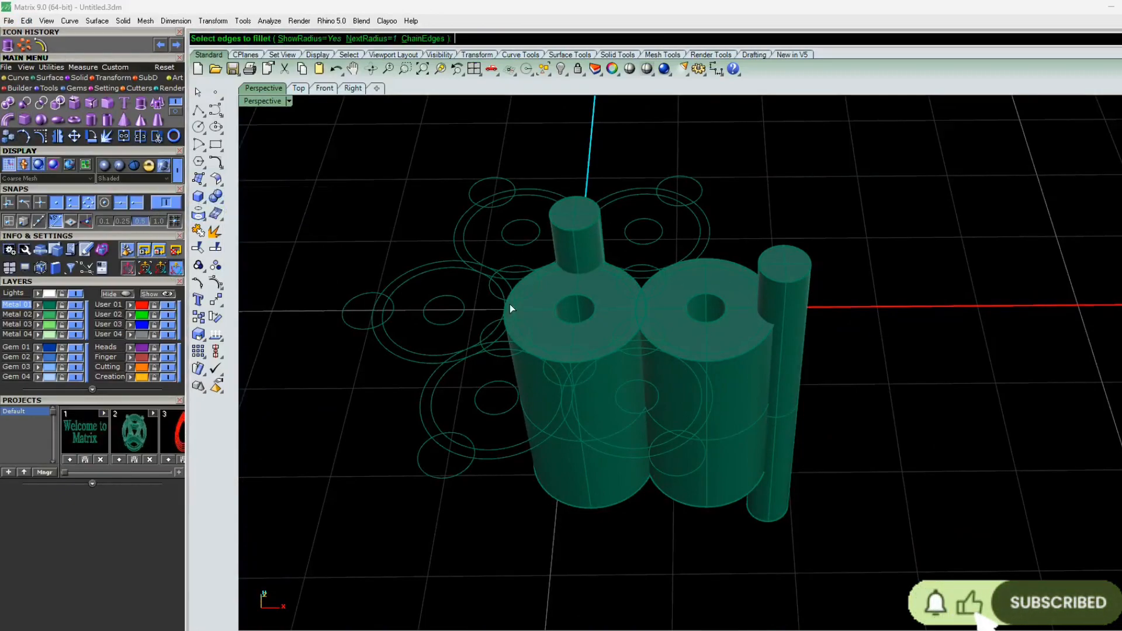
pyautogui.scroll(1, 579, 230)
pyautogui.click(580, 231)
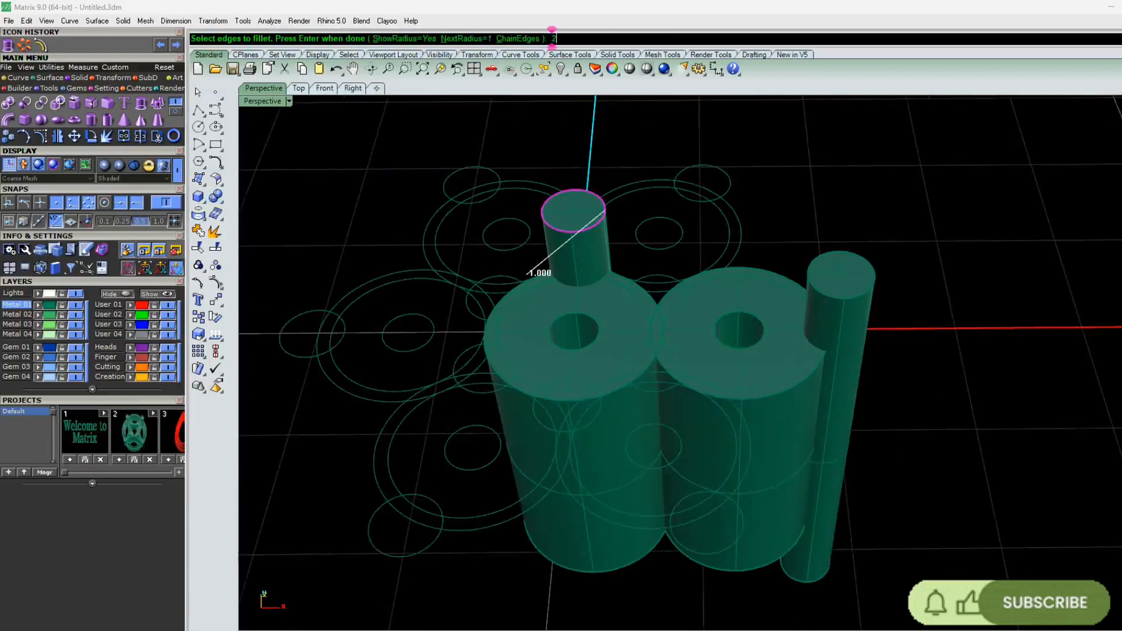
pyautogui.press('Return')
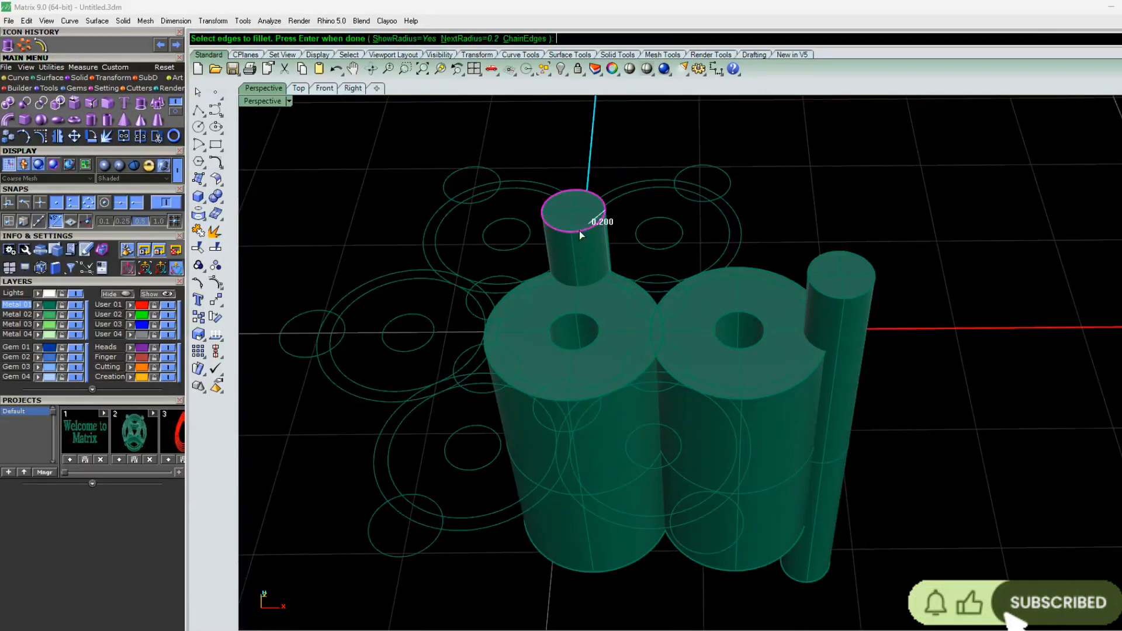
pyautogui.press('Return')
pyautogui.press('Return')
# - Fillet the top edge of the prong on the positive X axis with the same 0.2 radius
pyautogui.press('Return')
pyautogui.click(846, 295)
pyautogui.press('Return')
pyautogui.press('Return')
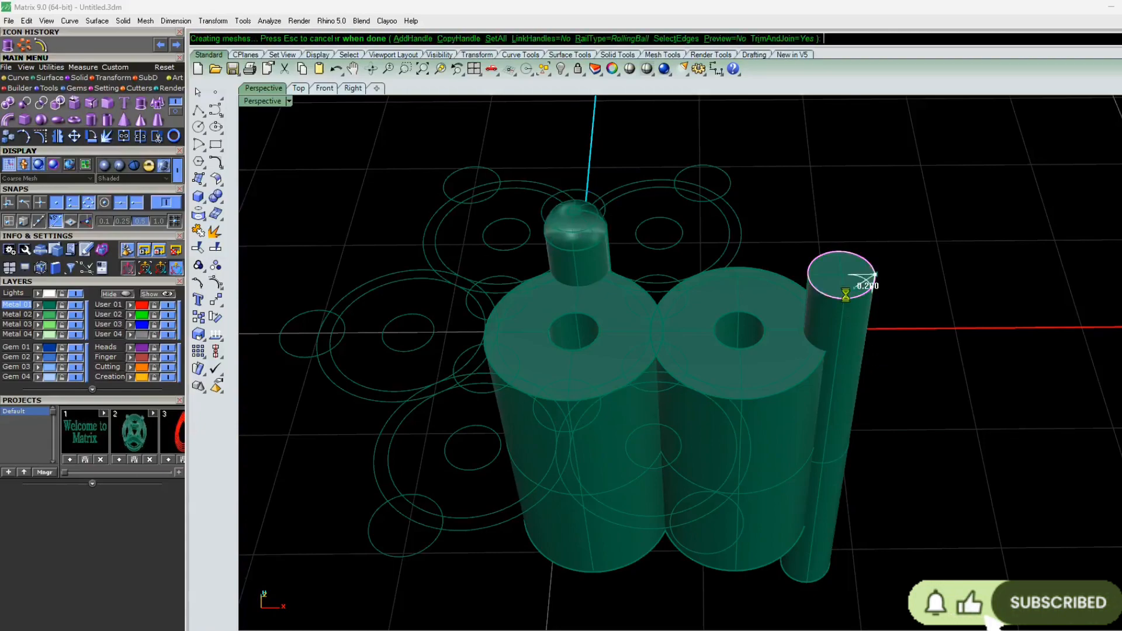
# - Delete the leftover source circles around the tips of the two rounded prongs
pyautogui.moveTo(797, 316); pyautogui.dragTo(760, 263, button='right')
pyautogui.click(576, 175)
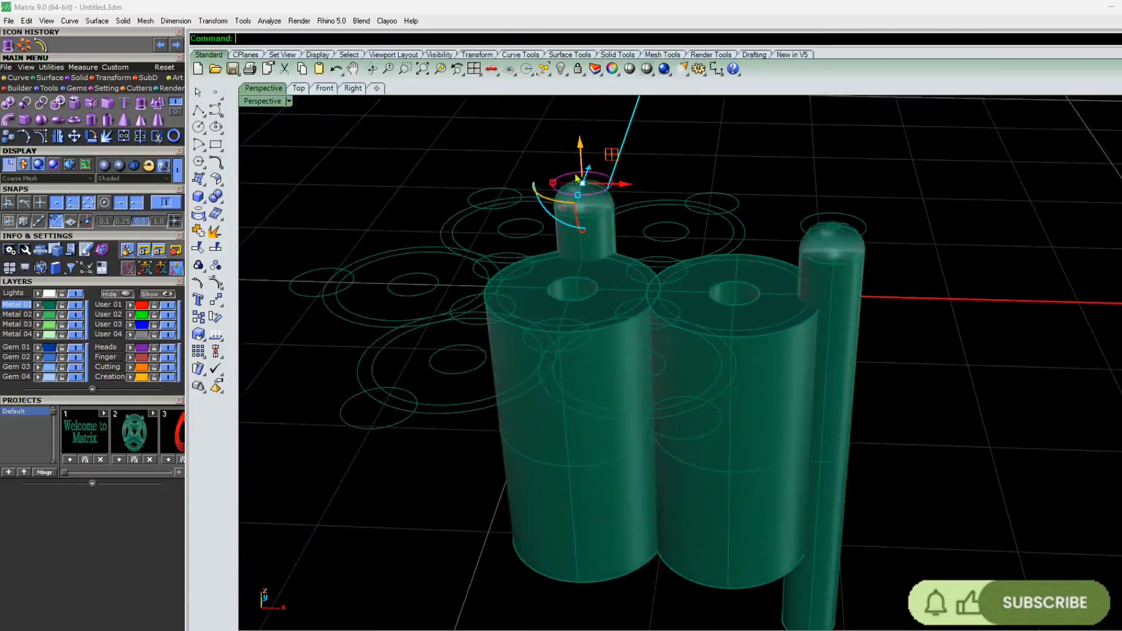
pyautogui.press('Escape')
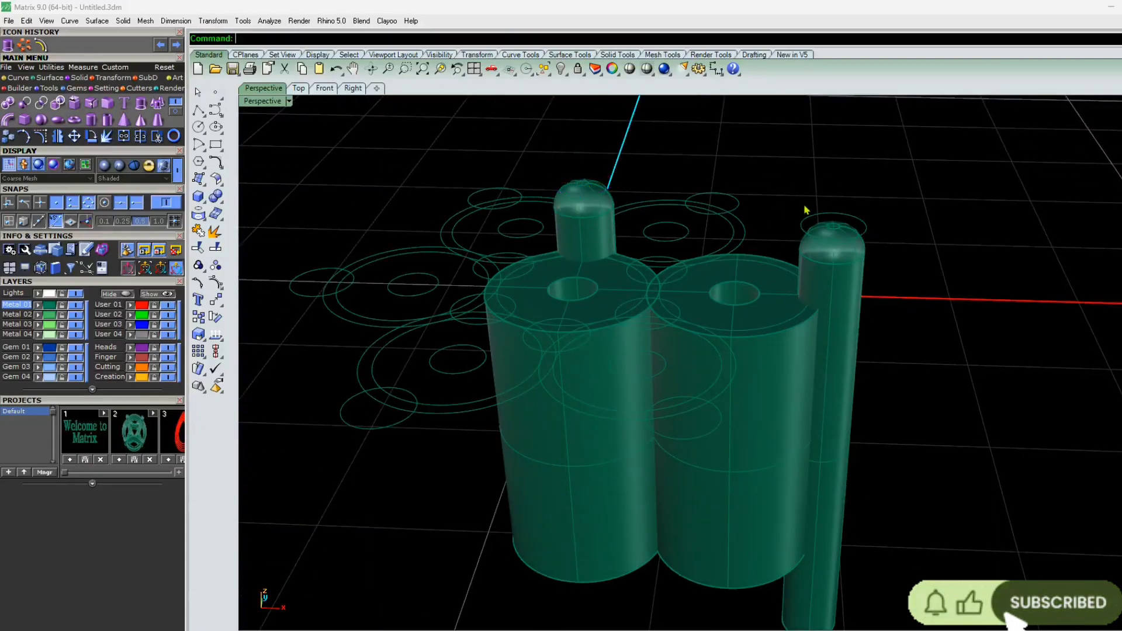
pyautogui.moveTo(761, 273); pyautogui.dragTo(750, 298, button='right')
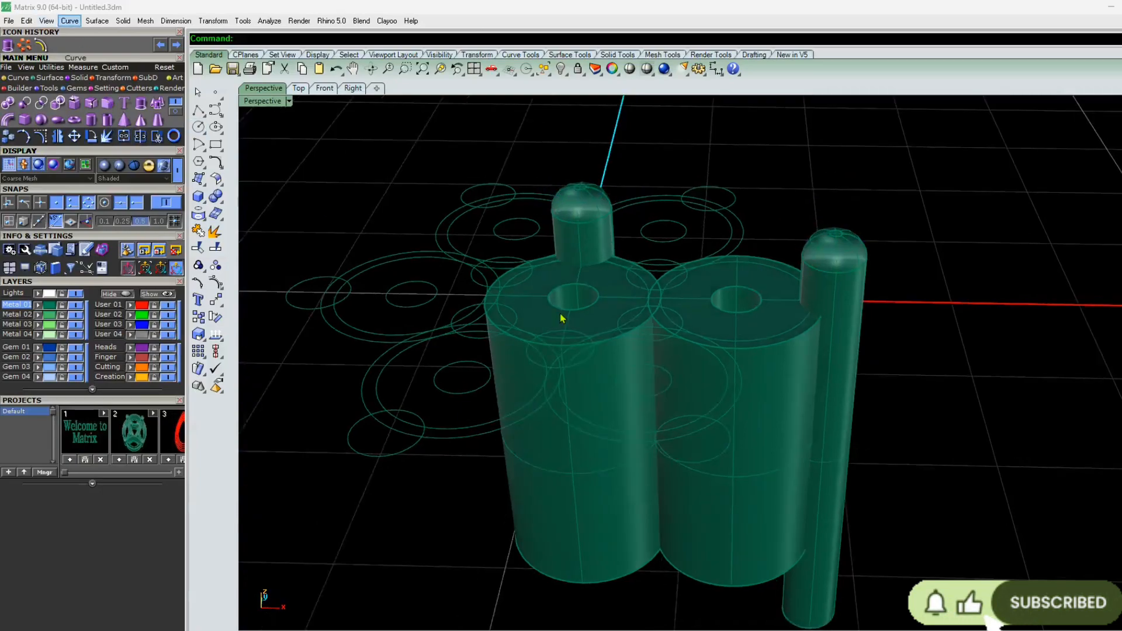
# - Chamfer the top hole edges of both tubes with a distance of 0.4
pyautogui.moveTo(564, 318); pyautogui.dragTo(492, 334, button='right')
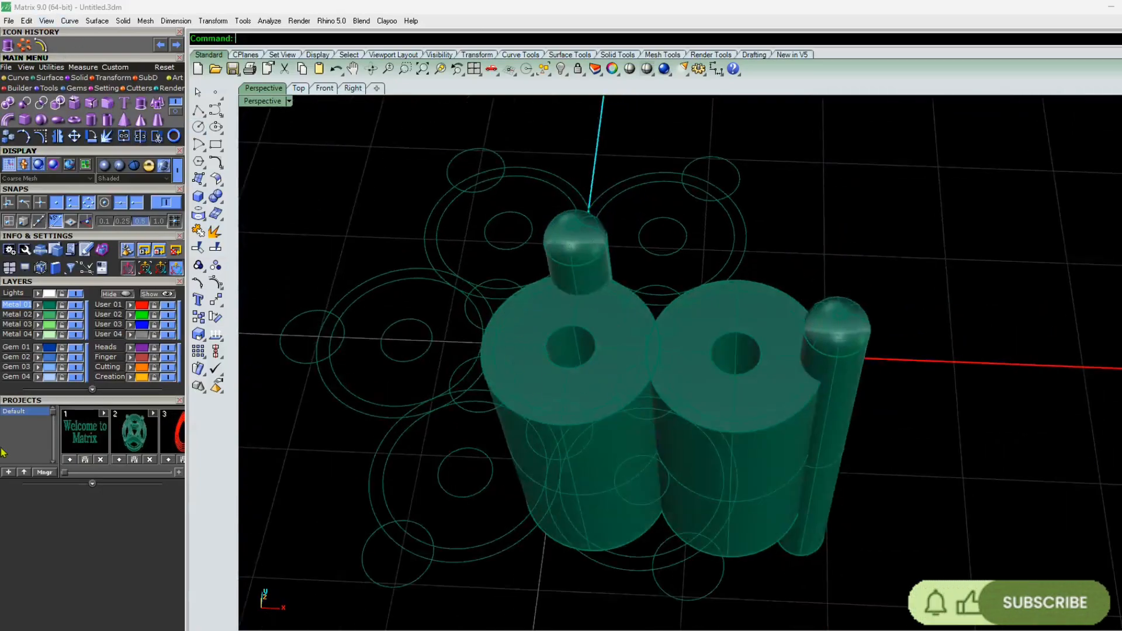
pyautogui.click(221, 204)
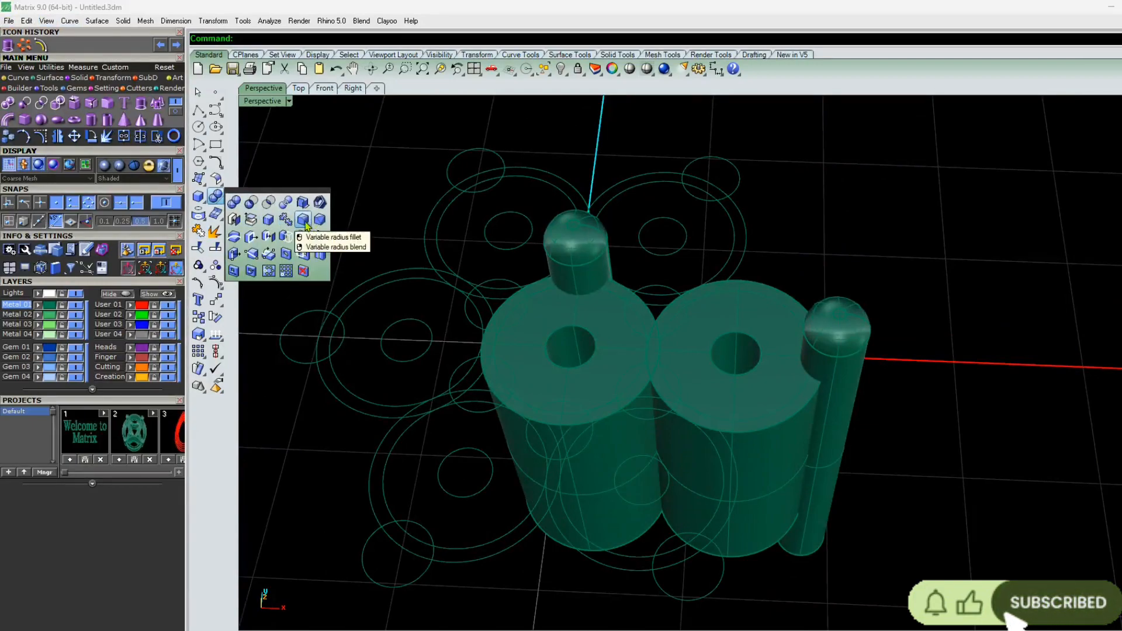
pyautogui.click(323, 224)
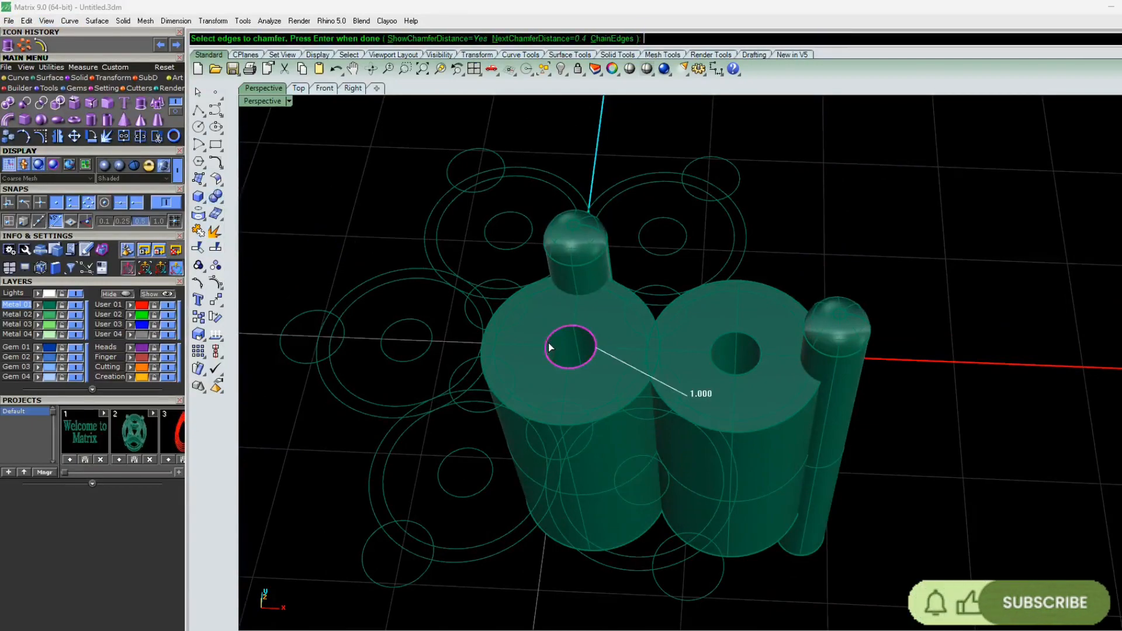
pyautogui.press('Return')
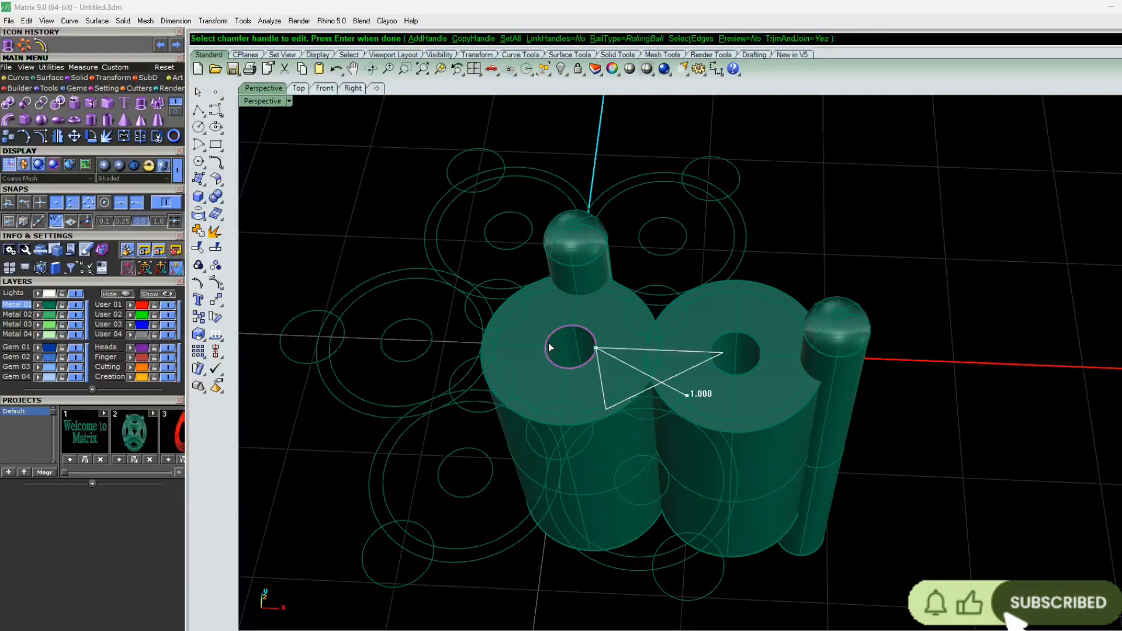
pyautogui.press('Escape')
pyautogui.press('Return')
pyautogui.click(548, 346)
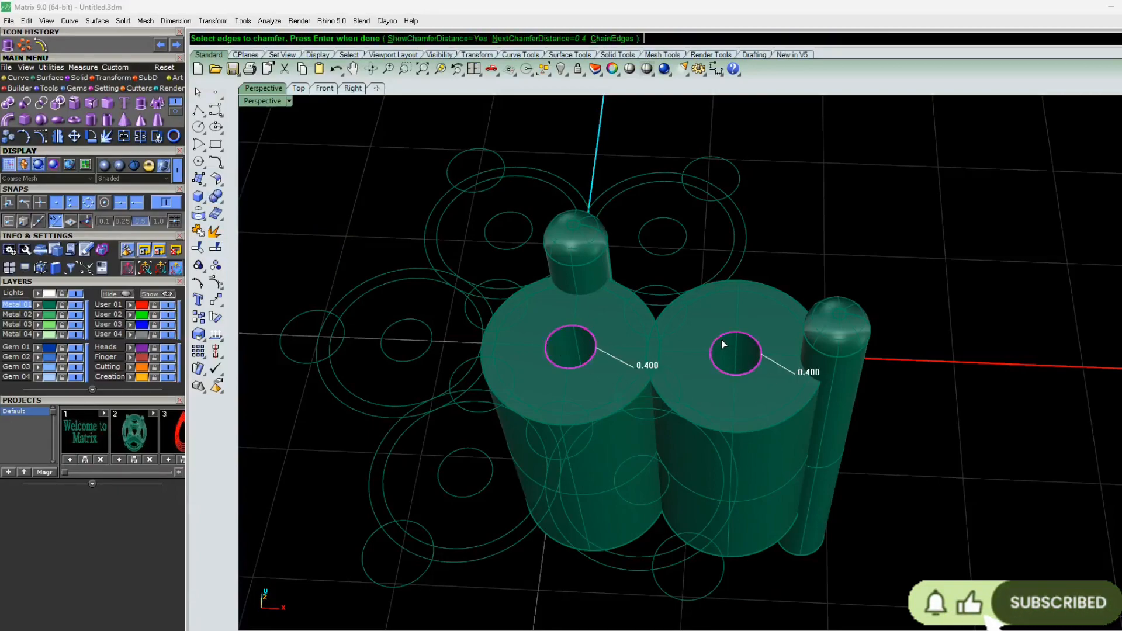
pyautogui.press('Return')
pyautogui.press('Return')
# - Try to chamfer the central tube's top hole edge on its own with a distance of 0.4
pyautogui.scroll(5, 695, 334)
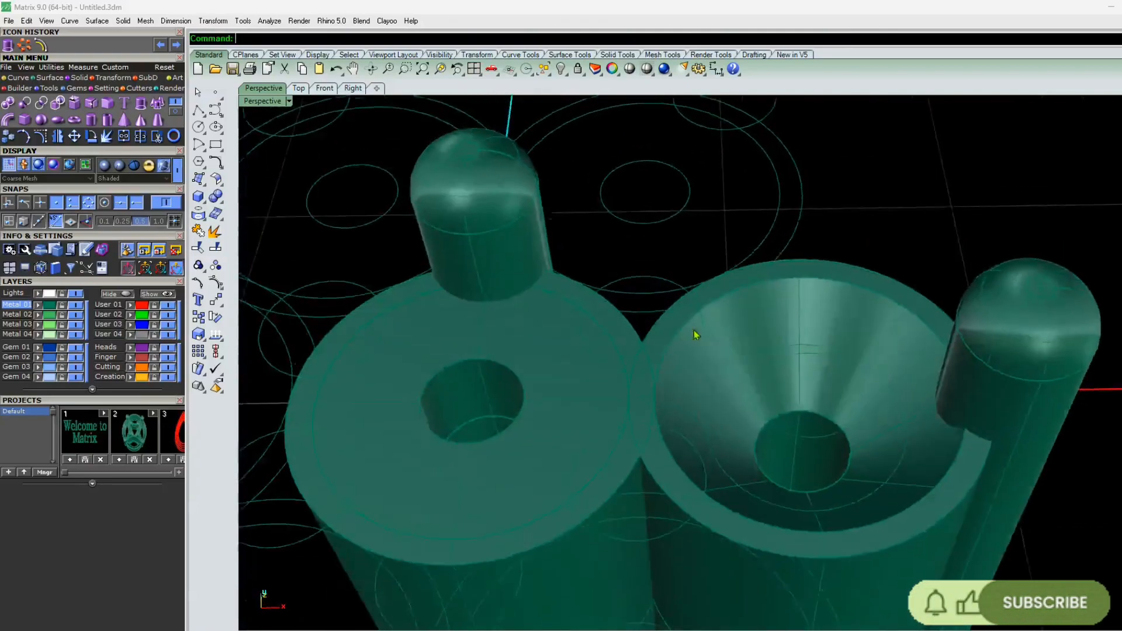
pyautogui.moveTo(822, 300); pyautogui.dragTo(692, 377, button='right')
pyautogui.scroll(5, 692, 378)
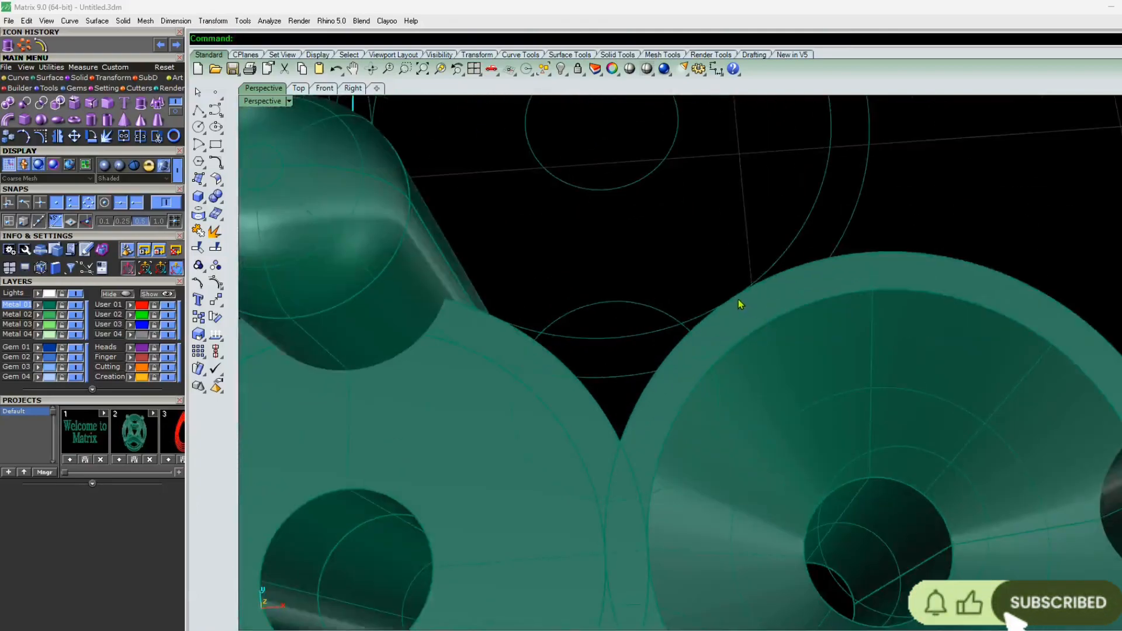
pyautogui.scroll(-5, 754, 386)
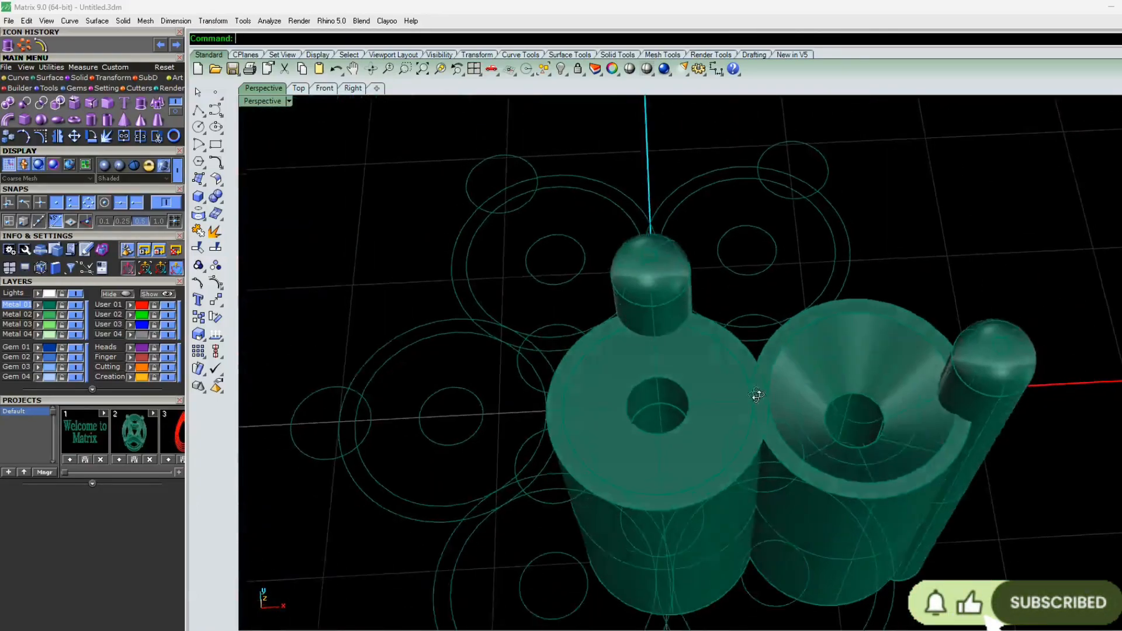
pyautogui.scroll(4, 782, 325)
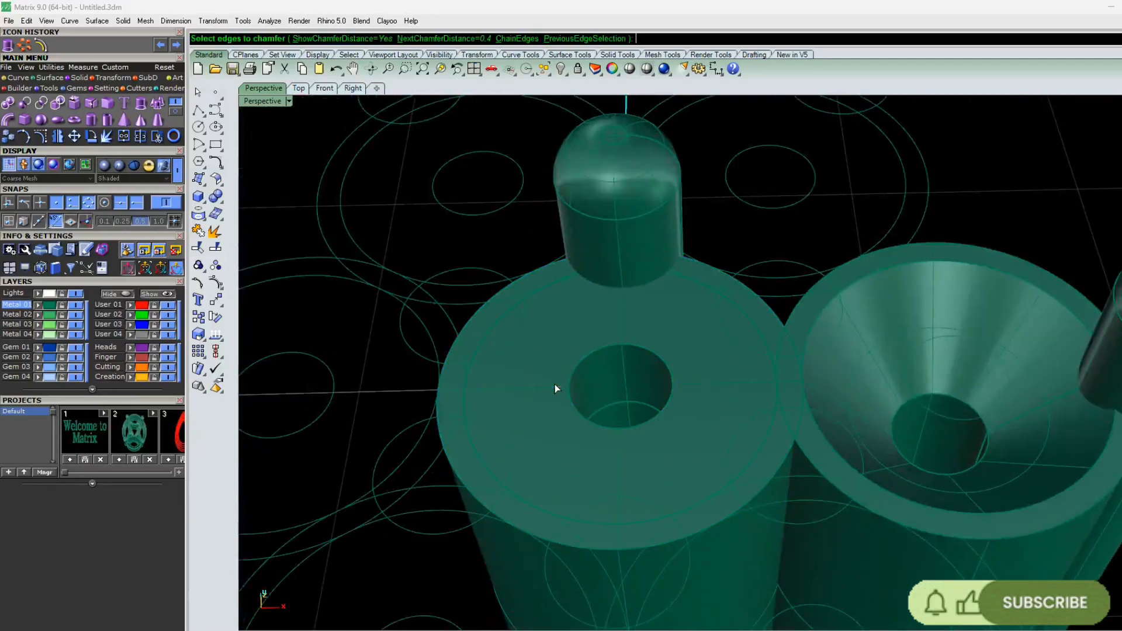
pyautogui.press('Return')
pyautogui.click(578, 360)
pyautogui.press('Return')
pyautogui.press('Return')
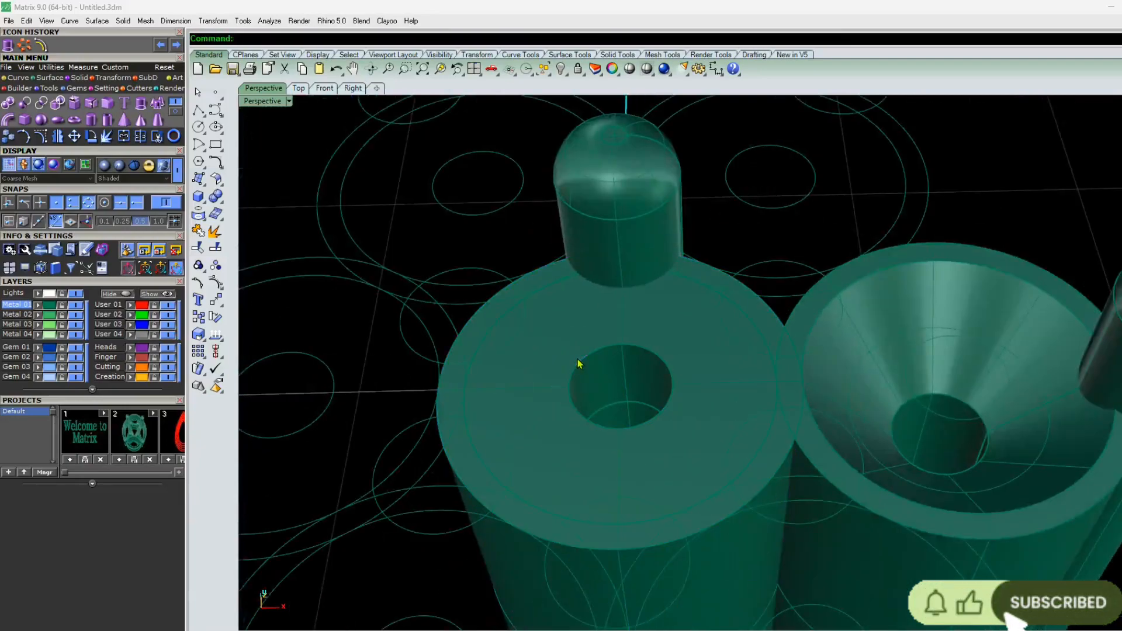
# - Explode the central tube into its separate surfaces
pyautogui.click(577, 359)
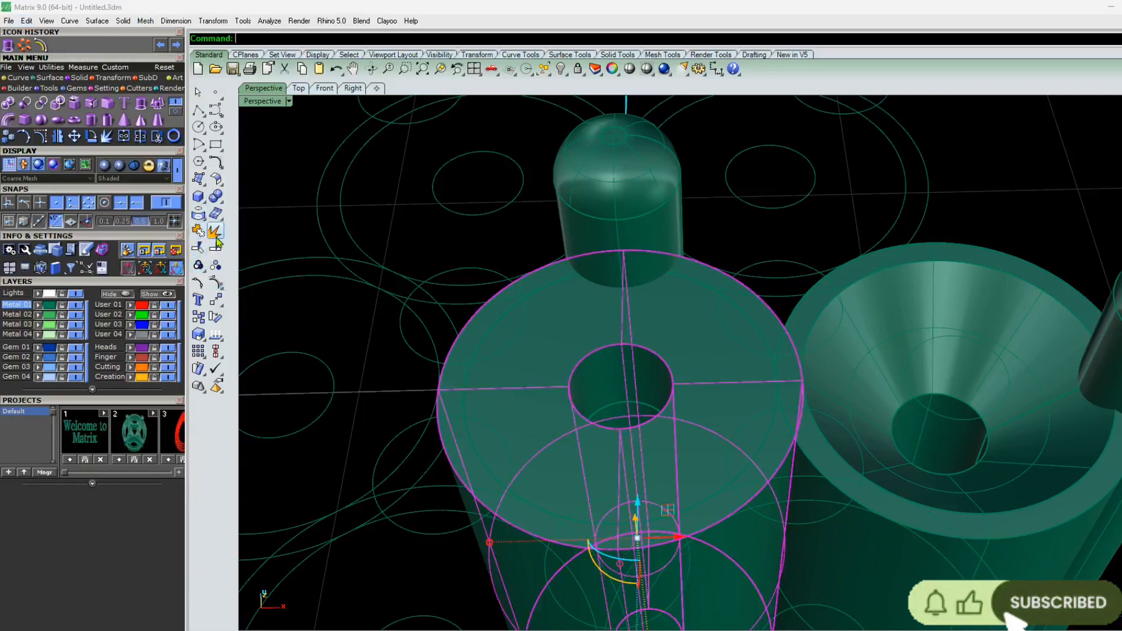
pyautogui.click(359, 241)
pyautogui.click(403, 240)
pyautogui.click(504, 358)
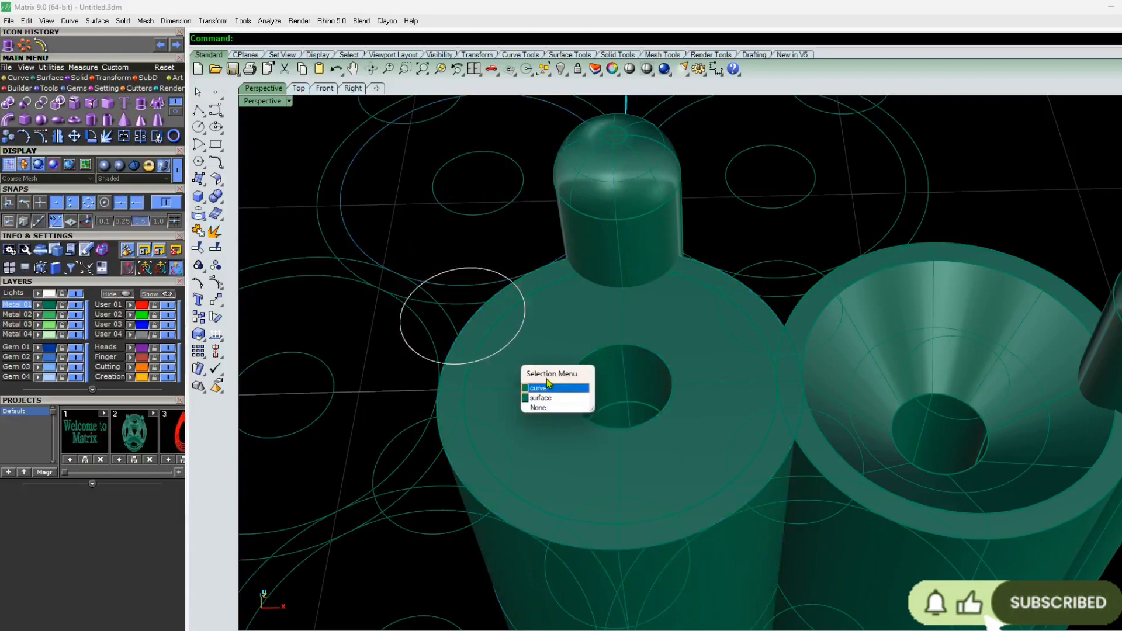
pyautogui.click(549, 349)
# - Select all the objects in the model and join the loose surfaces back into solids
pyautogui.scroll(-8, 549, 348)
pyautogui.moveTo(549, 348); pyautogui.dragTo(549, 304, button='right')
pyautogui.moveTo(799, 627); pyautogui.dragTo(261, 175)
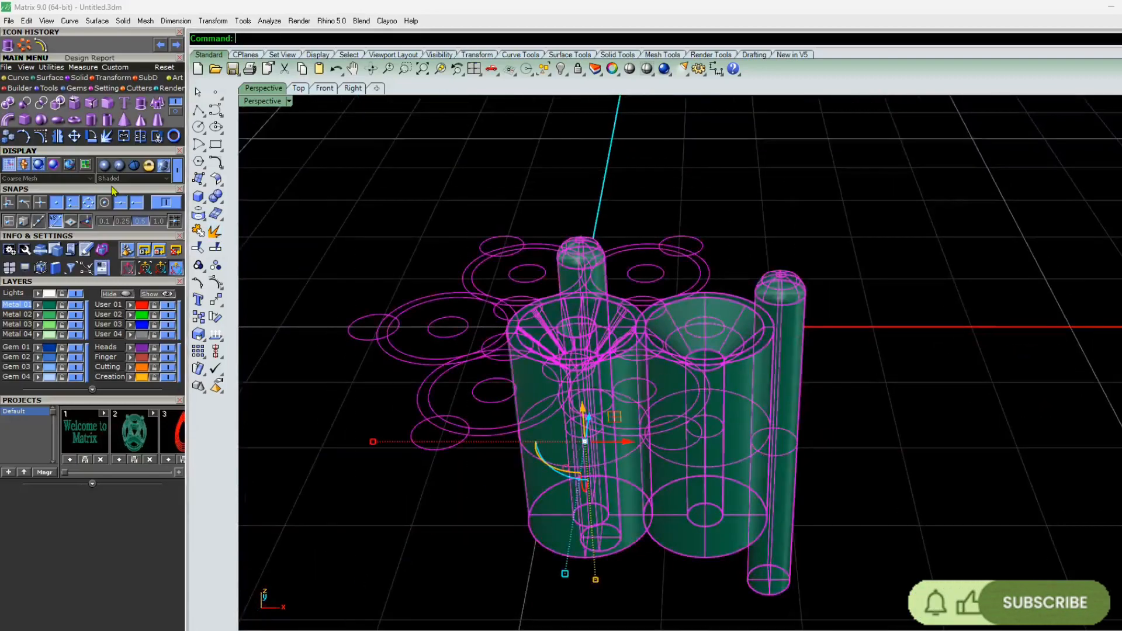
pyautogui.click(143, 139)
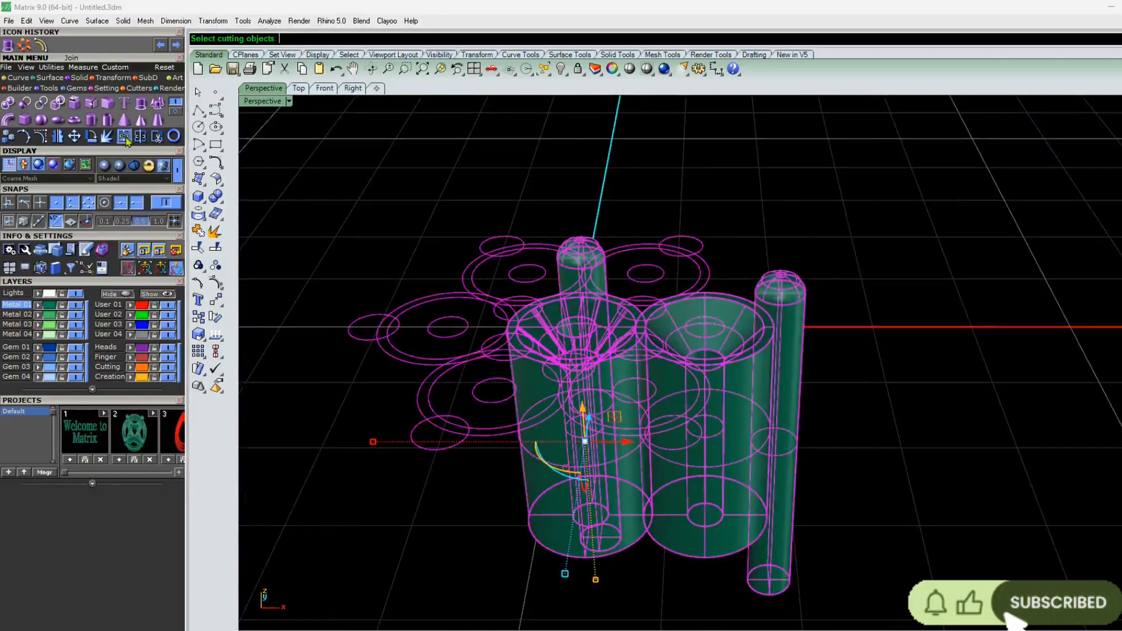
pyautogui.click(125, 138)
pyautogui.moveTo(434, 352); pyautogui.dragTo(461, 526, button='right')
pyautogui.rightClick(574, 486)
pyautogui.scroll(2, 579, 355)
pyautogui.moveTo(555, 275); pyautogui.dragTo(556, 406, button='right')
pyautogui.scroll(5, 578, 354)
pyautogui.click(535, 408)
pyautogui.scroll(-5, 570, 388)
pyautogui.press('Escape')
pyautogui.scroll(5, 556, 406)
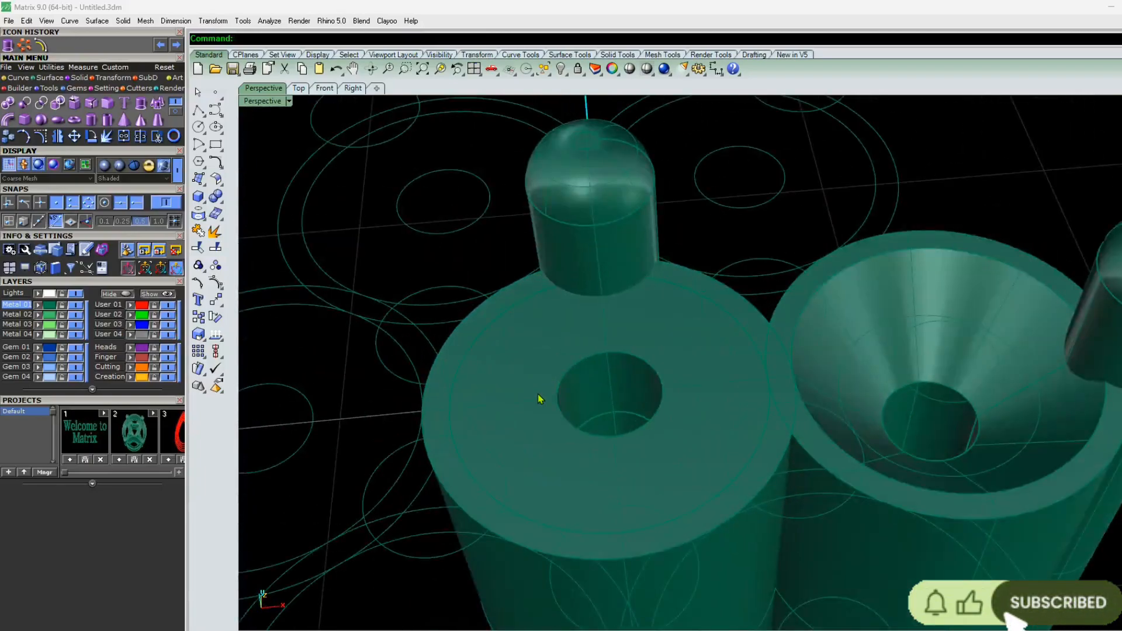
# - Chamfer the top hole edge of the central tube with a distance of 0.4
pyautogui.click(536, 409)
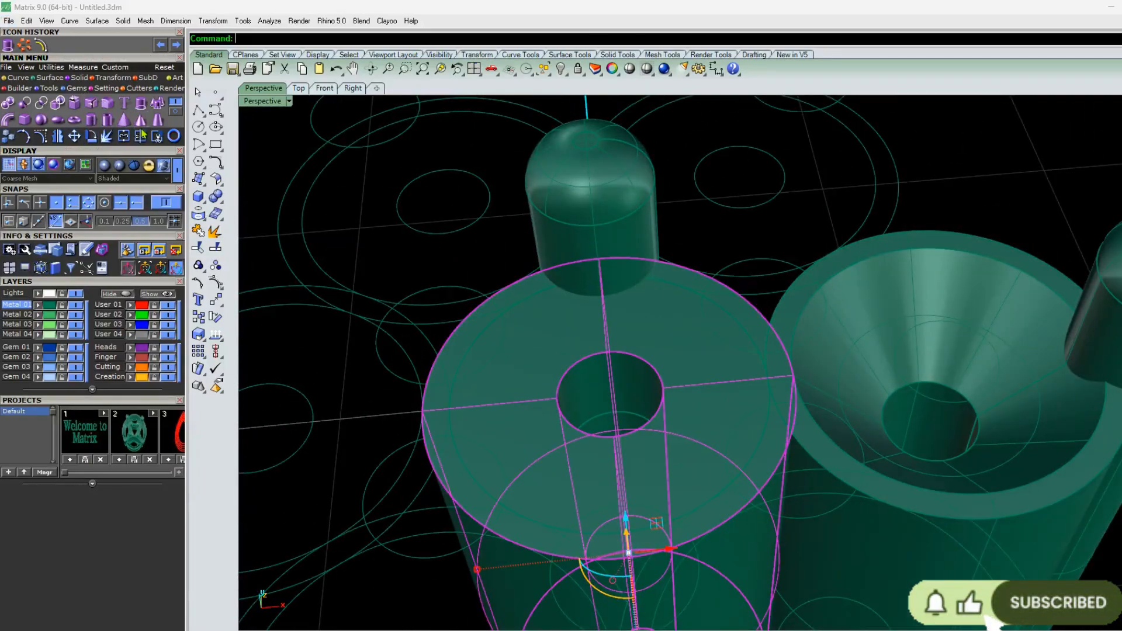
pyautogui.click(223, 201)
pyautogui.click(303, 237)
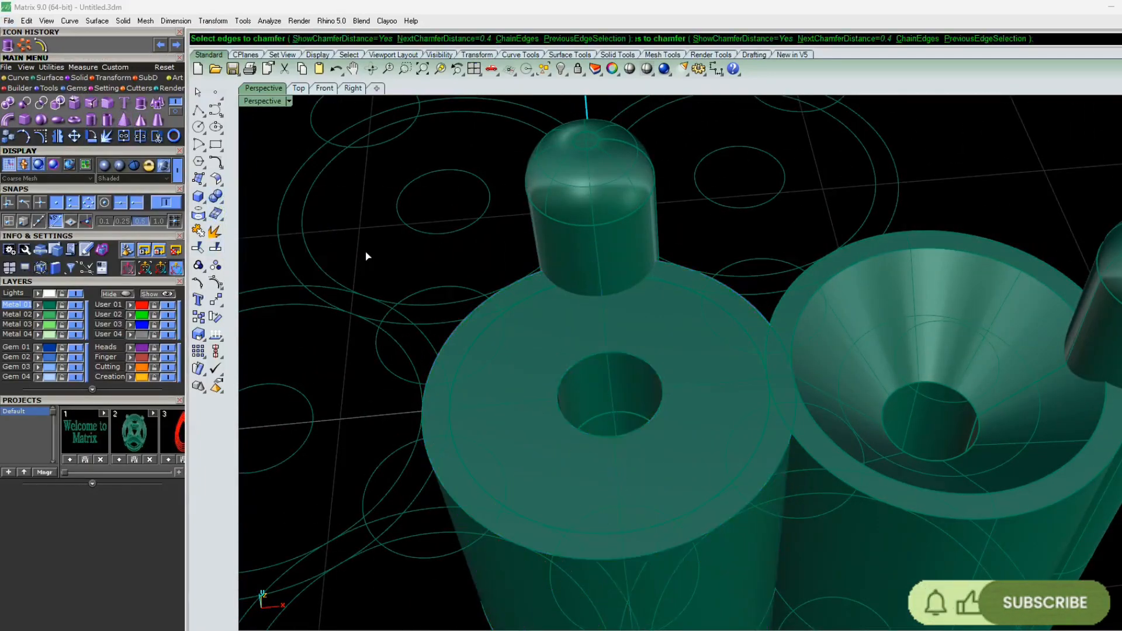
pyautogui.click(563, 389)
pyautogui.rightClick(560, 383)
pyautogui.rightClick(560, 382)
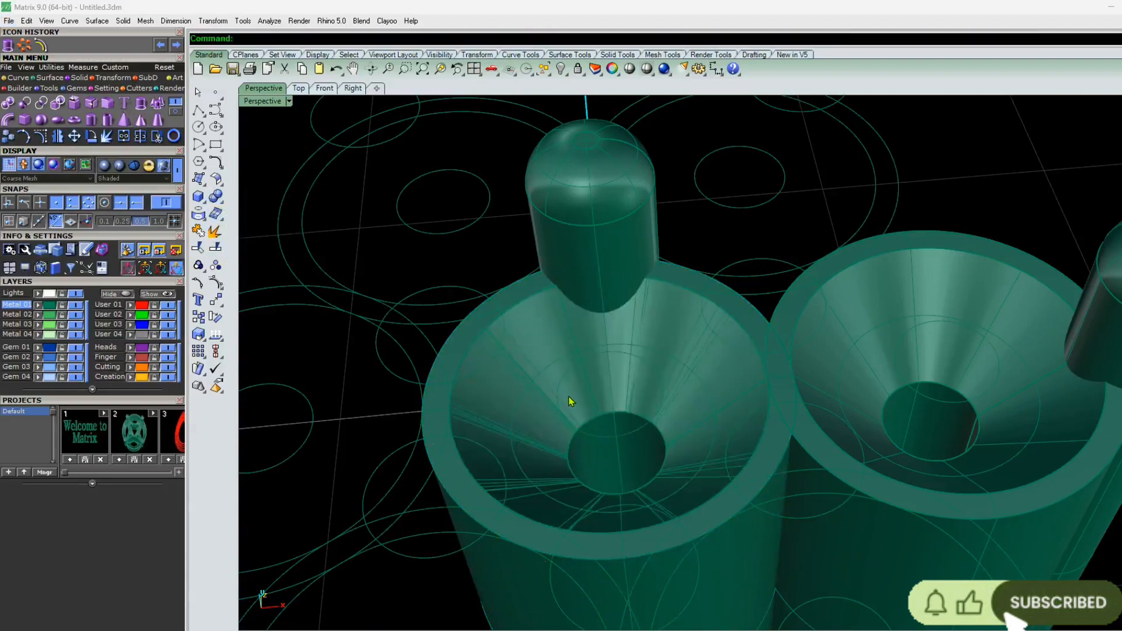
pyautogui.scroll(-4, 561, 426)
pyautogui.moveTo(561, 426); pyautogui.dragTo(591, 376, button='right')
pyautogui.scroll(5, 546, 380)
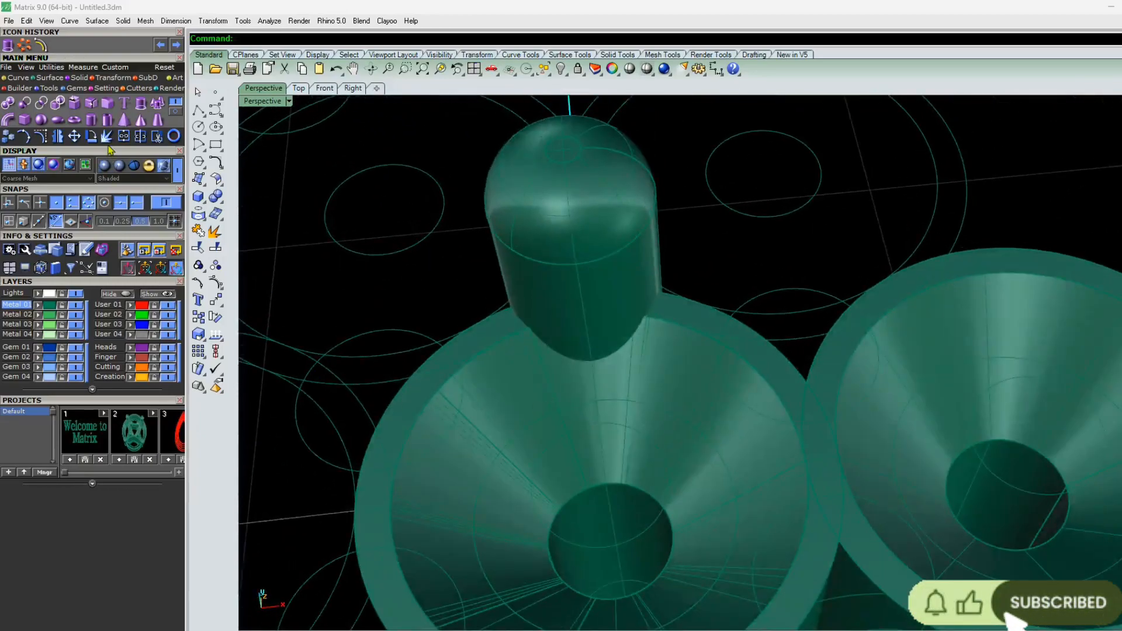
pyautogui.scroll(-5, 439, 330)
pyautogui.moveTo(438, 331); pyautogui.dragTo(518, 375, button='right')
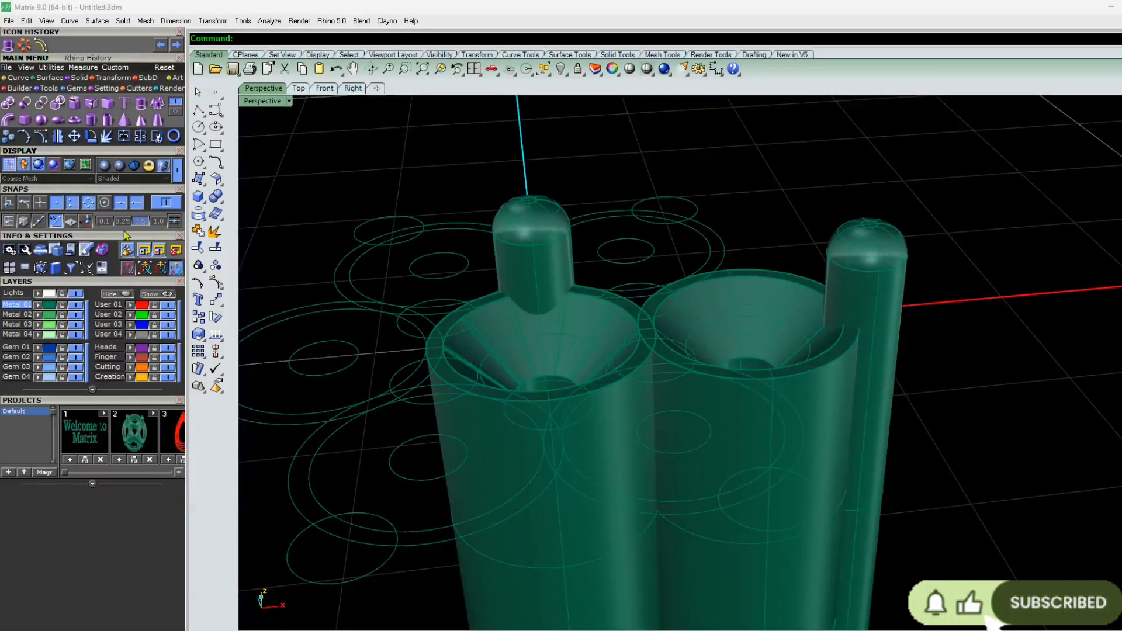
pyautogui.click(136, 140)
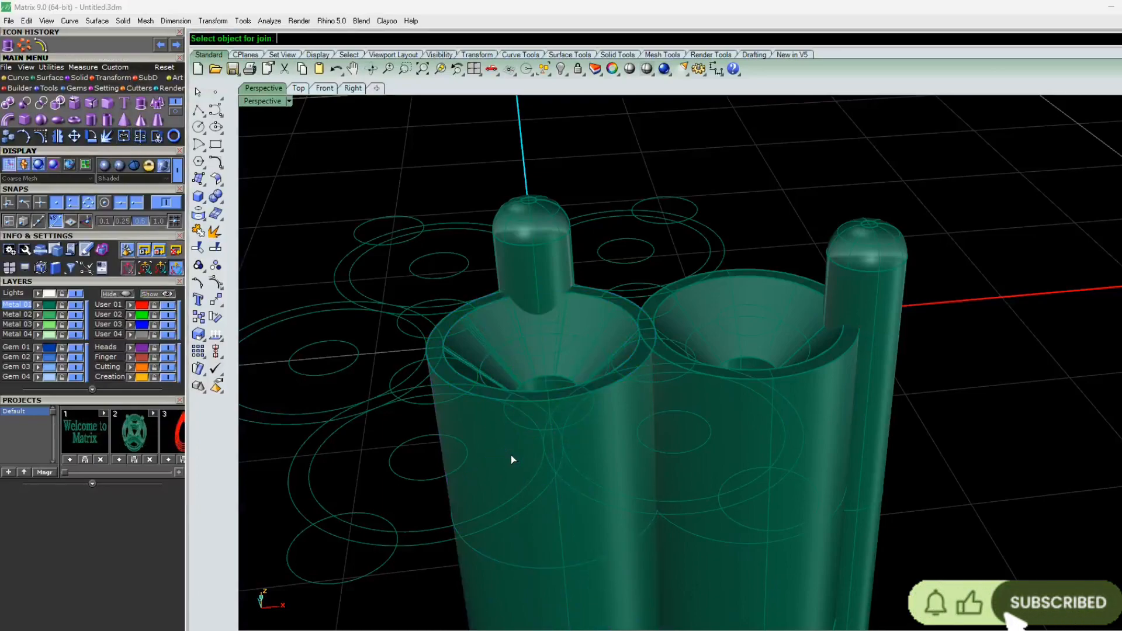
pyautogui.moveTo(510, 455); pyautogui.dragTo(526, 482, button='right')
pyautogui.press('Escape')
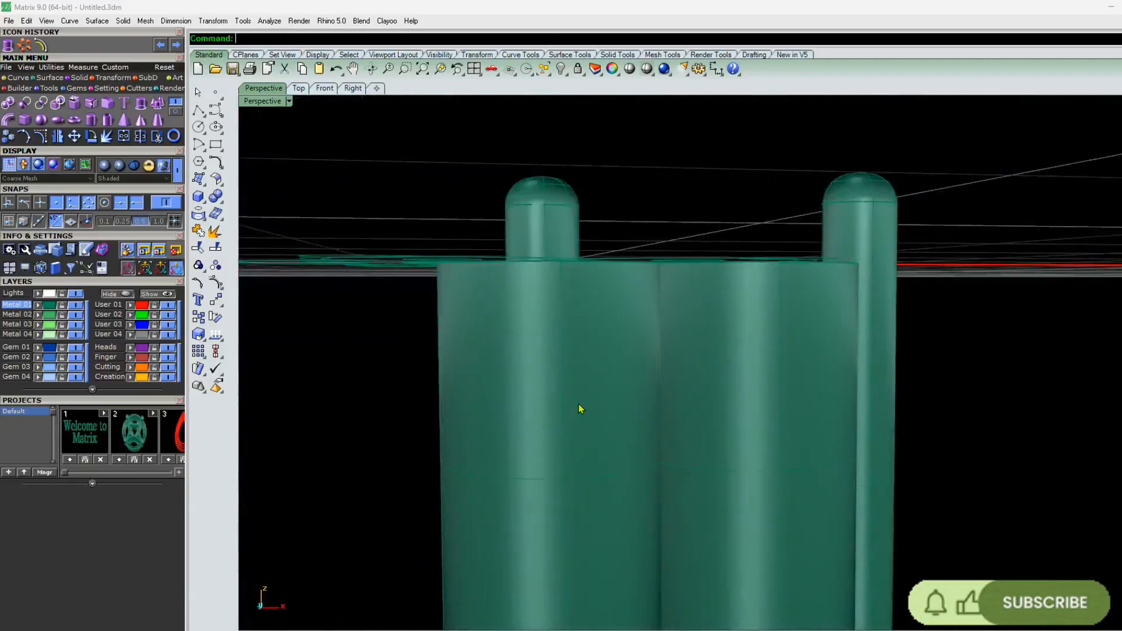
pyautogui.moveTo(581, 409)
pyautogui.mouseDown(button='right')
pyautogui.moveTo(641, 453)
pyautogui.moveTo(576, 413)
pyautogui.mouseUp(button='right')
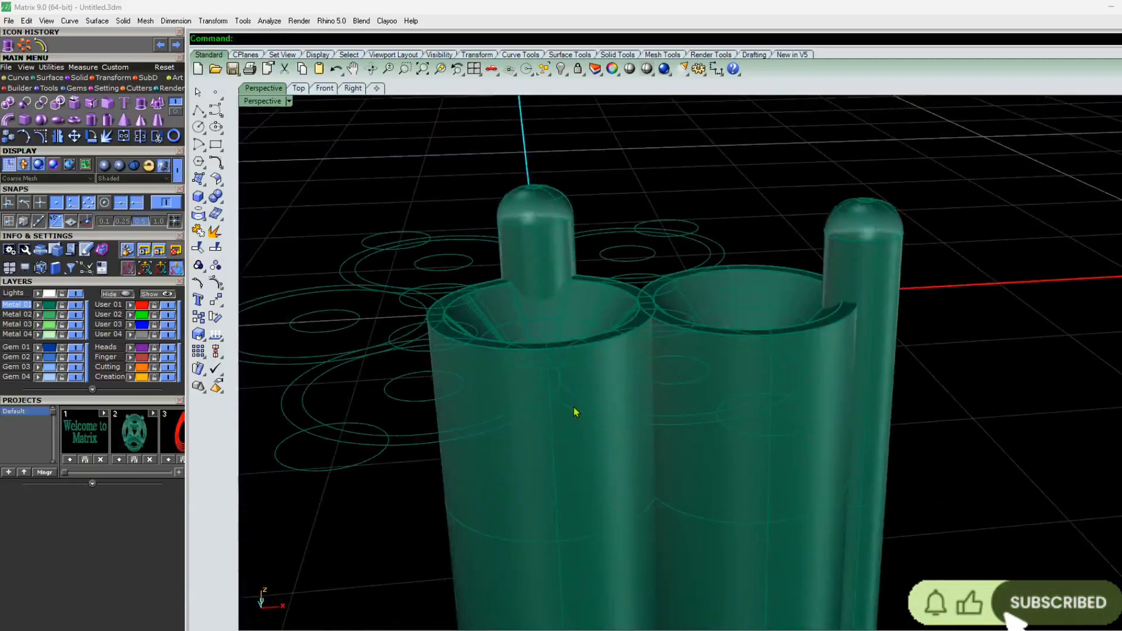
# - Raise the central tube together with its adjoining prong along the Z axis
pyautogui.click(533, 285)
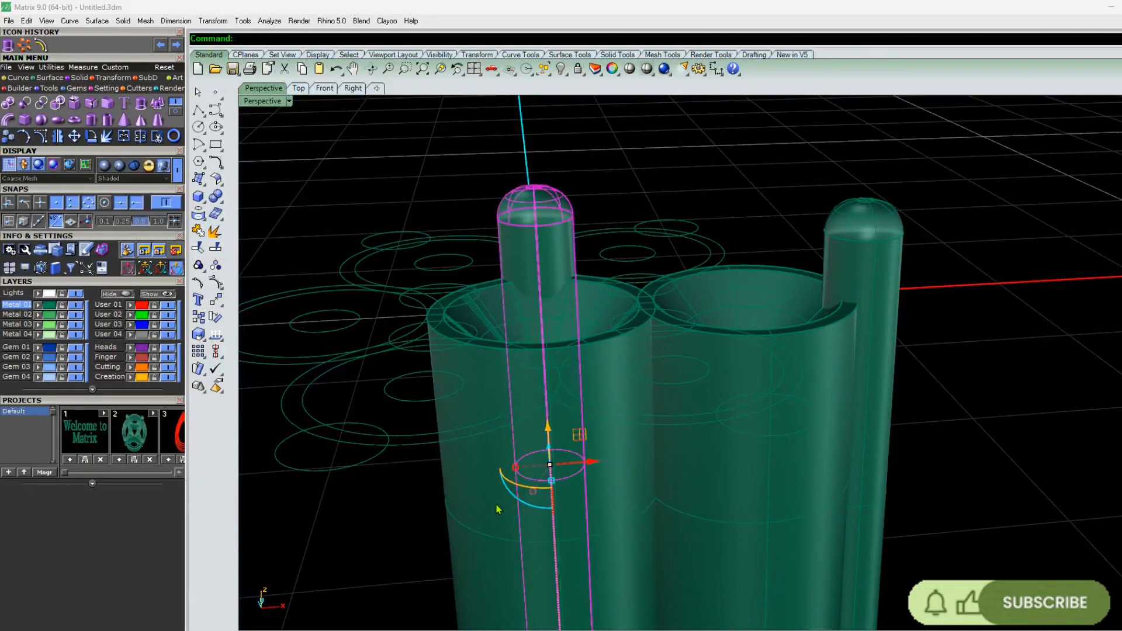
pyautogui.keyDown('shift'); pyautogui.click(608, 466); pyautogui.keyUp('shift')
pyautogui.moveTo(608, 466); pyautogui.dragTo(520, 275, button='right')
pyautogui.moveTo(495, 475); pyautogui.dragTo(235, 435, button='right')
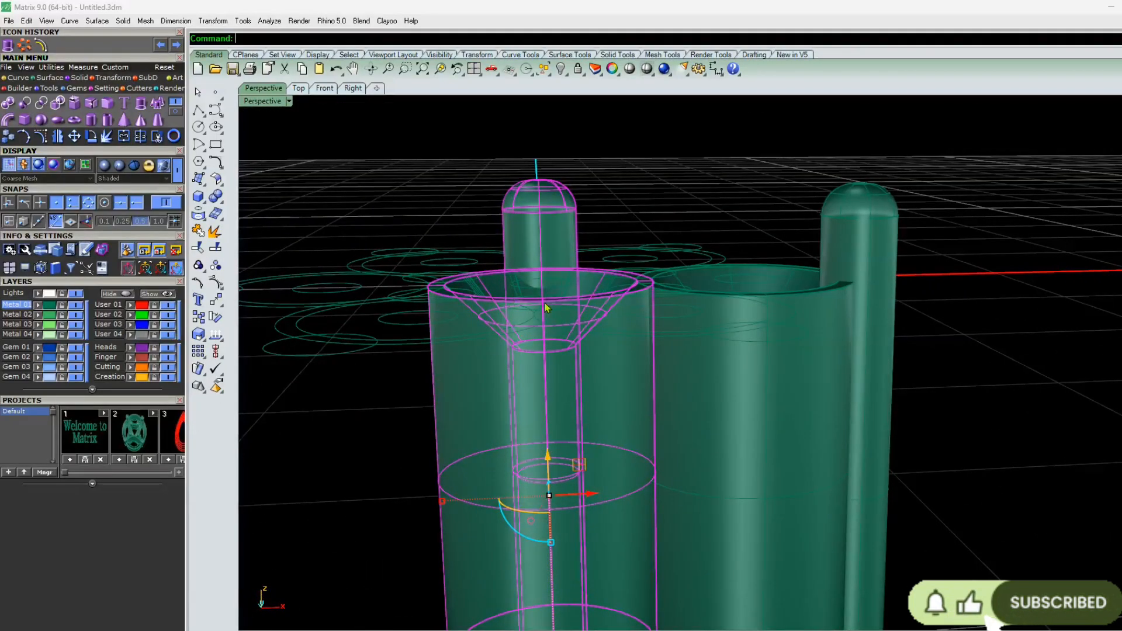
pyautogui.click(550, 460)
pyautogui.write('1')
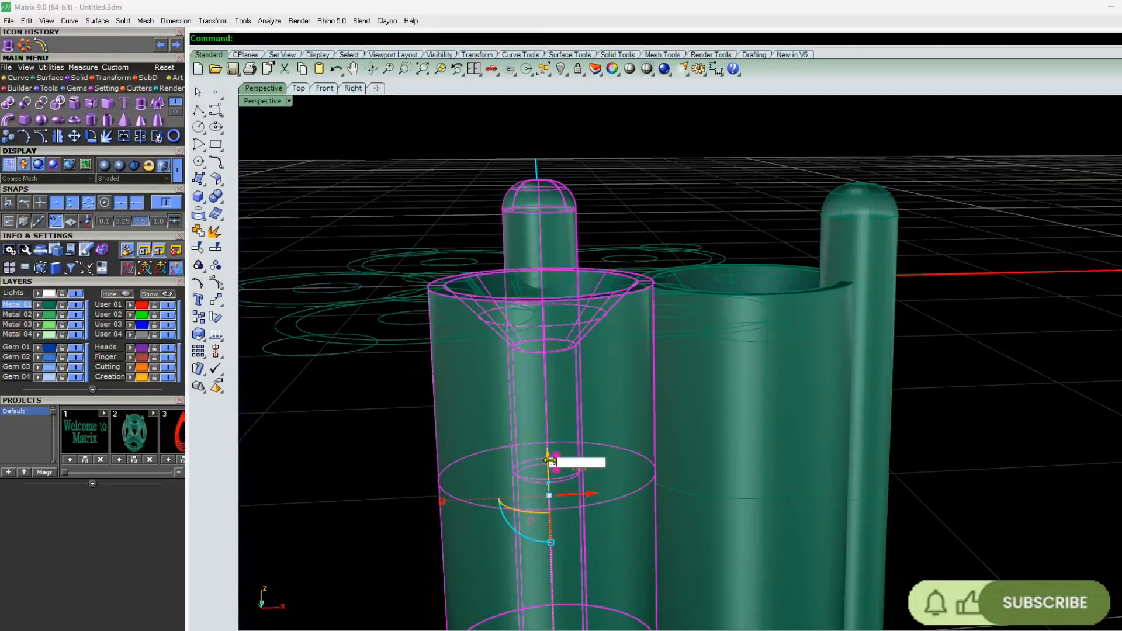
pyautogui.press('Return')
# - Polar array the raised prong around the origin to form six prongs around the central tube
pyautogui.moveTo(730, 237); pyautogui.dragTo(551, 208, button='right')
pyautogui.click(551, 209)
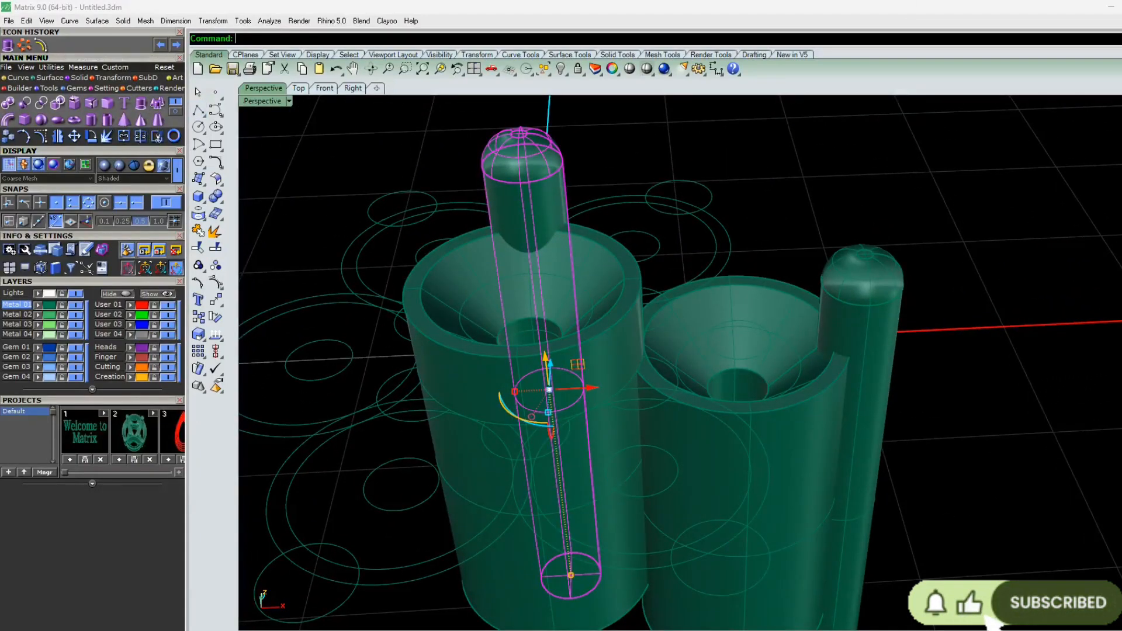
pyautogui.click(82, 32)
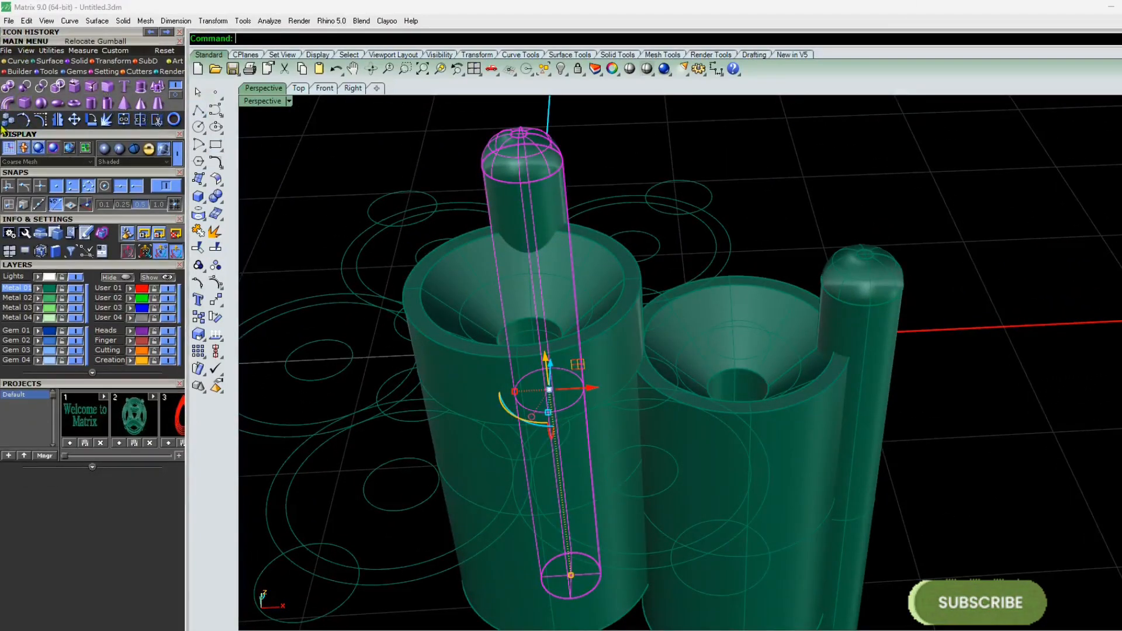
pyautogui.click(80, 34)
pyautogui.click(24, 46)
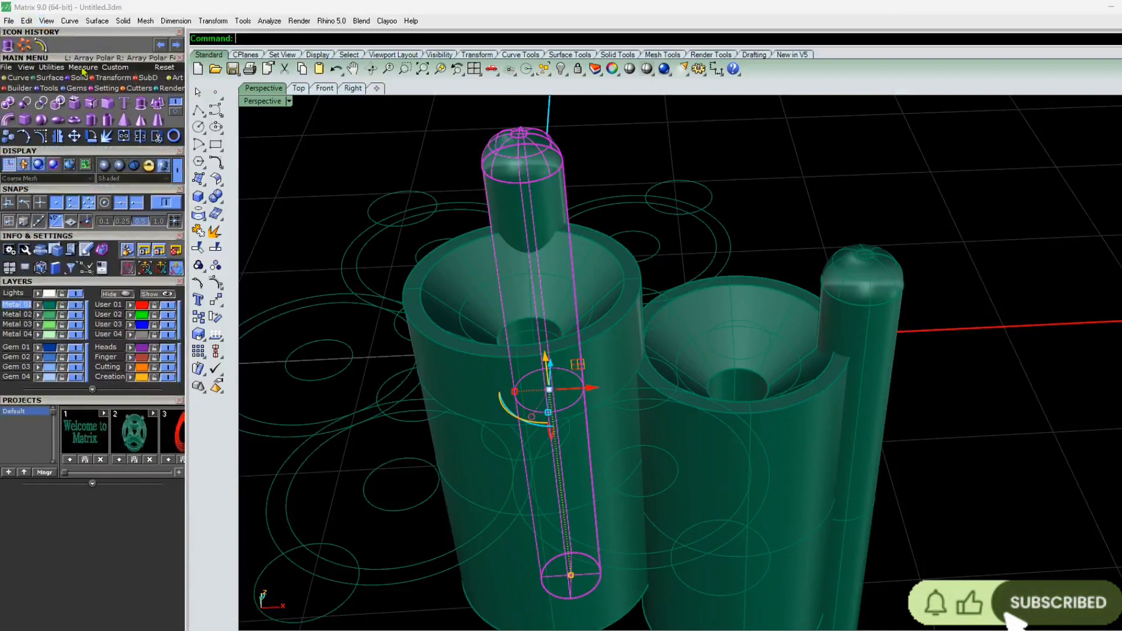
pyautogui.write('0')
pyautogui.press('Return')
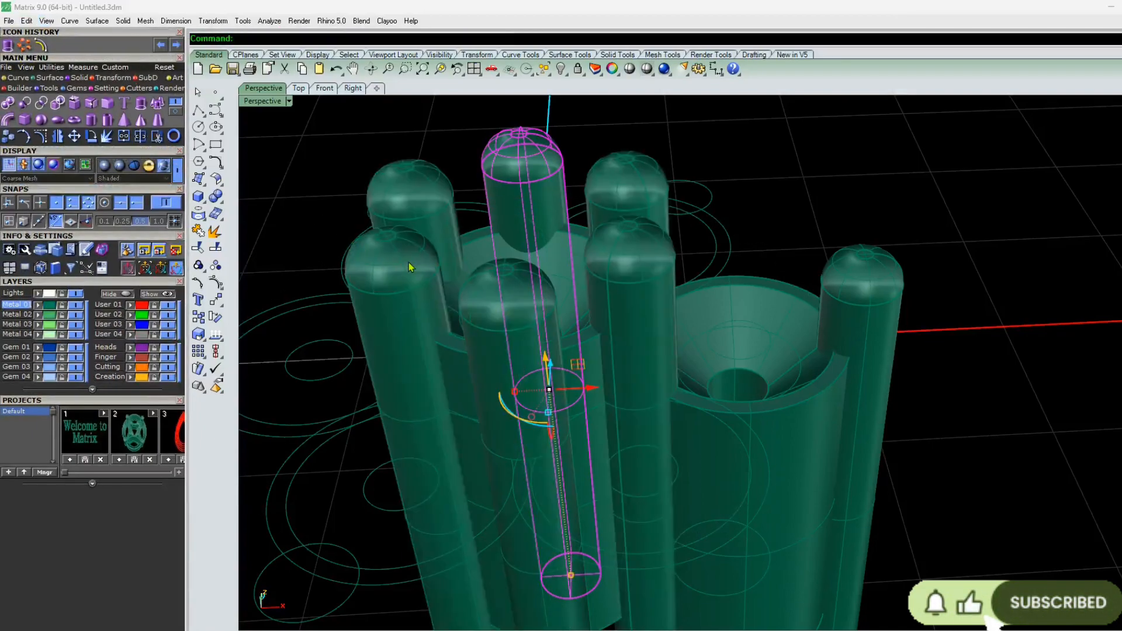
pyautogui.click(764, 200)
pyautogui.moveTo(764, 200); pyautogui.dragTo(712, 339, button='right')
pyautogui.scroll(-6, 725, 295)
pyautogui.scroll(6, 779, 322)
pyautogui.scroll(-4, 672, 485)
# - Try to tilt the prong beside the outer tube by 2 degrees and undo the rotation
pyautogui.moveTo(680, 496); pyautogui.dragTo(661, 447, button='right')
pyautogui.click(771, 329)
pyautogui.moveTo(748, 501); pyautogui.dragTo(700, 524, button='right')
pyautogui.moveTo(842, 426); pyautogui.dragTo(851, 416, button='right')
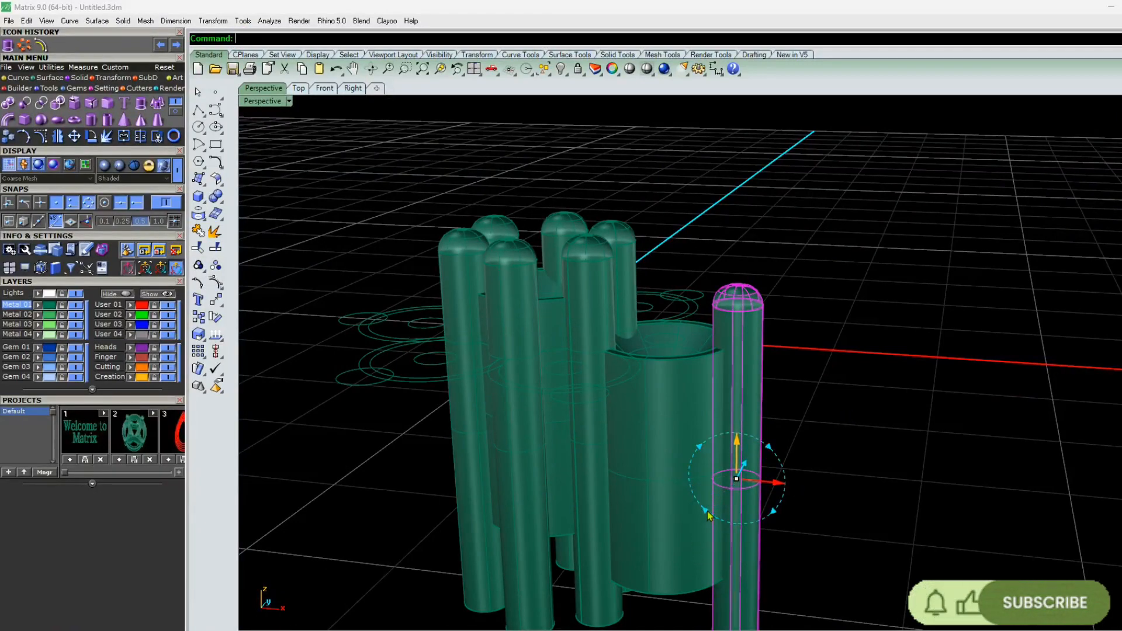
pyautogui.click(707, 511)
pyautogui.write('2')
pyautogui.press('Return')
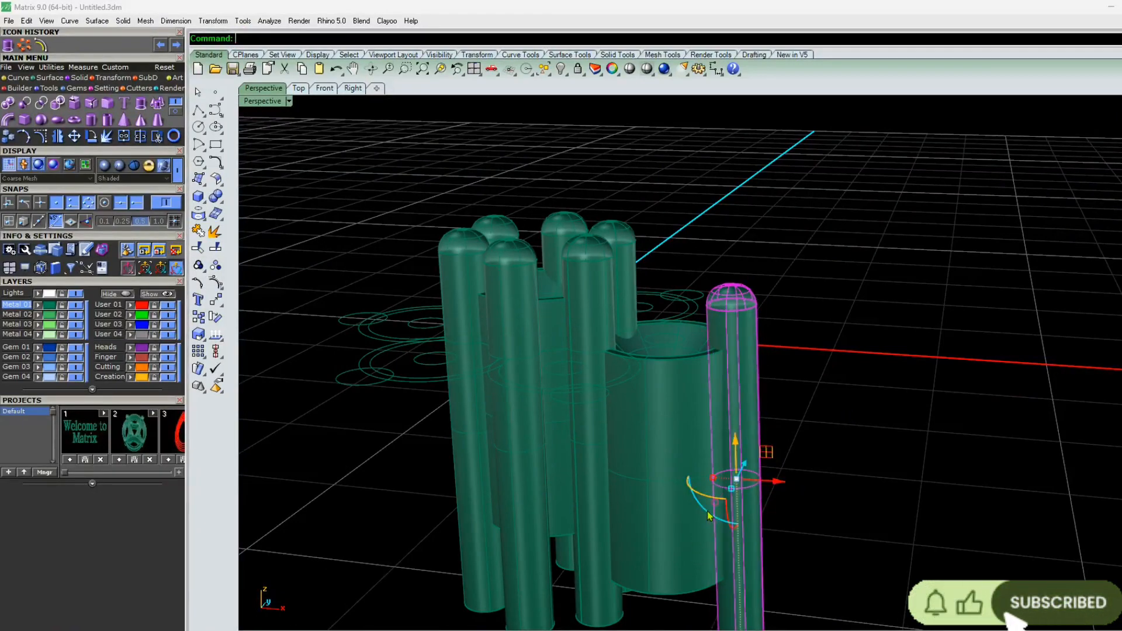
pyautogui.hotkey('ctrl', 'z')
# - Rotate the prong beside the outer tube by -2 degrees so it tilts outward at the top
pyautogui.click(707, 511)
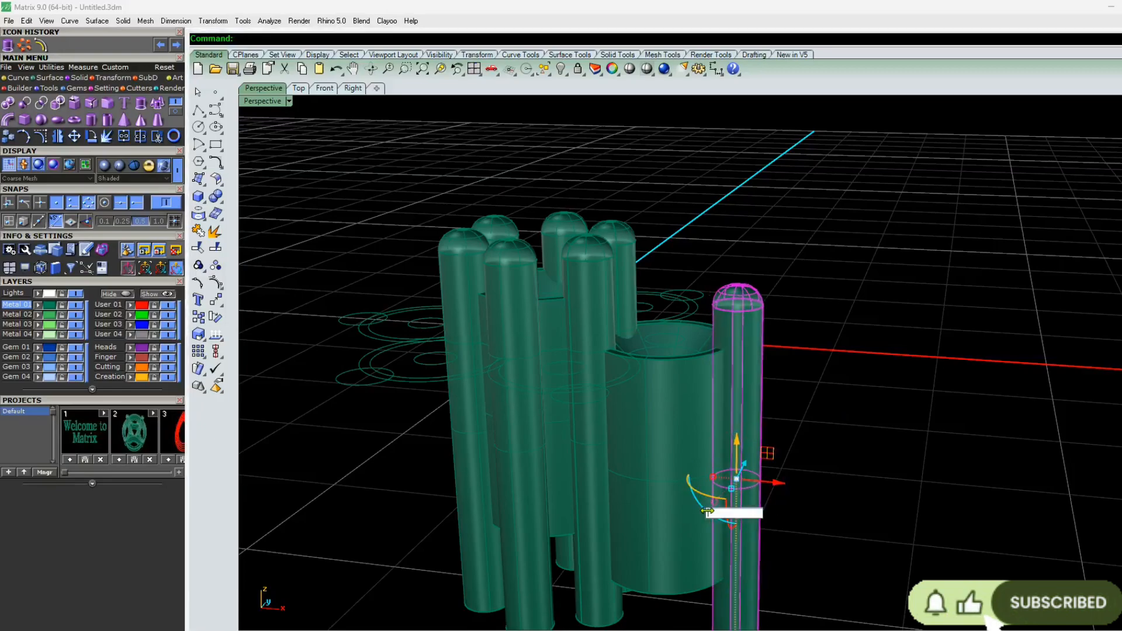
pyautogui.write('-2')
pyautogui.press('Return')
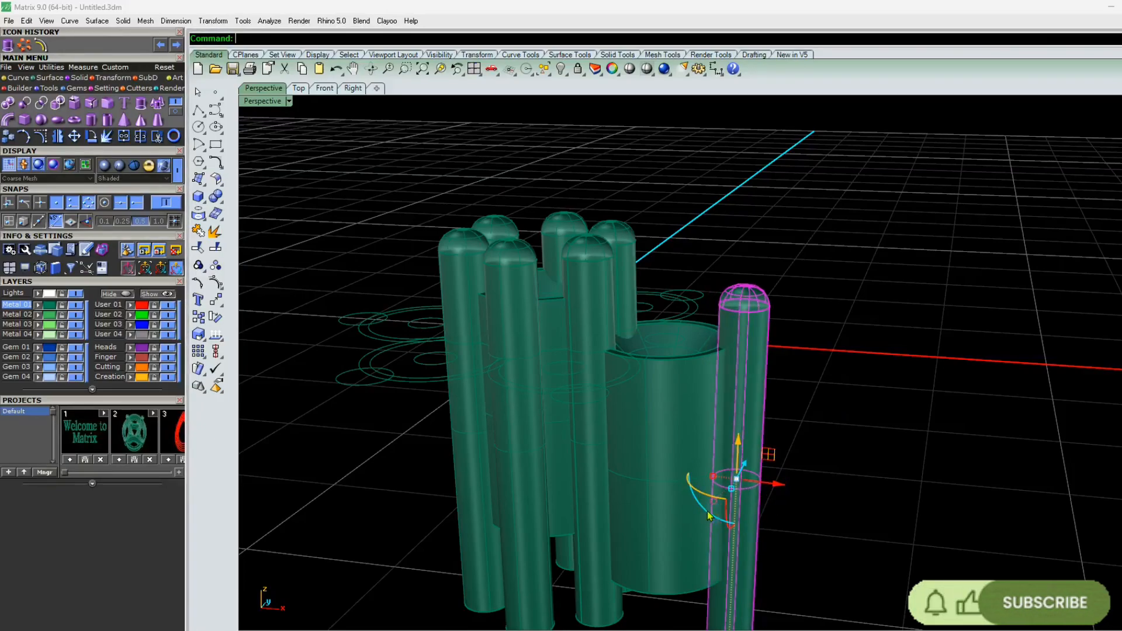
pyautogui.click(865, 375)
# - Polar array the outer tube and its tilted prong around the origin to form six of each
pyautogui.moveTo(747, 466); pyautogui.dragTo(647, 426, button='right')
pyautogui.click(649, 426)
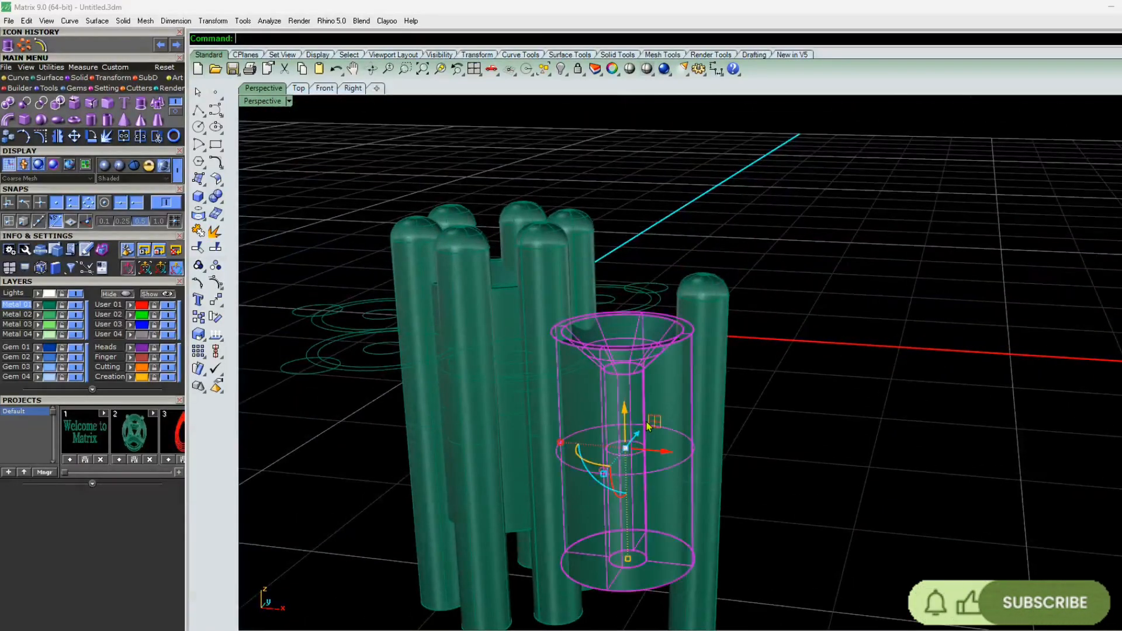
pyautogui.keyDown('shift'); pyautogui.click(720, 374); pyautogui.keyUp('shift')
pyautogui.scroll(-3, 720, 374)
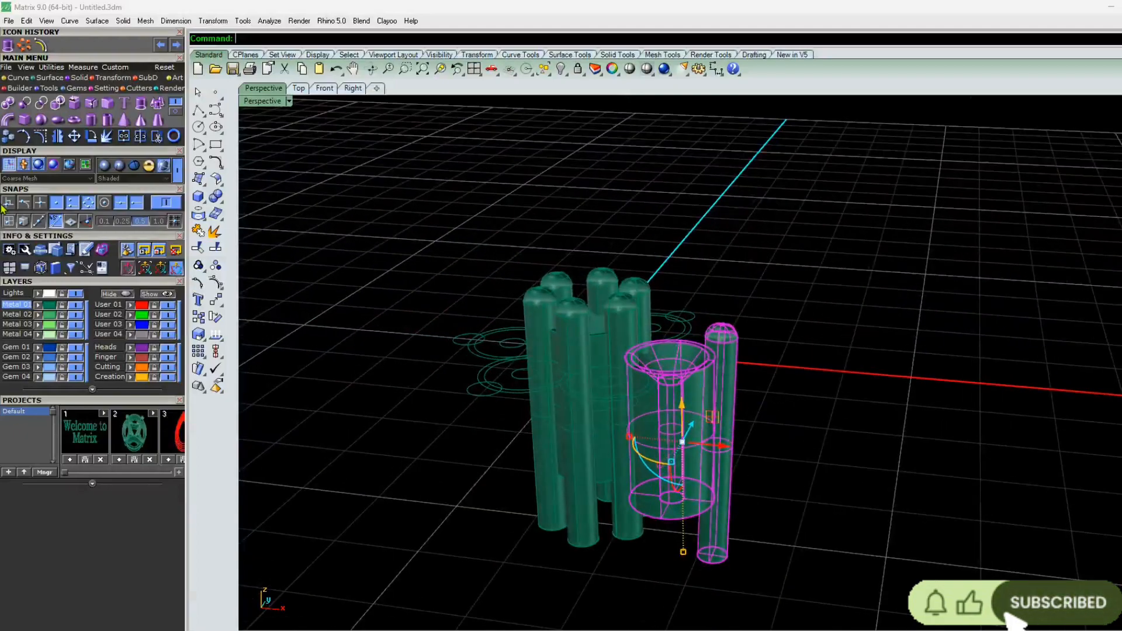
pyautogui.click(156, 136)
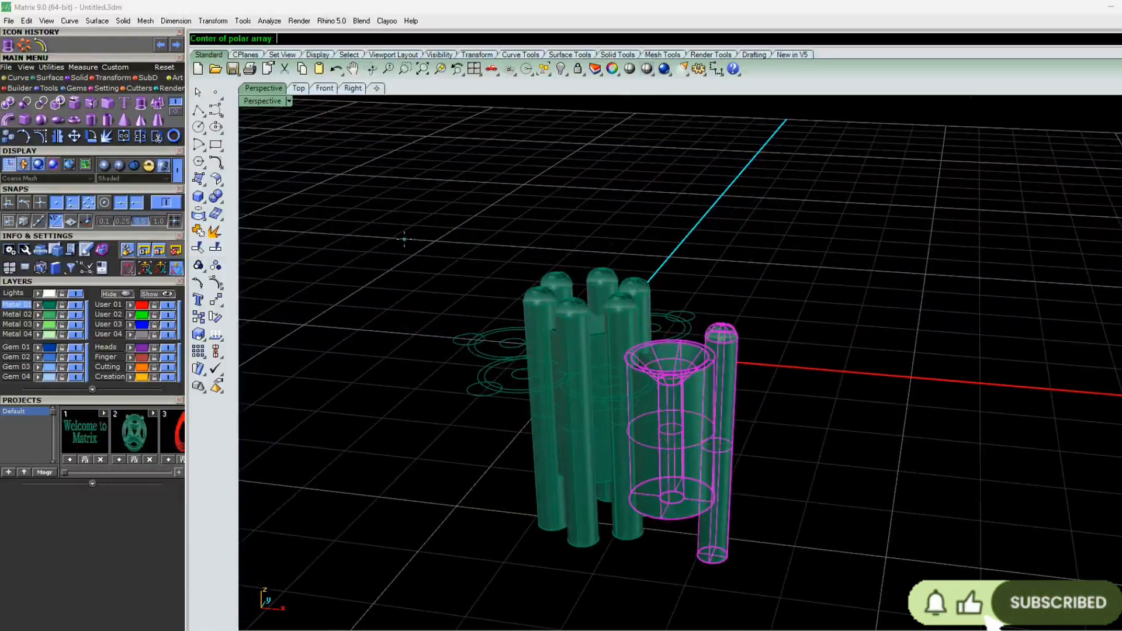
pyautogui.write('0')
pyautogui.press('Return')
pyautogui.press('Return')
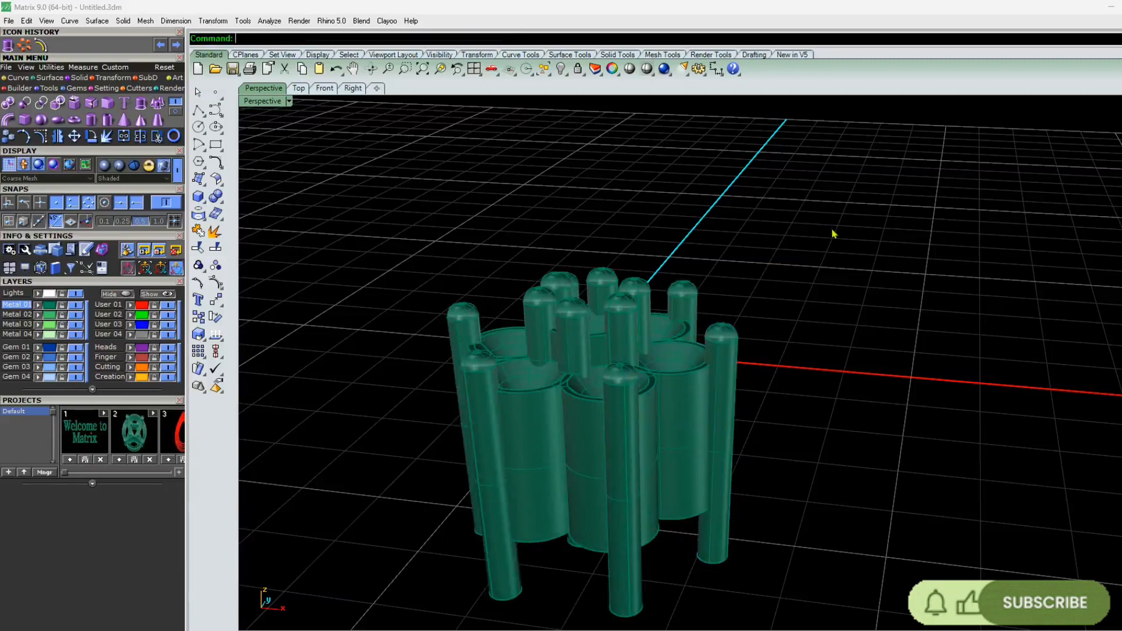
pyautogui.moveTo(834, 233); pyautogui.dragTo(578, 431, button='right')
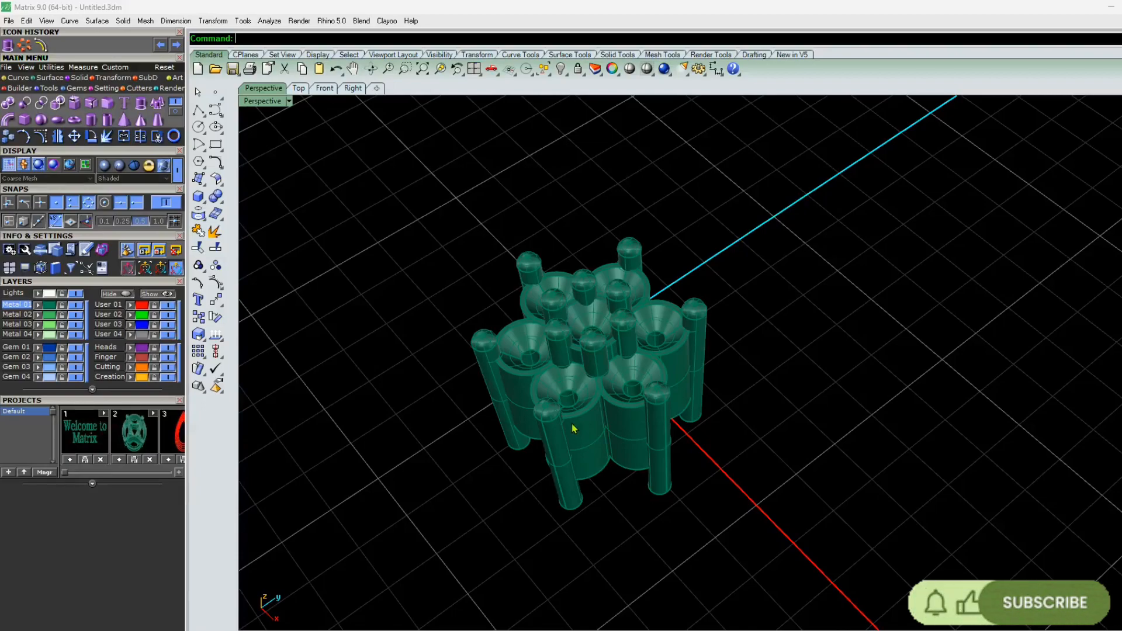
pyautogui.moveTo(633, 480); pyautogui.dragTo(508, 371, button='right')
pyautogui.scroll(4, 508, 363)
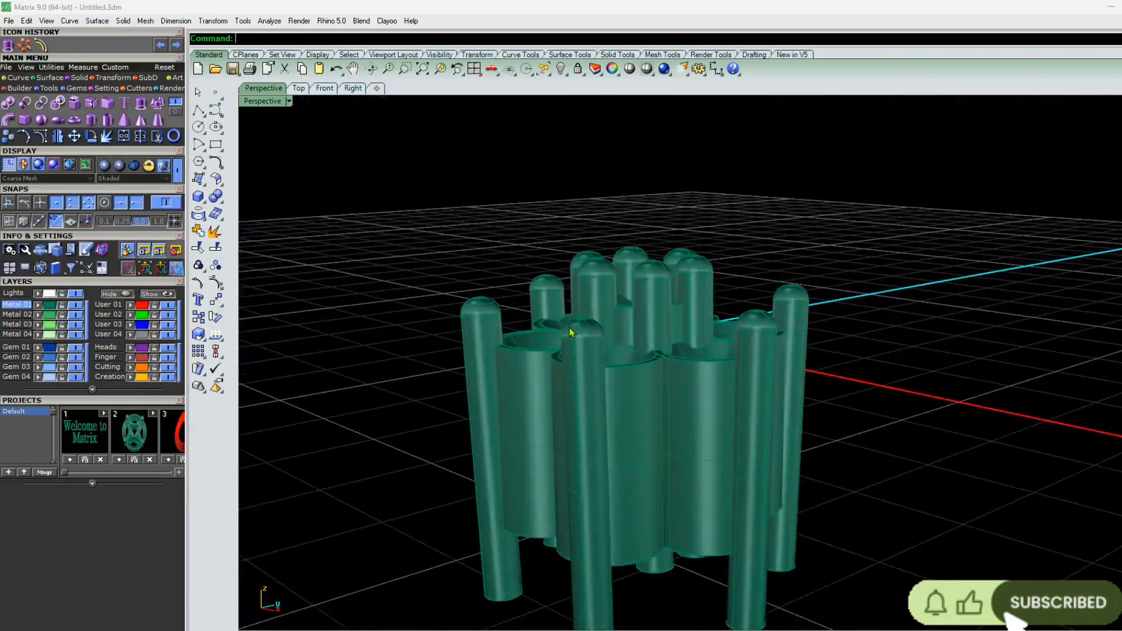
pyautogui.moveTo(569, 327); pyautogui.dragTo(570, 371, button='right')
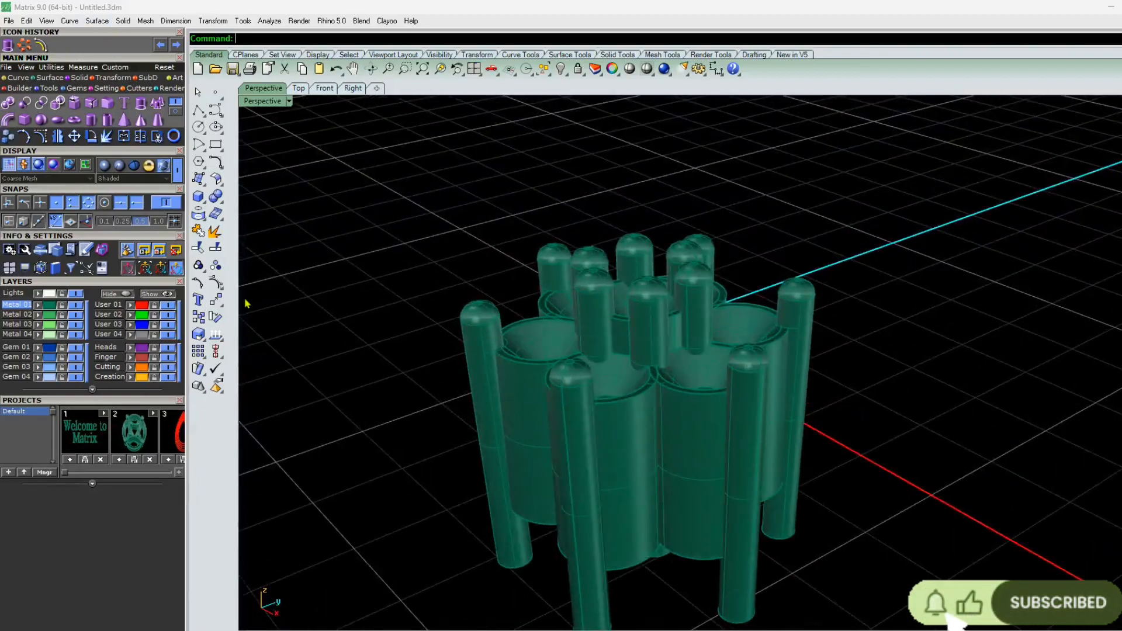
# - Extract copies of the outer wall surfaces of the six outer tubes and assign them to the User 03 layer
pyautogui.click(92, 105)
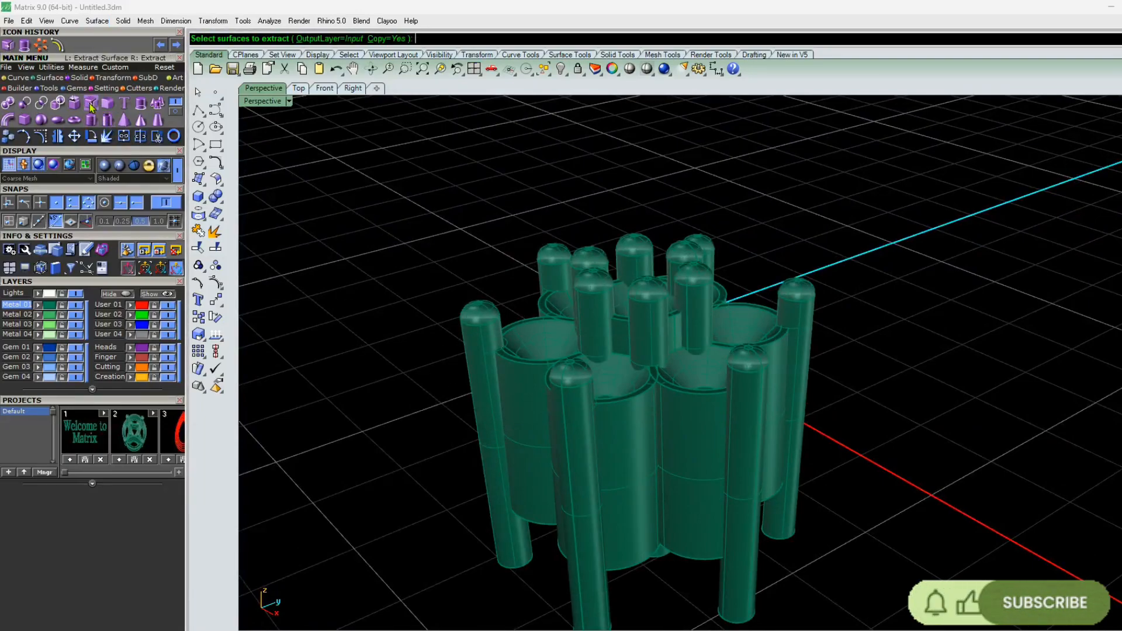
pyautogui.click(513, 416)
pyautogui.moveTo(542, 431); pyautogui.dragTo(753, 350, button='right')
pyautogui.scroll(-5, 633, 364)
pyautogui.scroll(6, 670, 383)
pyautogui.click(666, 377)
pyautogui.click(674, 335)
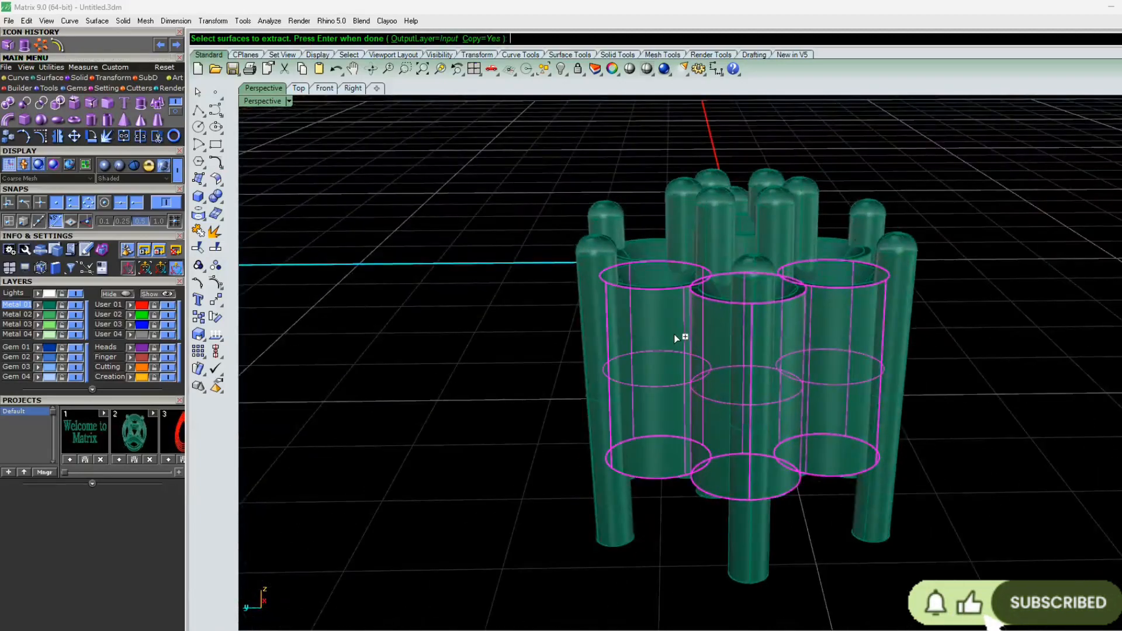
pyautogui.moveTo(675, 336); pyautogui.dragTo(751, 354, button='right')
pyautogui.click(628, 361)
pyautogui.moveTo(544, 370); pyautogui.dragTo(648, 373, button='right')
pyautogui.click(609, 353)
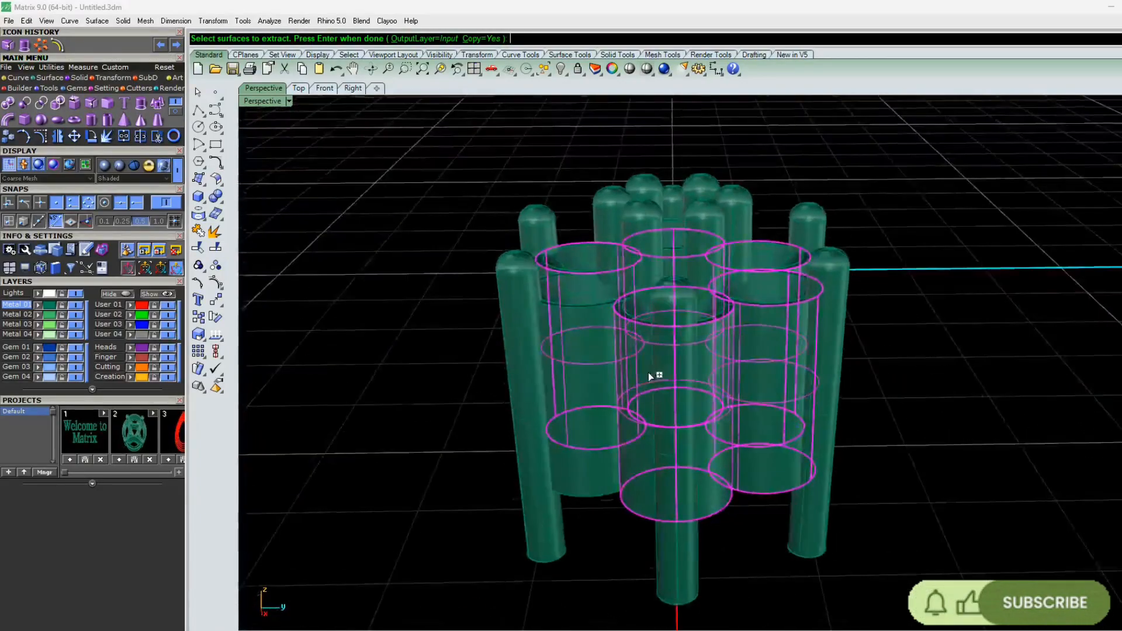
pyautogui.click(580, 346)
pyautogui.rightClick(657, 440)
pyautogui.scroll(-6, 657, 441)
pyautogui.moveTo(657, 441); pyautogui.dragTo(490, 453, button='right')
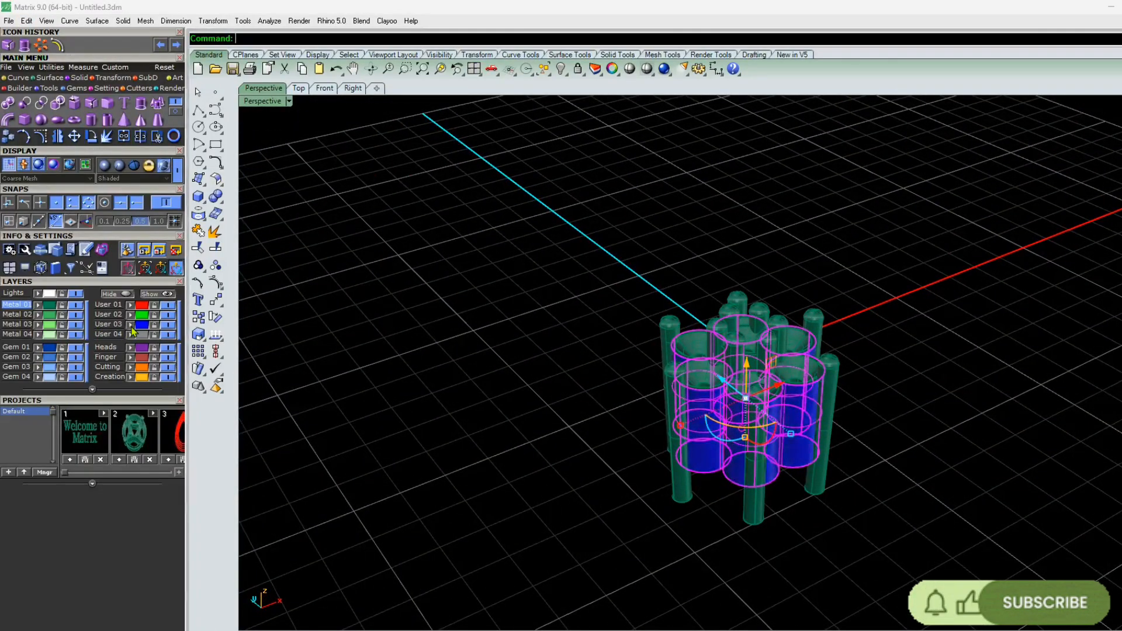
# - Make Metal 02 the current layer and hide the Metal 01 layer, with the top view shaded
pyautogui.click(264, 381)
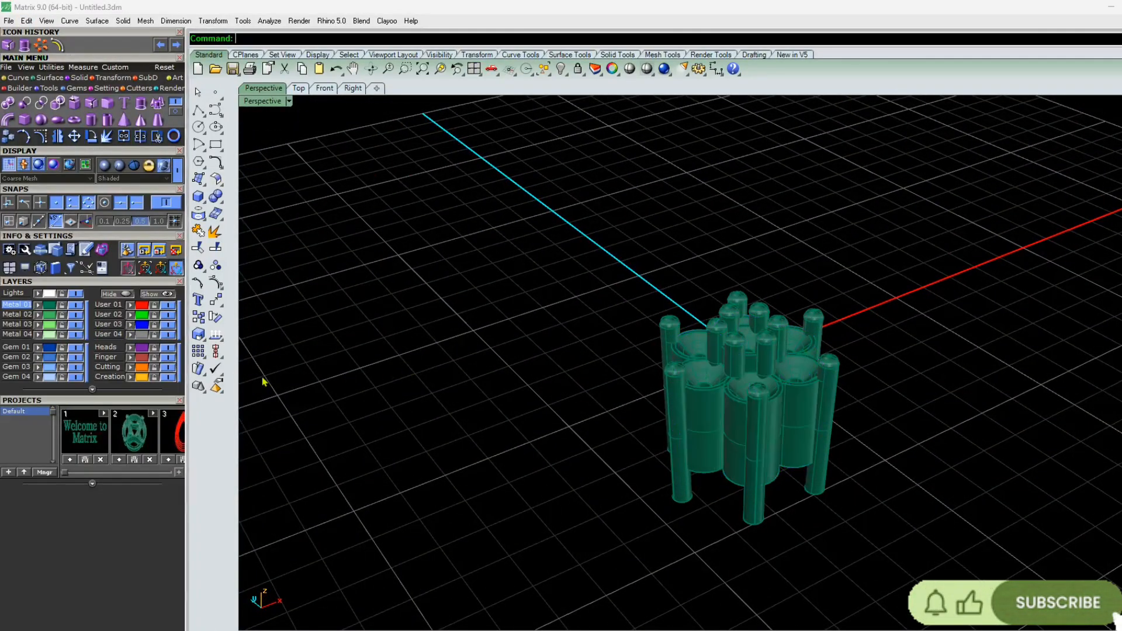
pyautogui.click(298, 88)
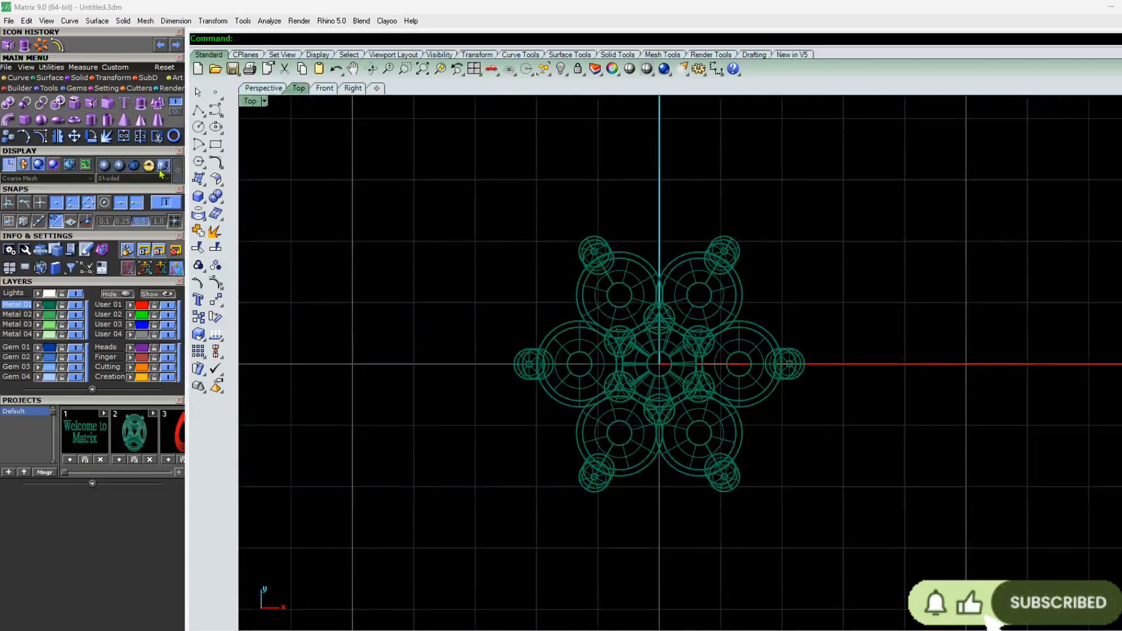
pyautogui.click(149, 167)
pyautogui.click(80, 312)
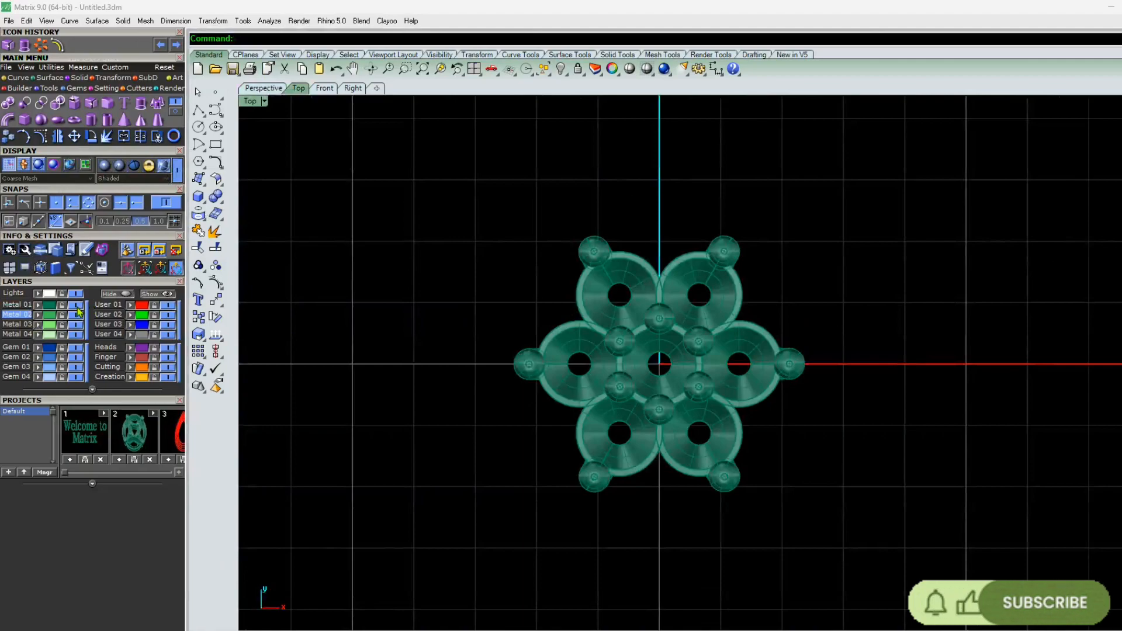
pyautogui.click(76, 304)
# - Try to move the six outer tube wall surfaces away from the origin along the X axis and undo the move
pyautogui.moveTo(892, 198); pyautogui.dragTo(463, 537)
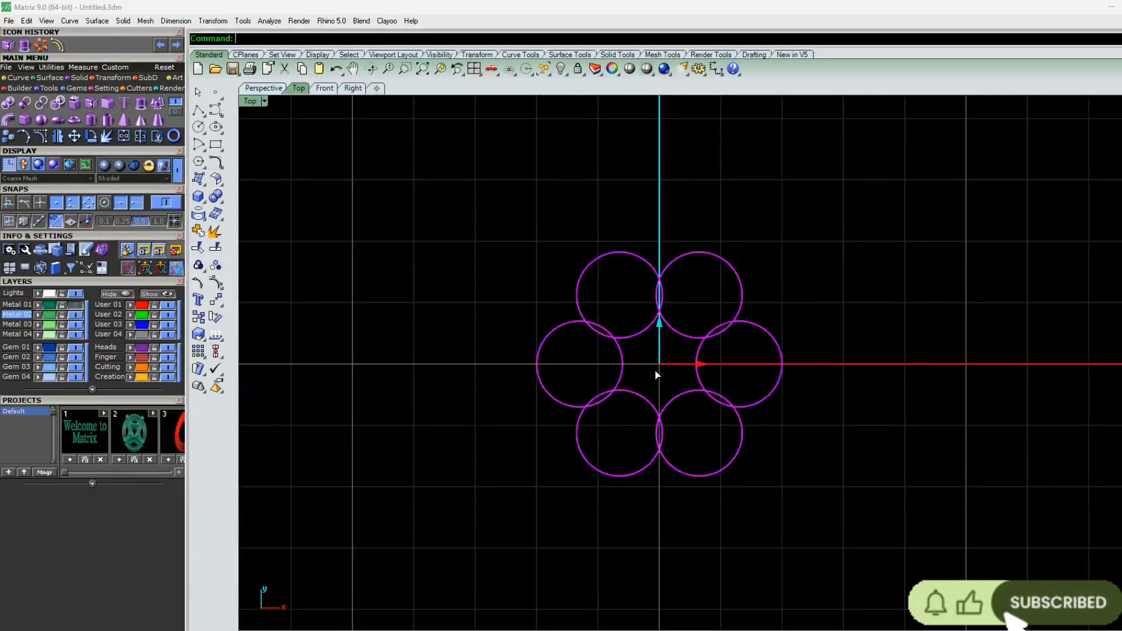
pyautogui.moveTo(701, 364); pyautogui.dragTo(396, 394)
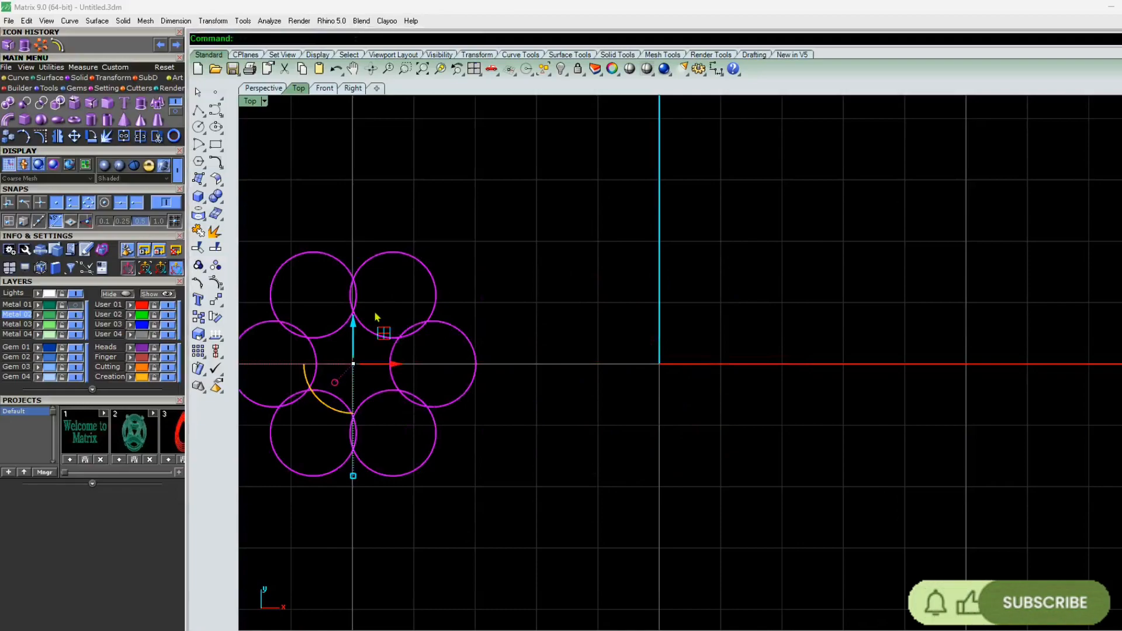
pyautogui.hotkey('ctrl', 'z')
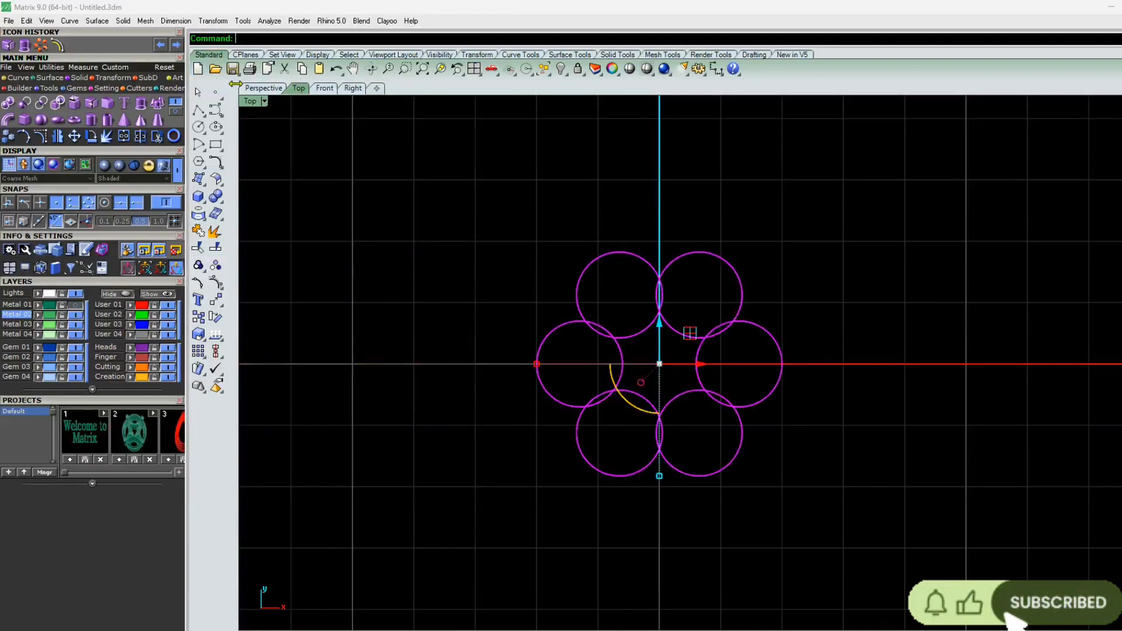
# - Hide the construction grid in the perspective view and show that view maximized
pyautogui.click(263, 87)
pyautogui.click(568, 450)
pyautogui.moveTo(568, 454); pyautogui.dragTo(513, 432, button='right')
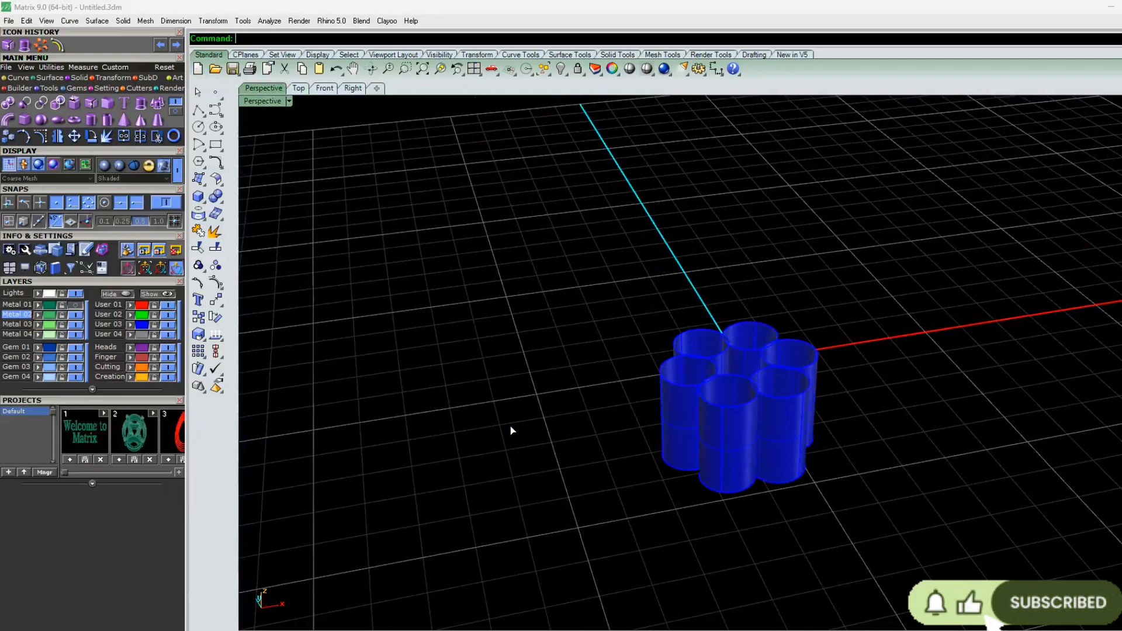
pyautogui.press('F7')
pyautogui.scroll(-3, 561, 446)
pyautogui.scroll(5, 658, 431)
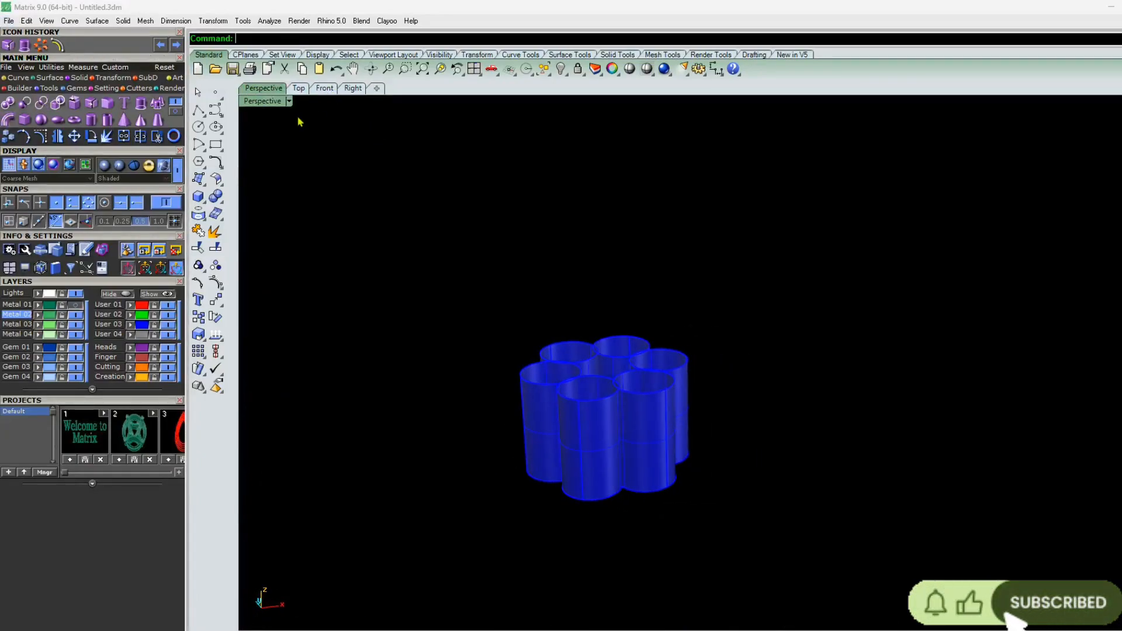
pyautogui.click(473, 69)
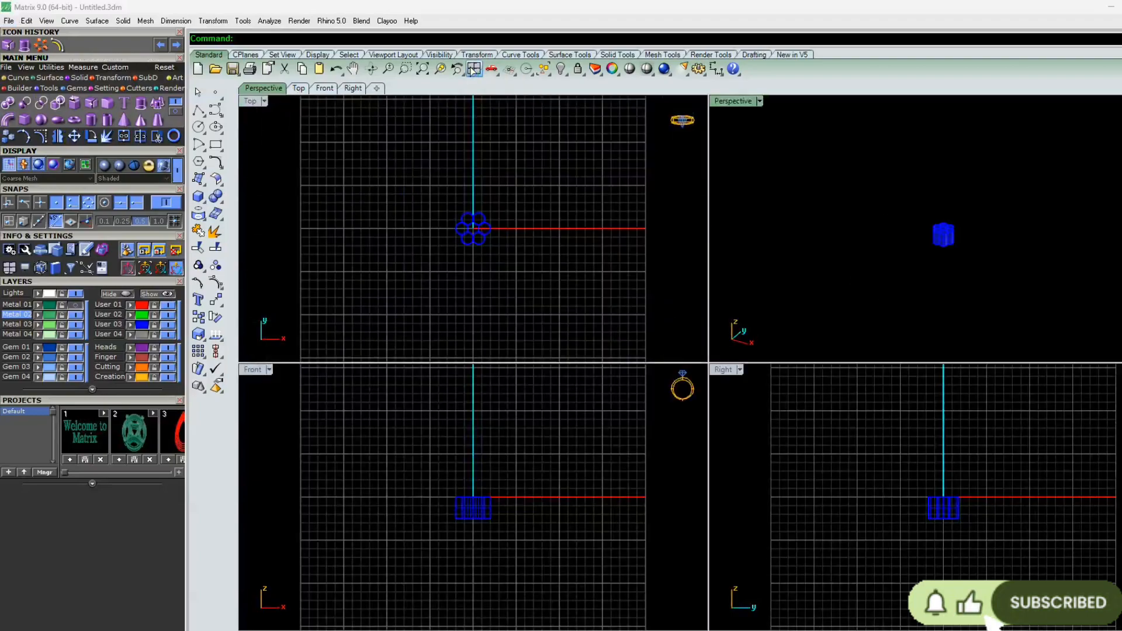
pyautogui.doubleClick(733, 100)
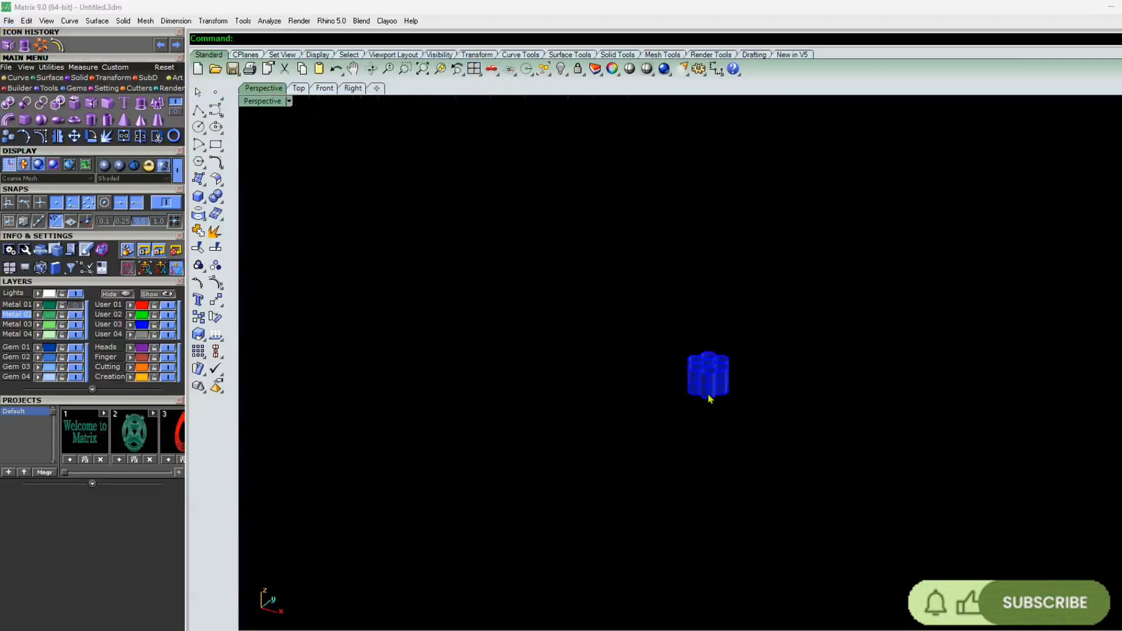
# - Try to fillet the outward sides of two neighbouring tube walls with FilletSrf at radius 0.200 and undo the fillet
pyautogui.scroll(5, 709, 396)
pyautogui.scroll(4, 695, 350)
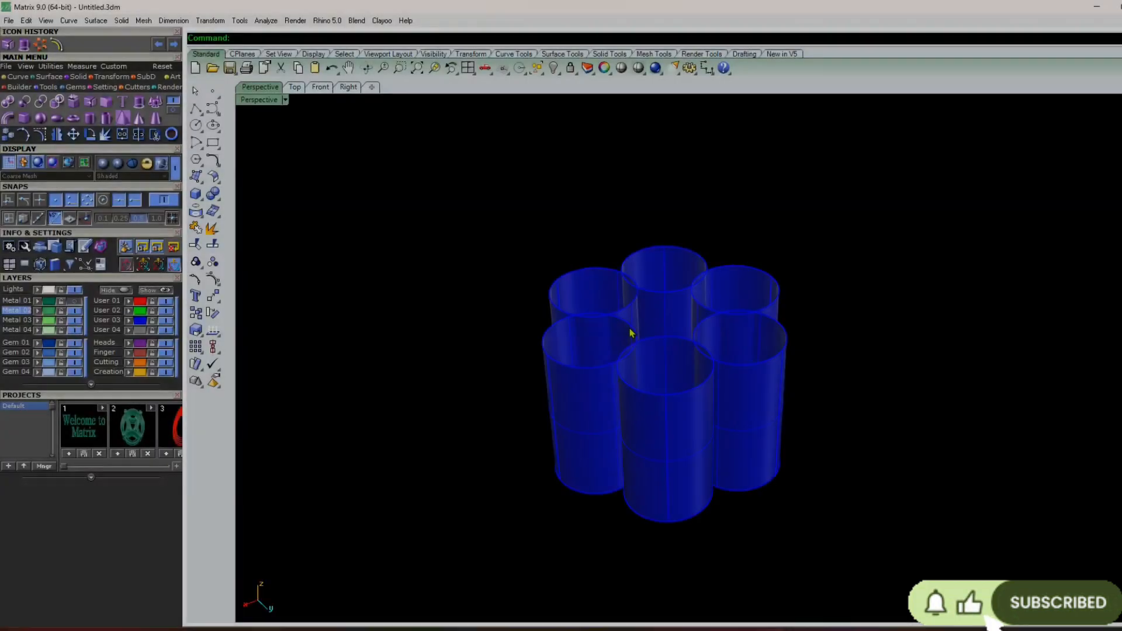
pyautogui.scroll(6, 629, 333)
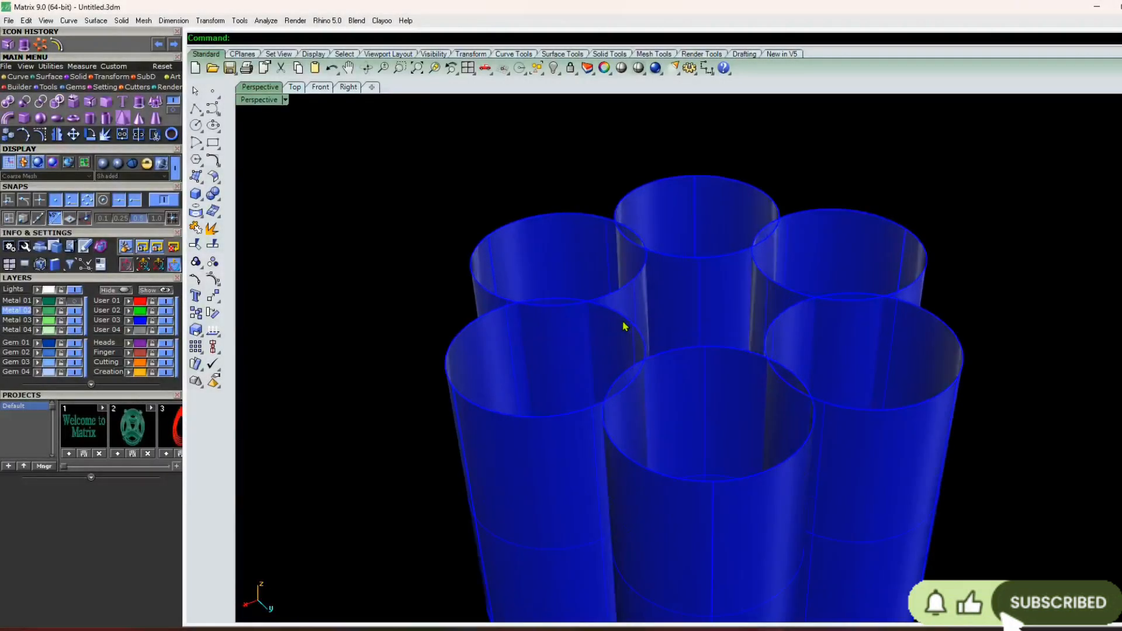
pyautogui.scroll(-8, 605, 327)
pyautogui.scroll(6, 613, 374)
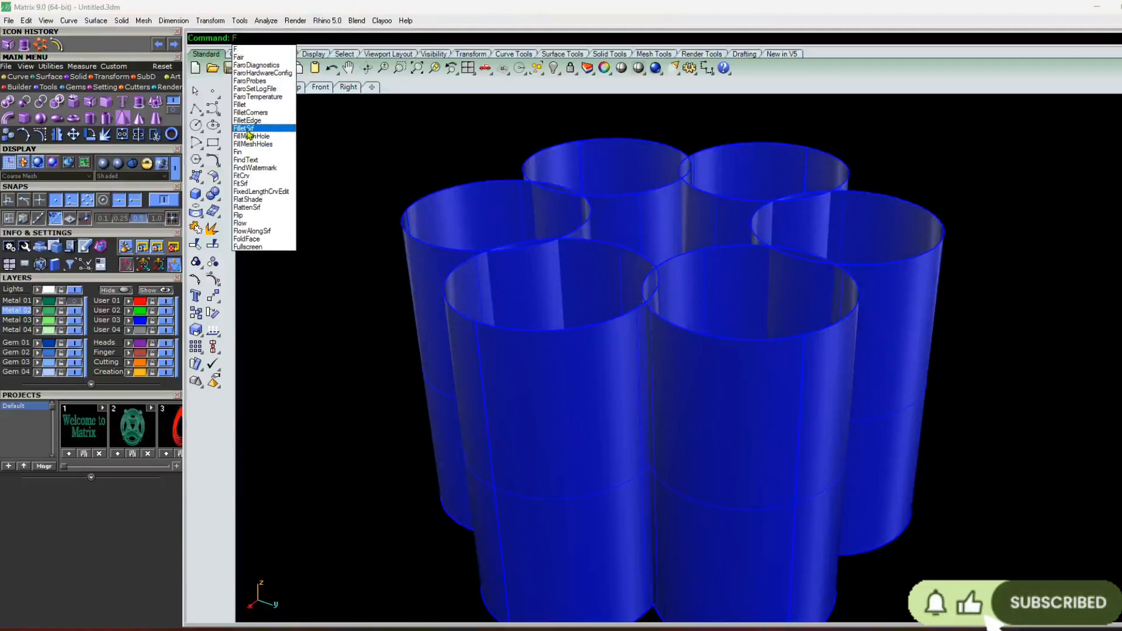
pyautogui.click(245, 128)
pyautogui.scroll(-5, 618, 252)
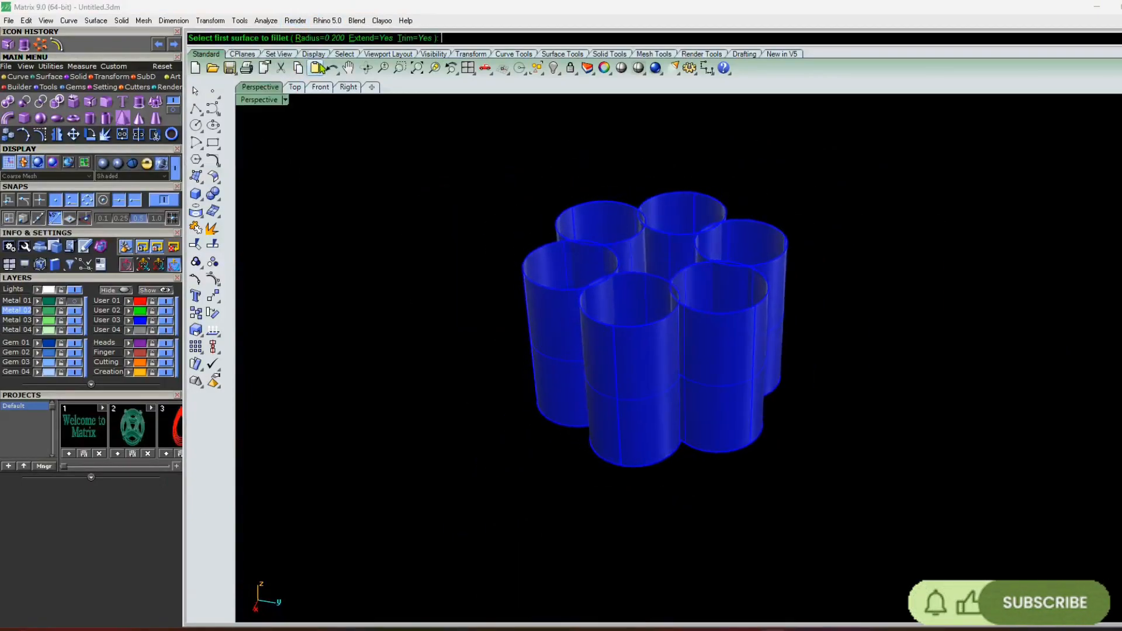
pyautogui.click(619, 372)
pyautogui.click(744, 368)
pyautogui.moveTo(744, 368); pyautogui.dragTo(654, 388, button='right')
pyautogui.scroll(5, 560, 347)
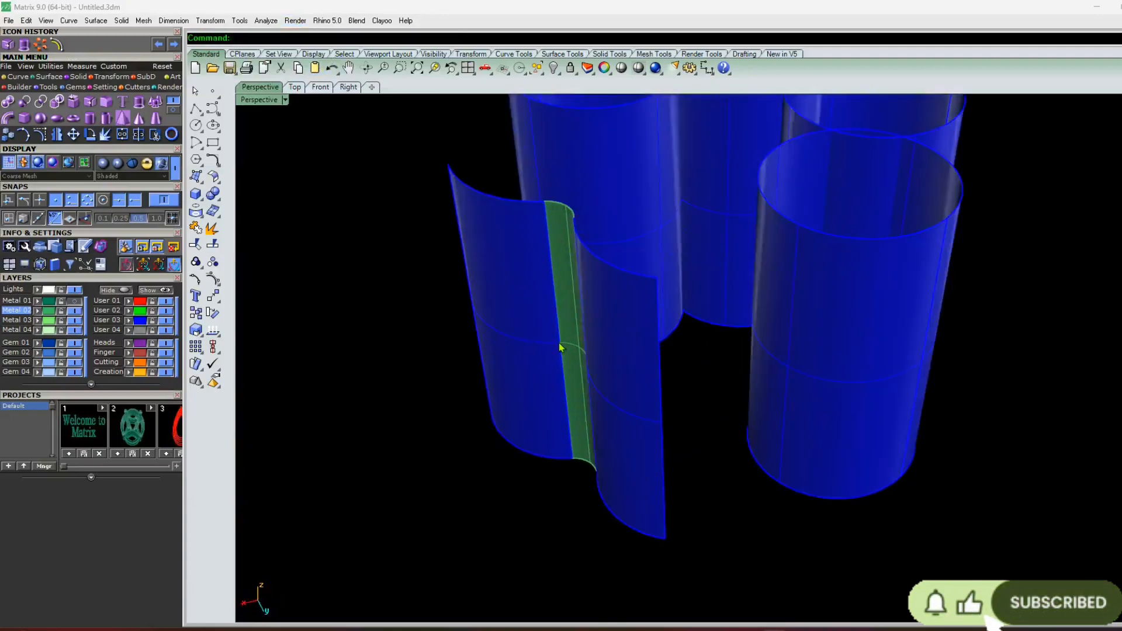
pyautogui.moveTo(555, 354); pyautogui.dragTo(626, 353, button='right')
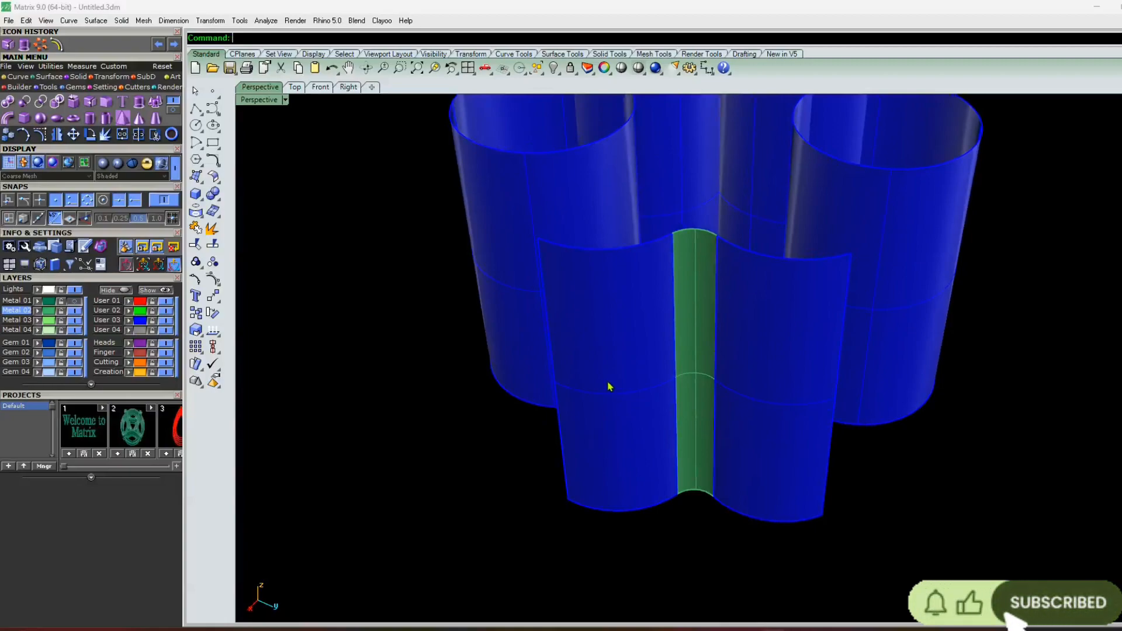
pyautogui.scroll(-5, 690, 502)
pyautogui.hotkey('ctrl', 'z')
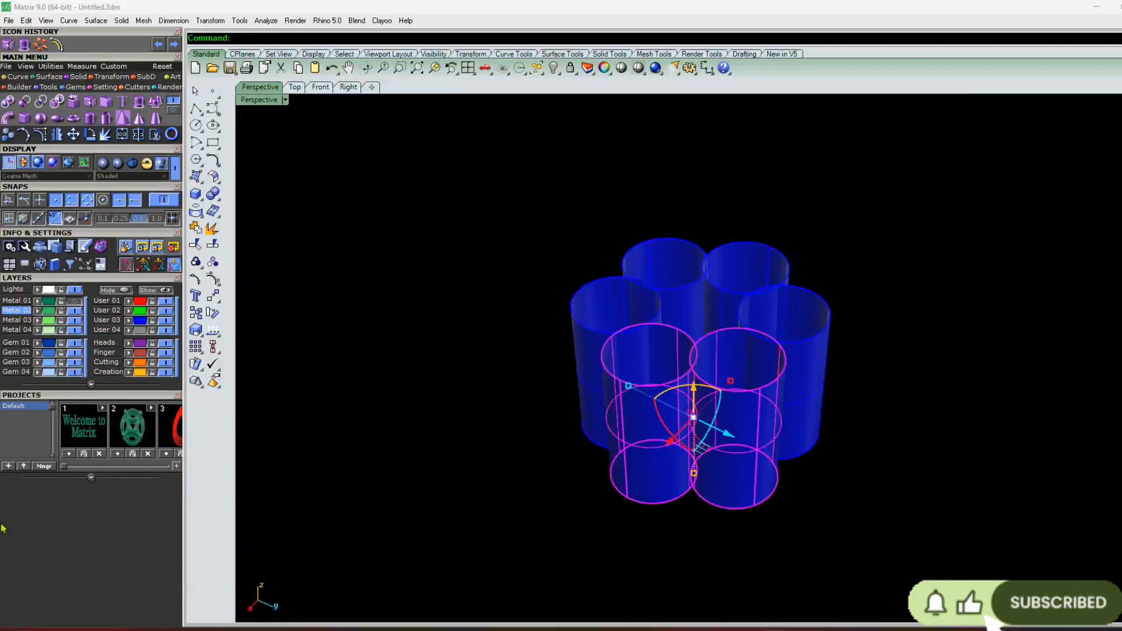
pyautogui.press('Escape')
# - Fillet the inward-facing sides of two neighbouring tube walls with FilletSrf at radius 0.200, with extending and trimming on
pyautogui.scroll(-3, 491, 366)
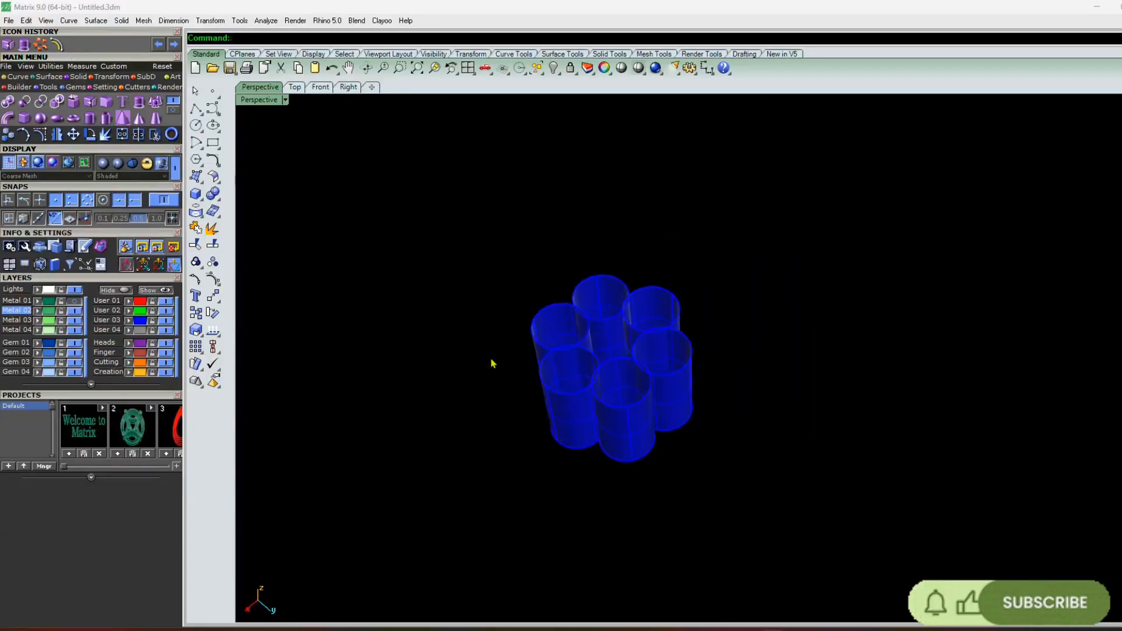
pyautogui.scroll(6, 602, 368)
pyautogui.scroll(3, 597, 345)
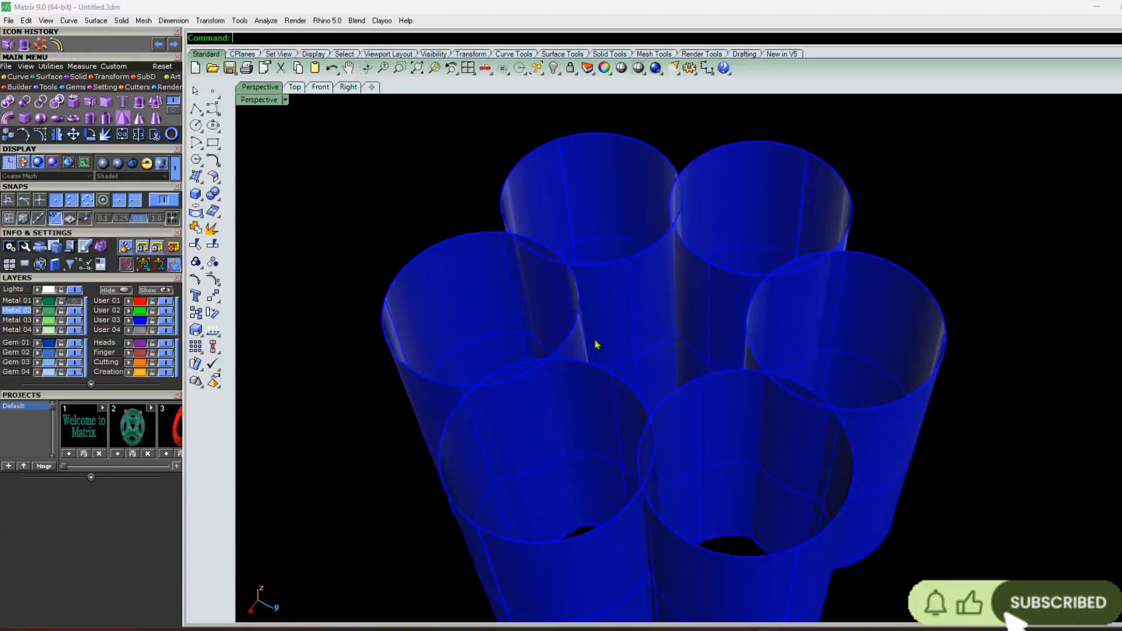
pyautogui.rightClick(606, 336)
pyautogui.click(639, 316)
pyautogui.click(729, 314)
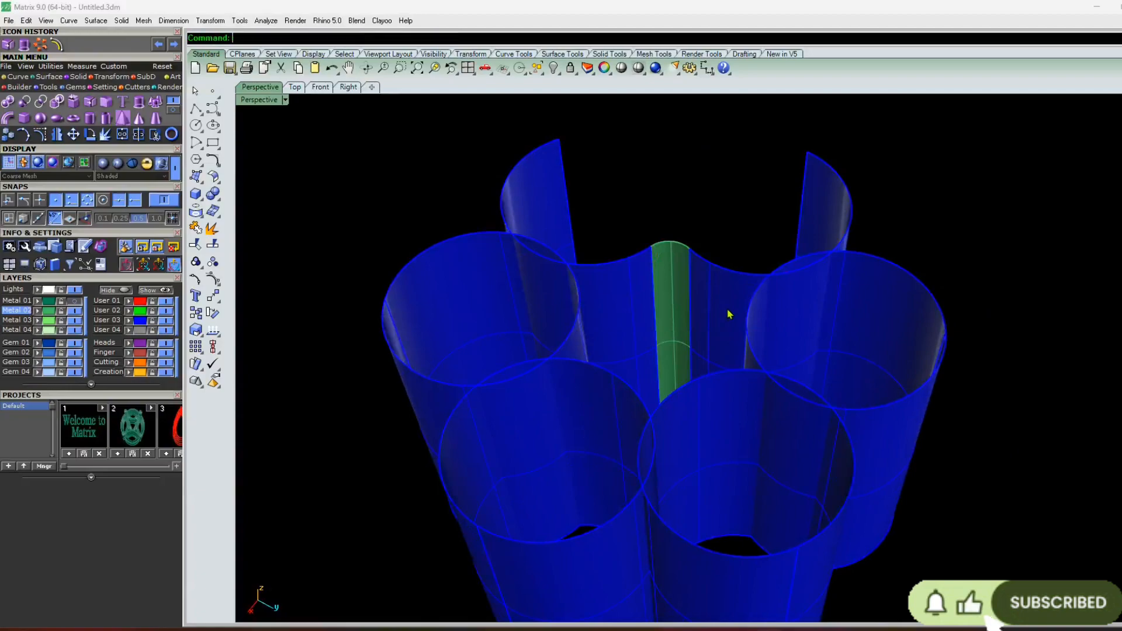
pyautogui.moveTo(667, 358); pyautogui.dragTo(578, 309, button='right')
pyautogui.scroll(-3, 553, 293)
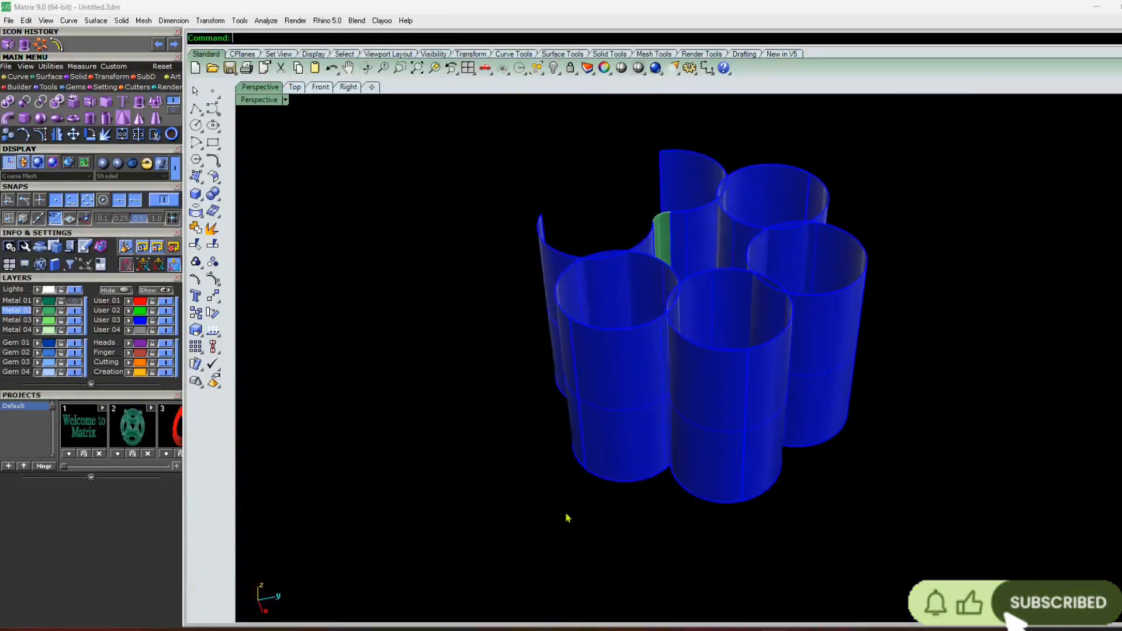
# - Try to fillet two neighbouring tube walls opposite the filleted pair at radius 0.200 and undo the fillet
pyautogui.rightClick(566, 518)
pyautogui.click(817, 414)
pyautogui.click(751, 431)
pyautogui.moveTo(797, 426); pyautogui.dragTo(682, 479, button='right')
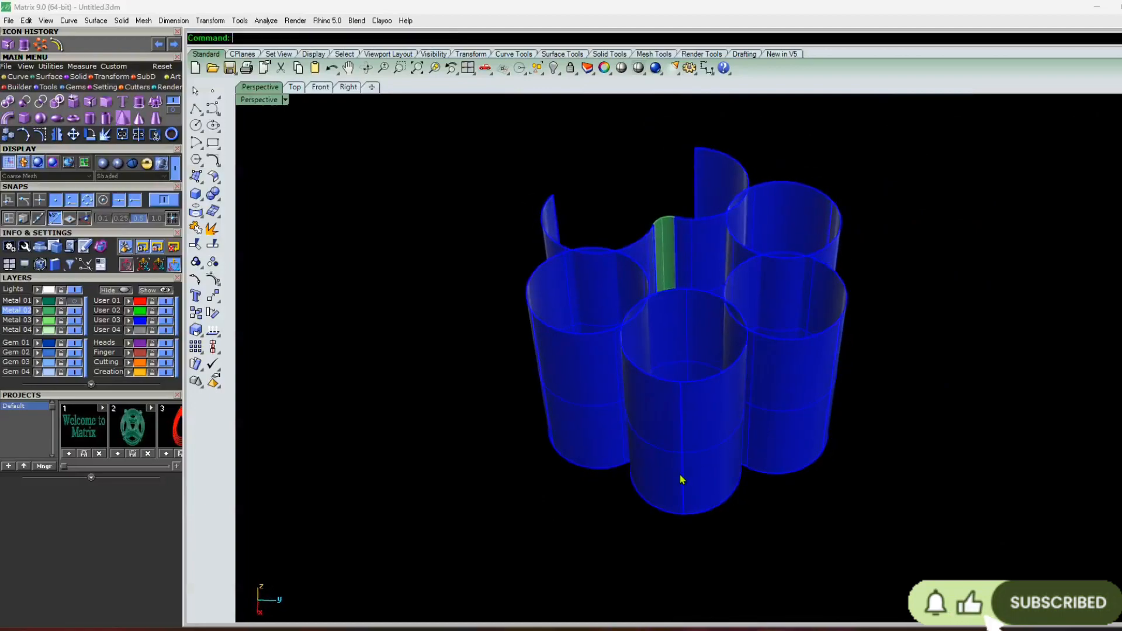
pyautogui.rightClick(681, 479)
pyautogui.click(704, 405)
pyautogui.click(819, 393)
pyautogui.moveTo(819, 392); pyautogui.dragTo(646, 466, button='right')
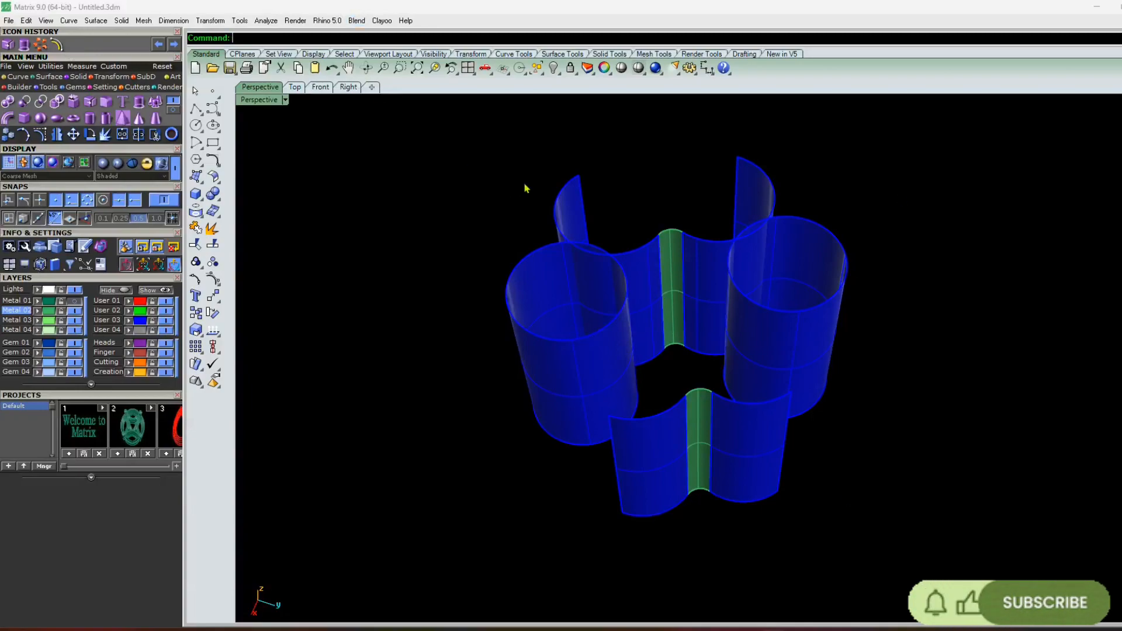
pyautogui.hotkey('ctrl', 'z')
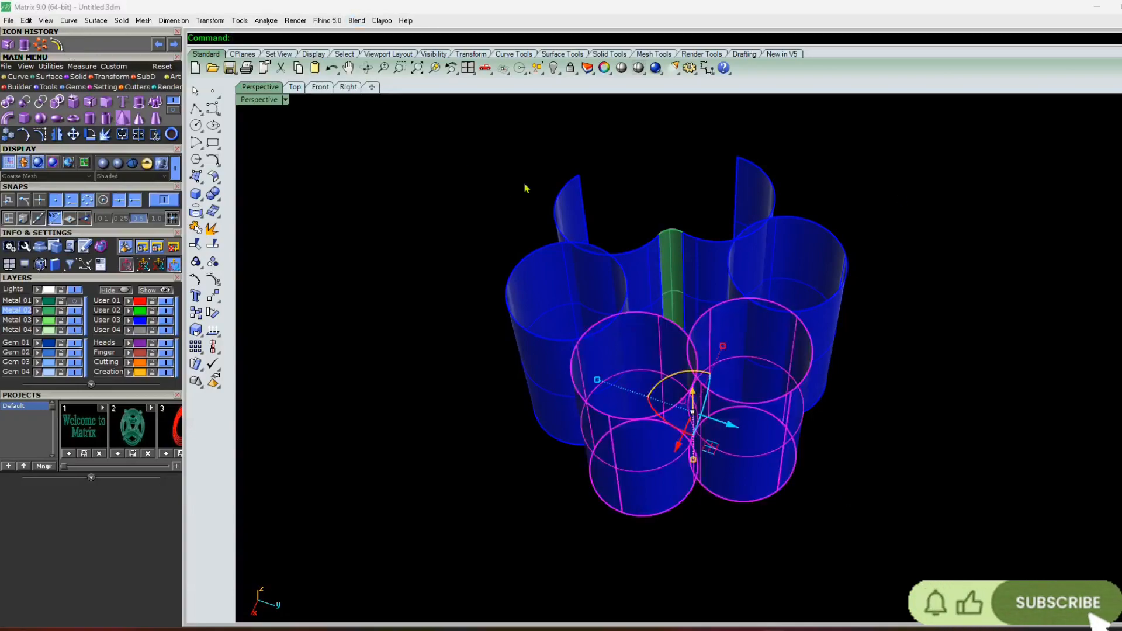
pyautogui.click(905, 283)
# - Try to fillet the already filleted wall to its other neighbouring tube wall at radius 0.200 and undo the fillet
pyautogui.moveTo(905, 283); pyautogui.dragTo(672, 325, button='right')
pyautogui.scroll(5, 667, 298)
pyautogui.rightClick(672, 325)
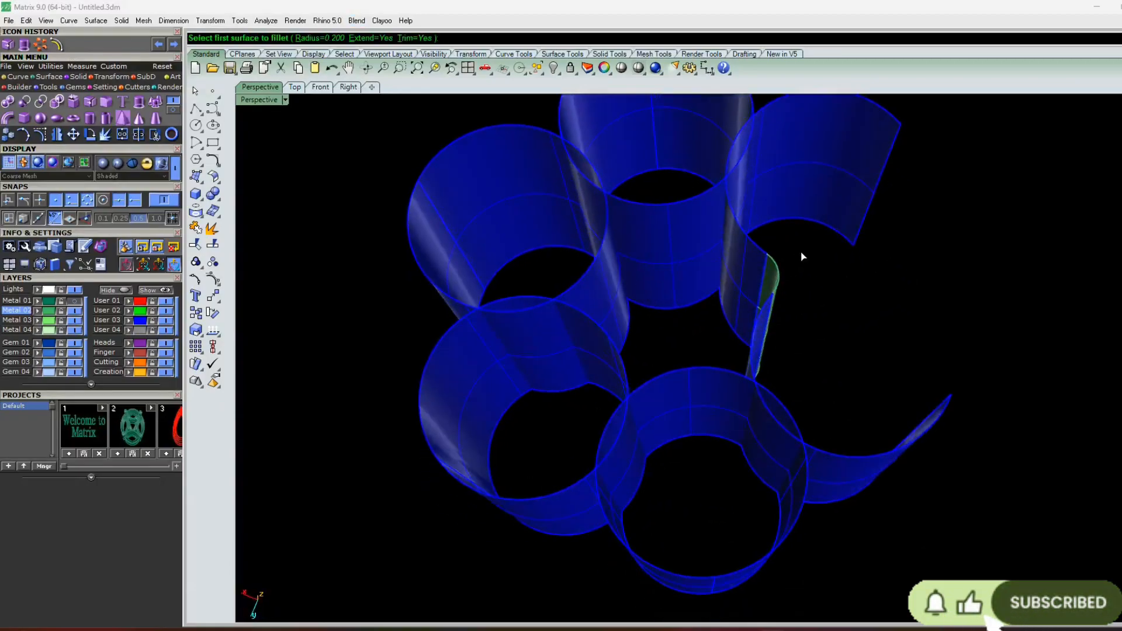
pyautogui.moveTo(333, 476); pyautogui.dragTo(546, 401, button='right')
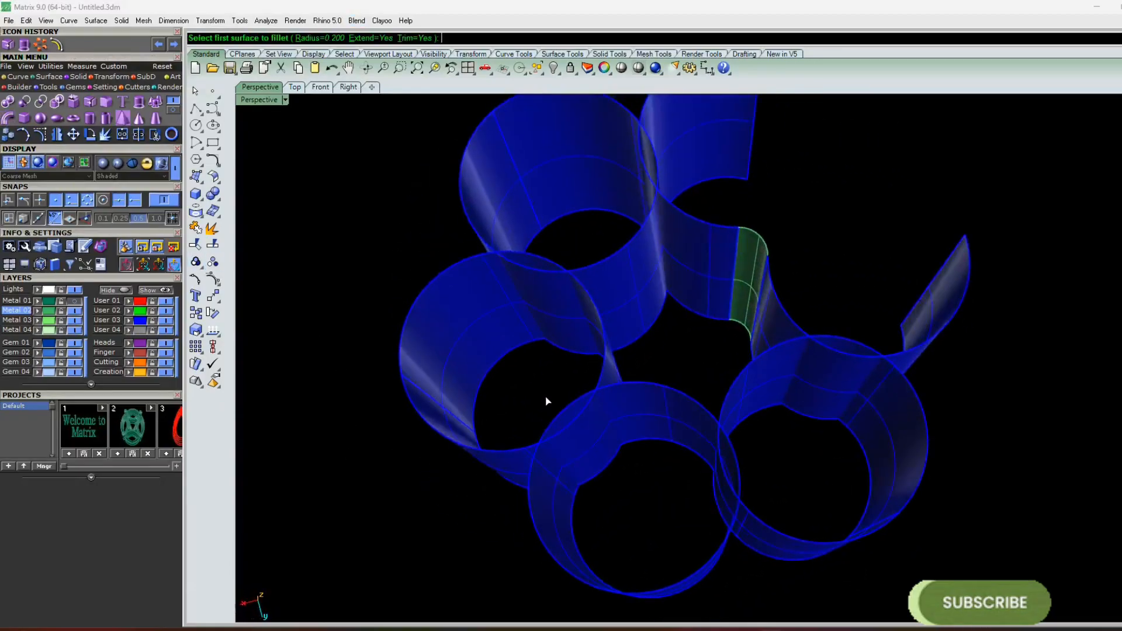
pyautogui.click(633, 293)
pyautogui.click(687, 247)
pyautogui.scroll(-5, 699, 298)
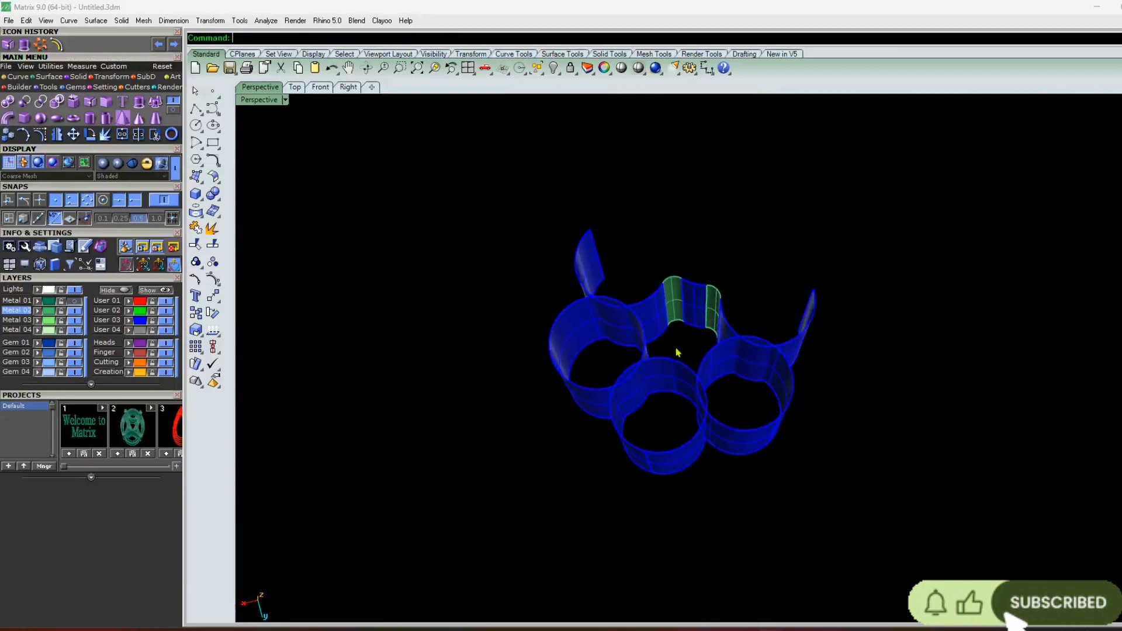
pyautogui.moveTo(699, 298)
pyautogui.mouseDown(button='right')
pyautogui.moveTo(556, 318)
pyautogui.moveTo(708, 314)
pyautogui.mouseUp(button='right')
pyautogui.scroll(3, 614, 276)
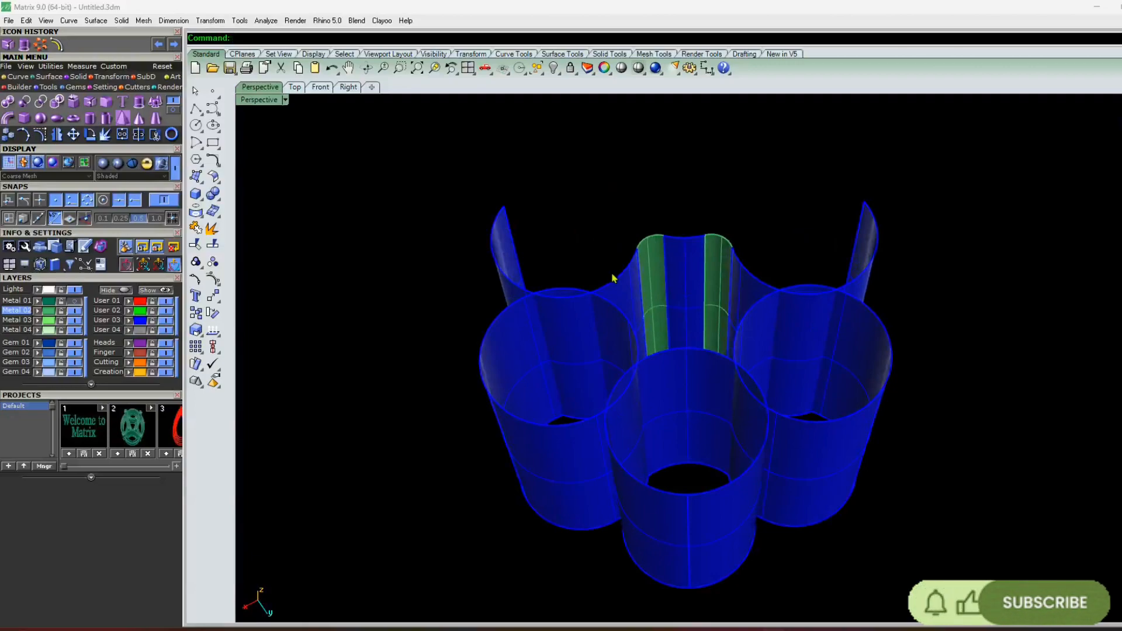
pyautogui.hotkey('ctrl', 'z')
pyautogui.press('Escape')
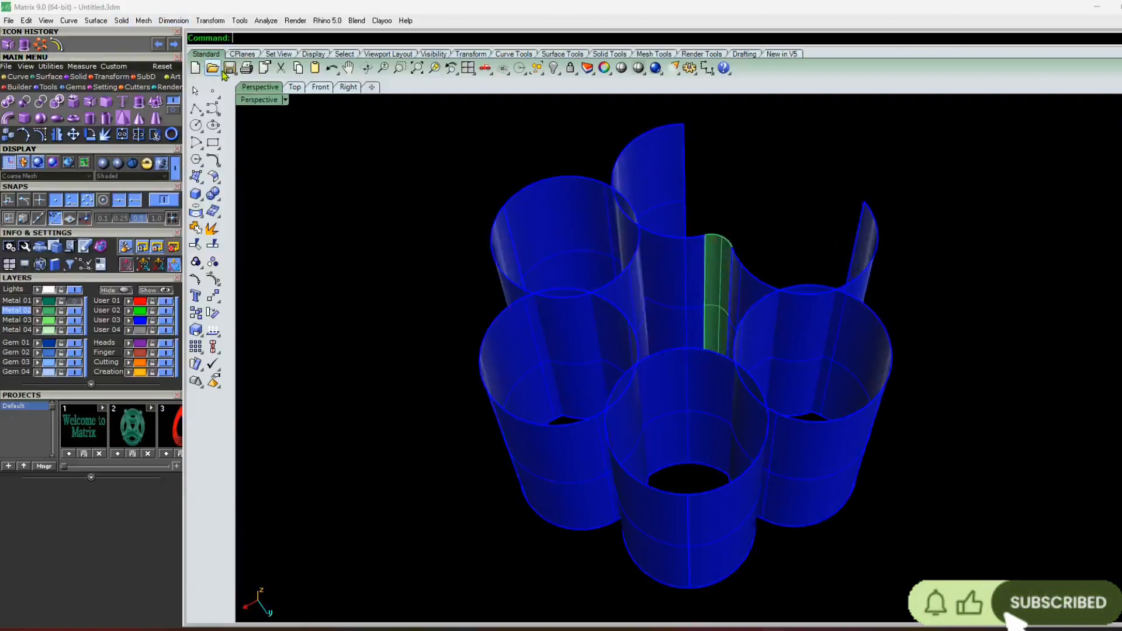
# - Delete the four unfilleted tube walls, keeping only the filleted pair and its fillet surface
pyautogui.click(548, 440)
pyautogui.press('Delete')
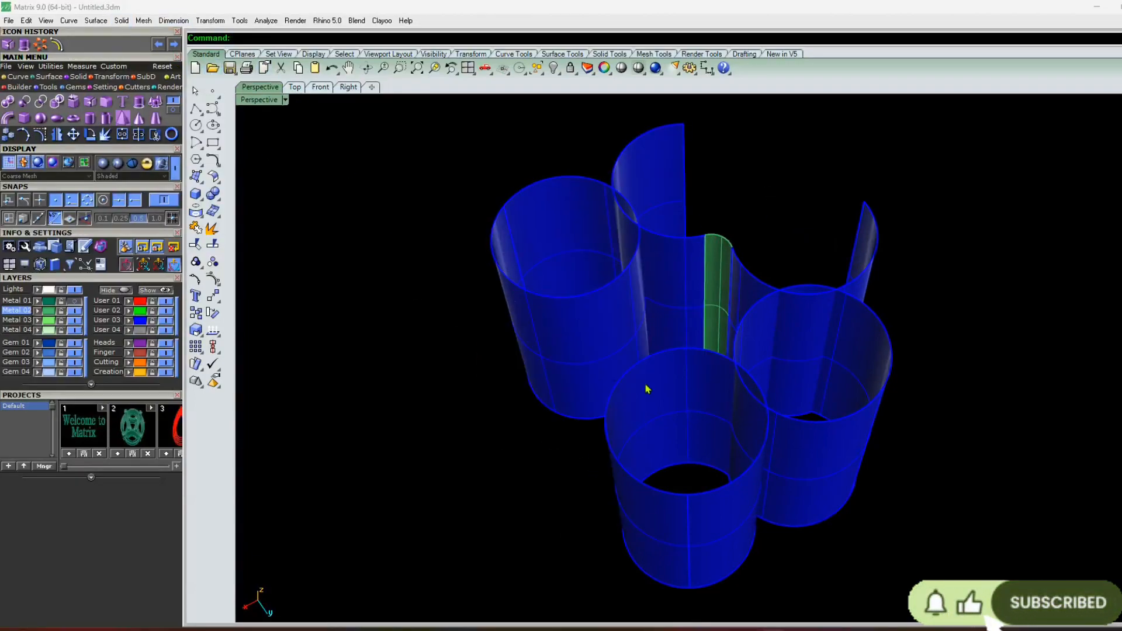
pyautogui.click(632, 517)
pyautogui.press('Delete')
pyautogui.click(611, 398)
pyautogui.press('Delete')
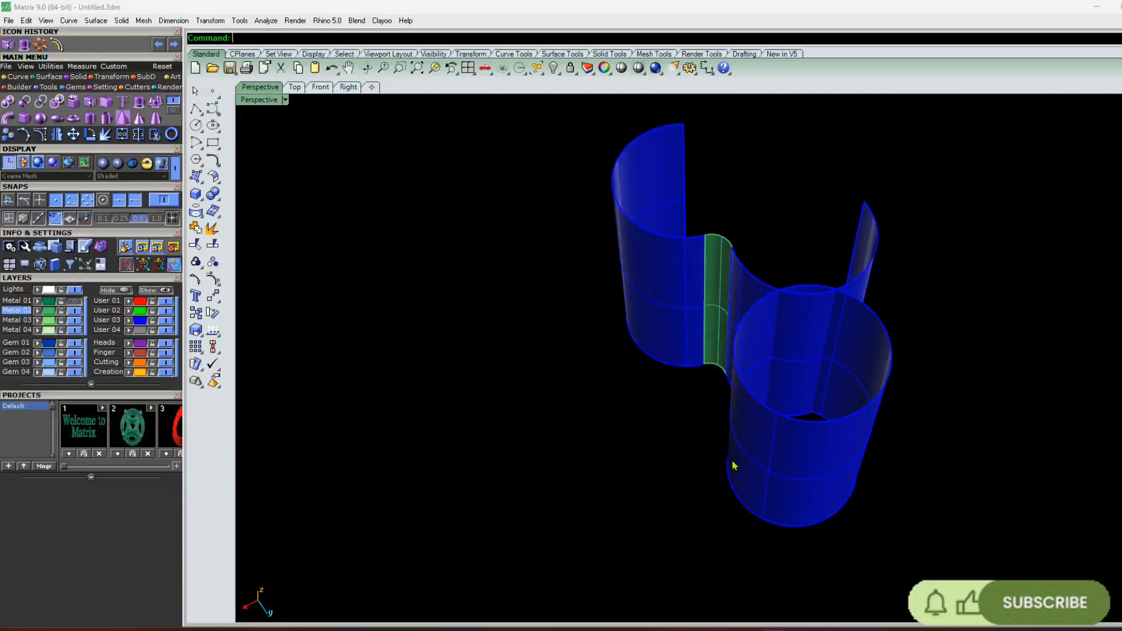
pyautogui.click(754, 465)
pyautogui.press('Delete')
# - Rotate the filleted wall pair half a turn about its own centre in the top view so the fillet faces away from the origin
pyautogui.click(295, 87)
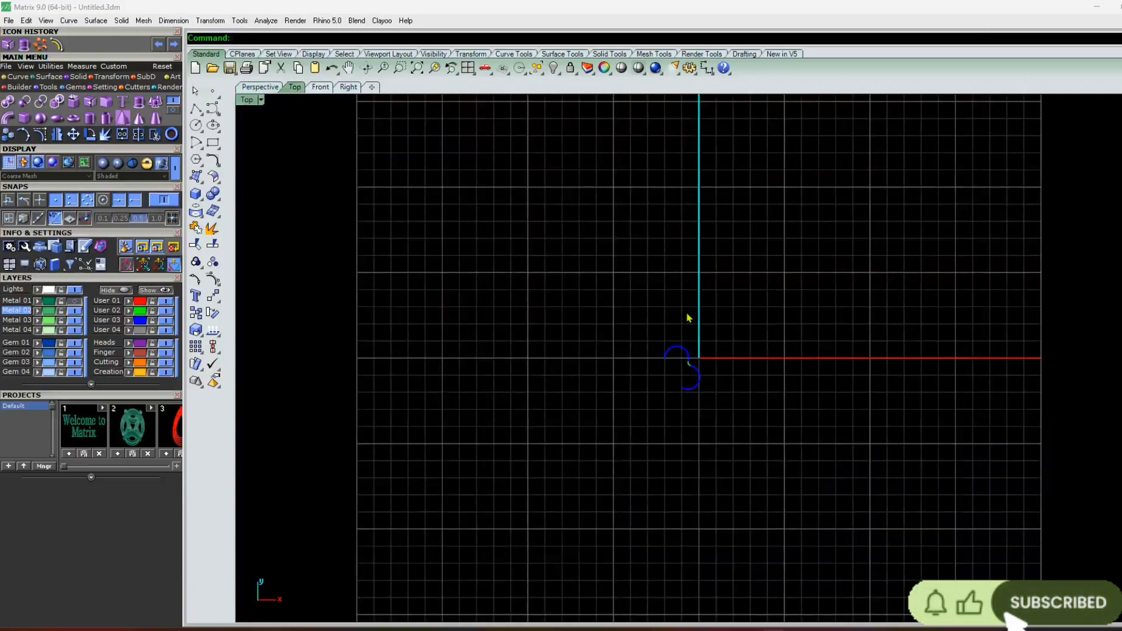
pyautogui.moveTo(726, 320); pyautogui.dragTo(525, 493)
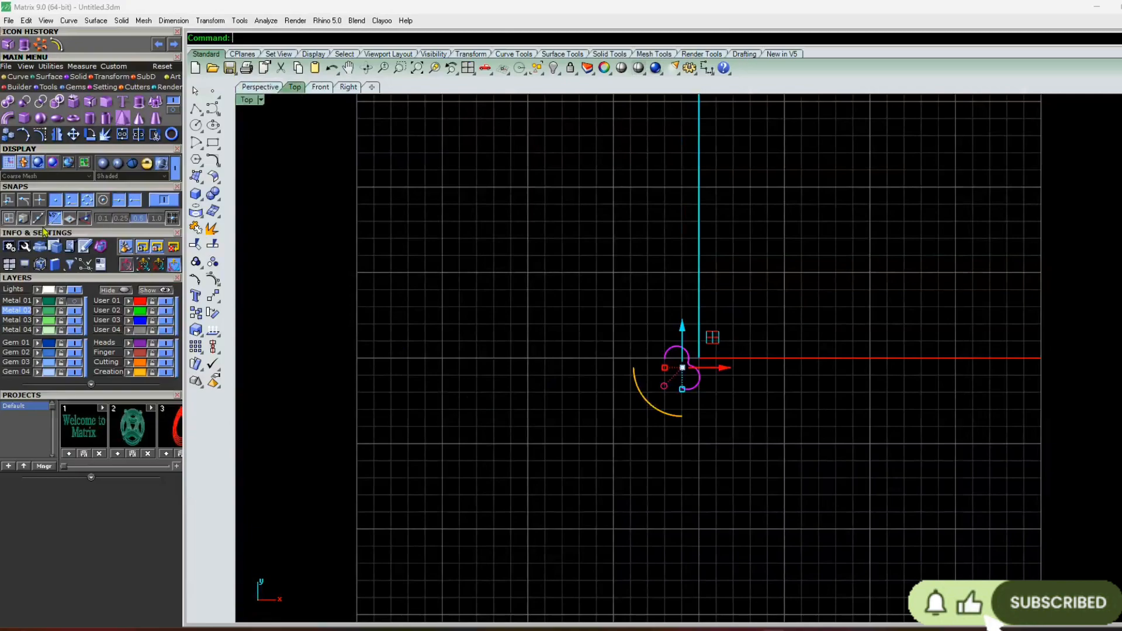
pyautogui.moveTo(643, 397); pyautogui.dragTo(721, 344)
pyautogui.click(535, 420)
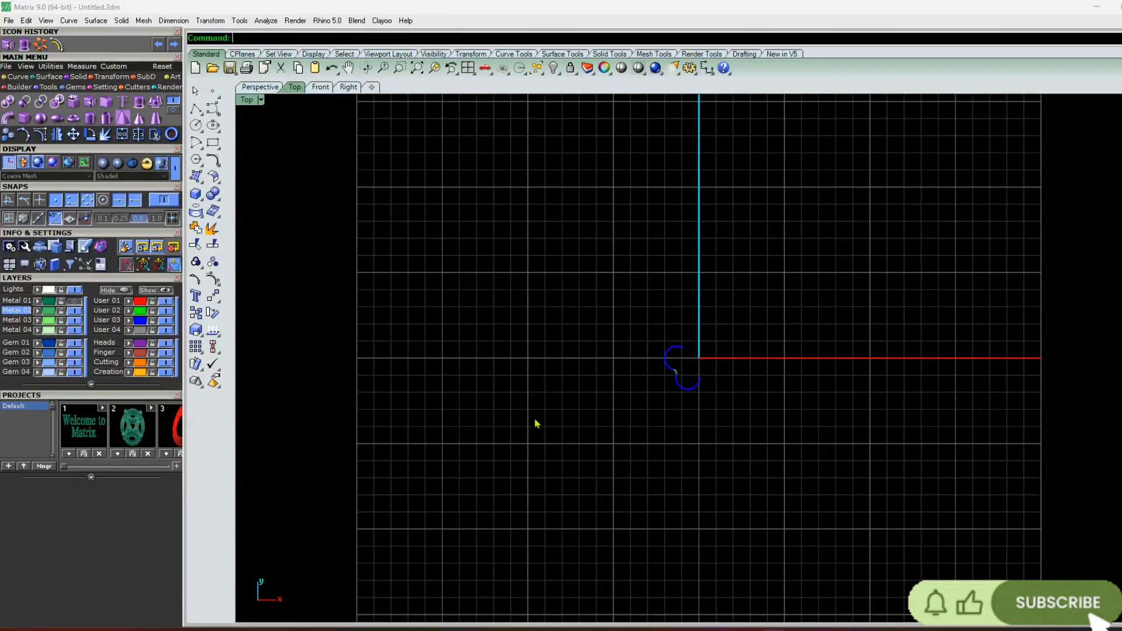
pyautogui.click(271, 87)
pyautogui.moveTo(543, 406); pyautogui.dragTo(631, 446, button='right')
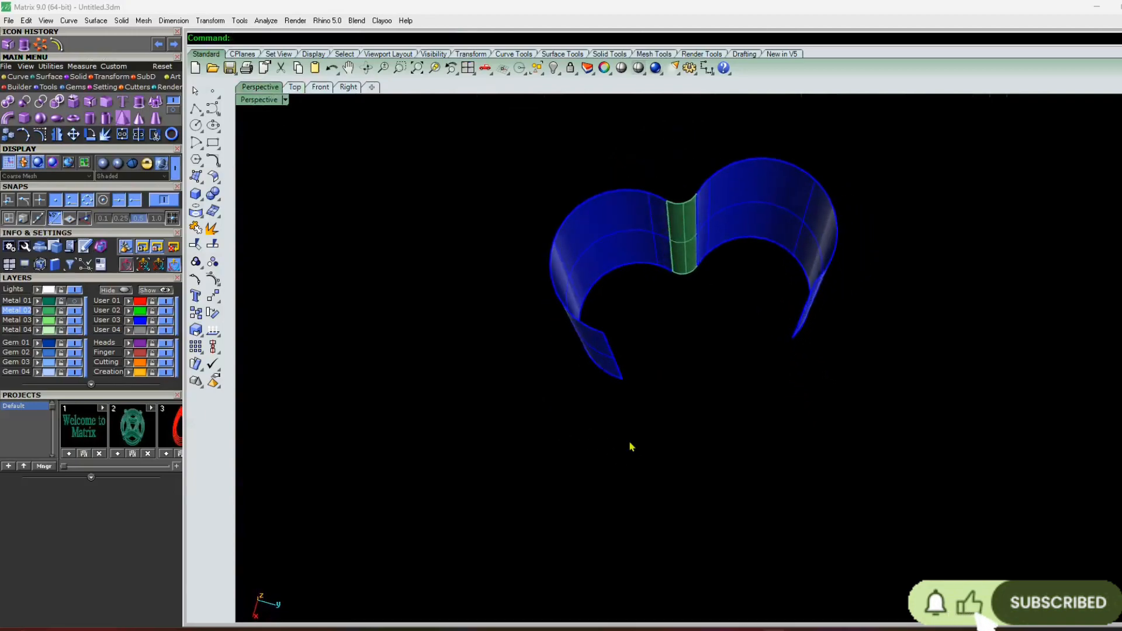
# - Polar-array the narrow fillet surface around the origin as 6 items over 360 degrees
pyautogui.click(684, 264)
pyautogui.scroll(-5, 662, 318)
pyautogui.moveTo(662, 317); pyautogui.dragTo(672, 263, button='right')
pyautogui.scroll(5, 673, 263)
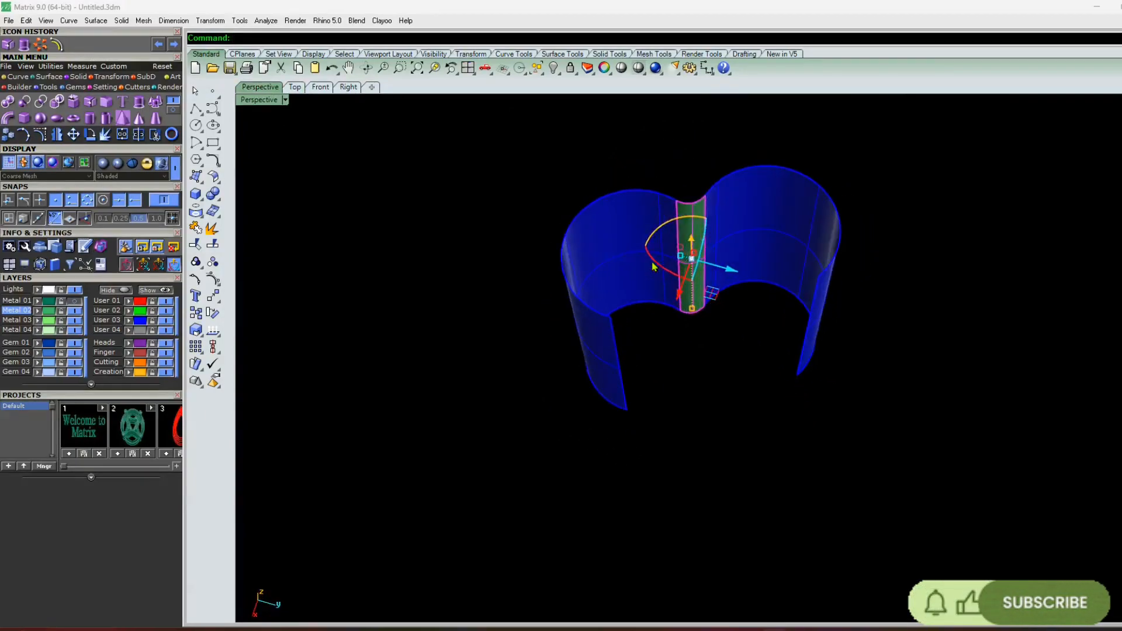
pyautogui.click(40, 45)
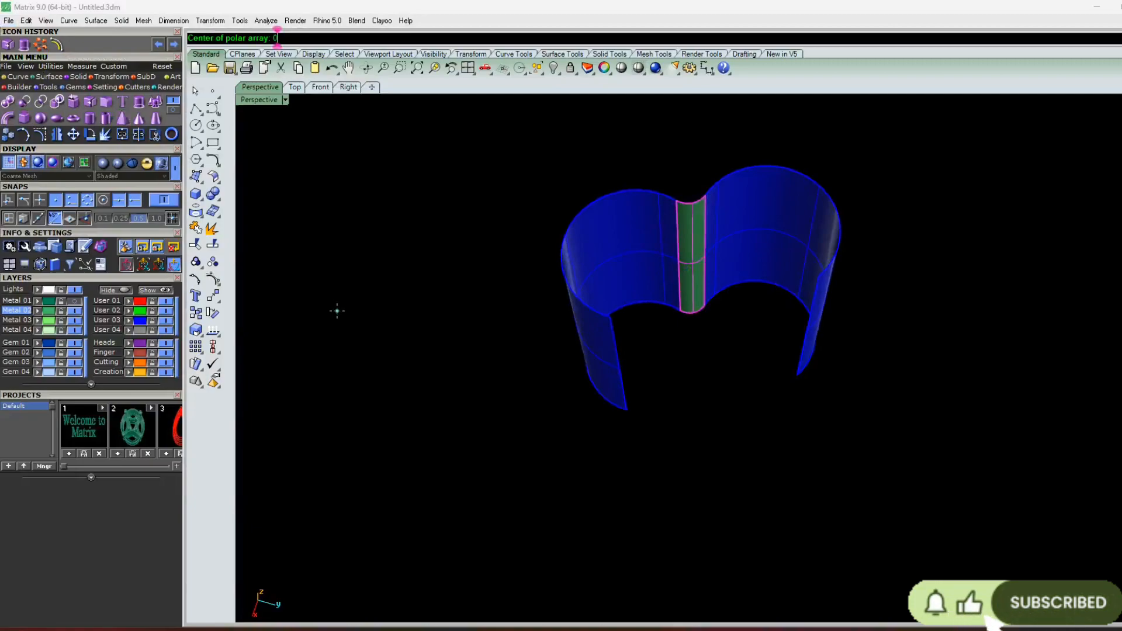
pyautogui.write('0')
pyautogui.press('Return')
pyautogui.press('Return')
pyautogui.press('Return')
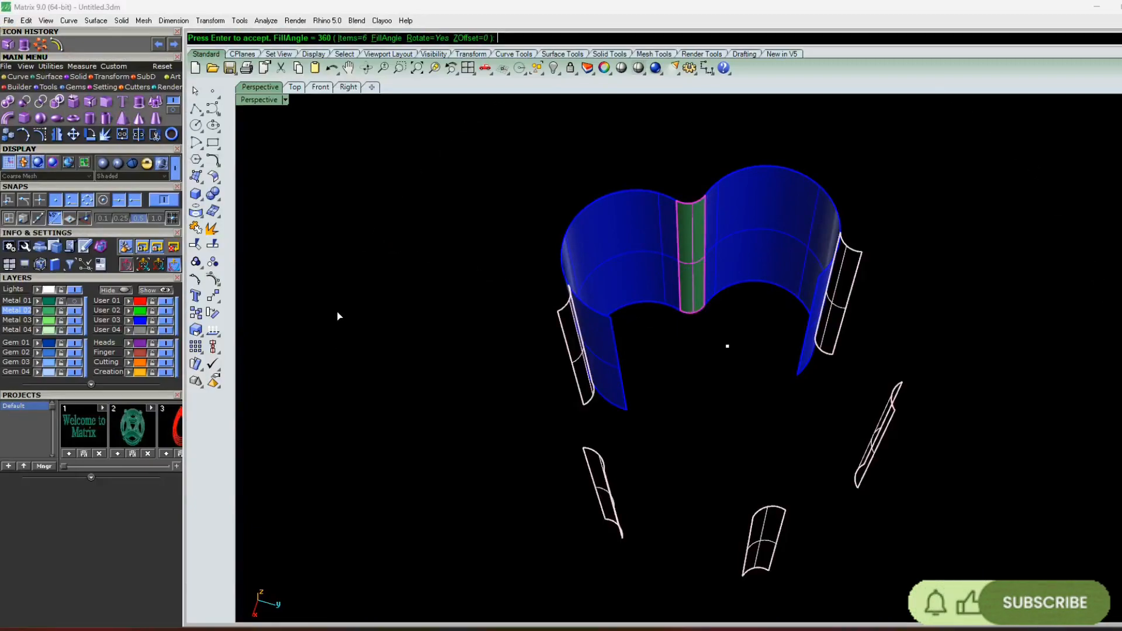
pyautogui.press('Return')
pyautogui.moveTo(478, 337); pyautogui.dragTo(626, 403, button='right')
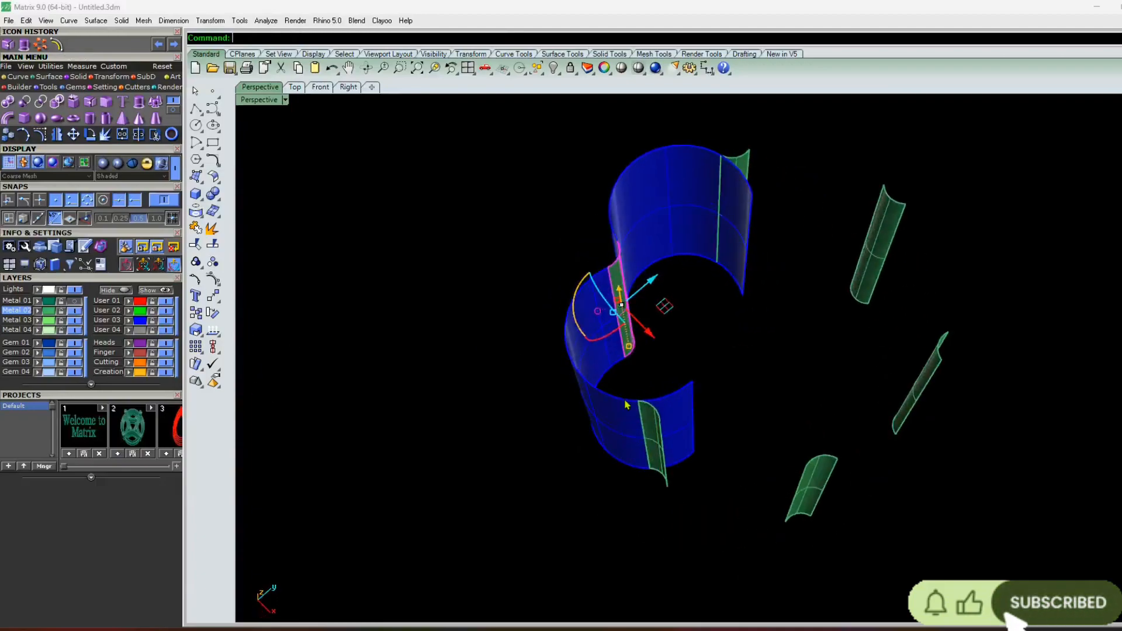
# - Trim the end of the adjacent tube wall with the arrayed fillet surface it meets and delete the other tube wall
pyautogui.click(652, 440)
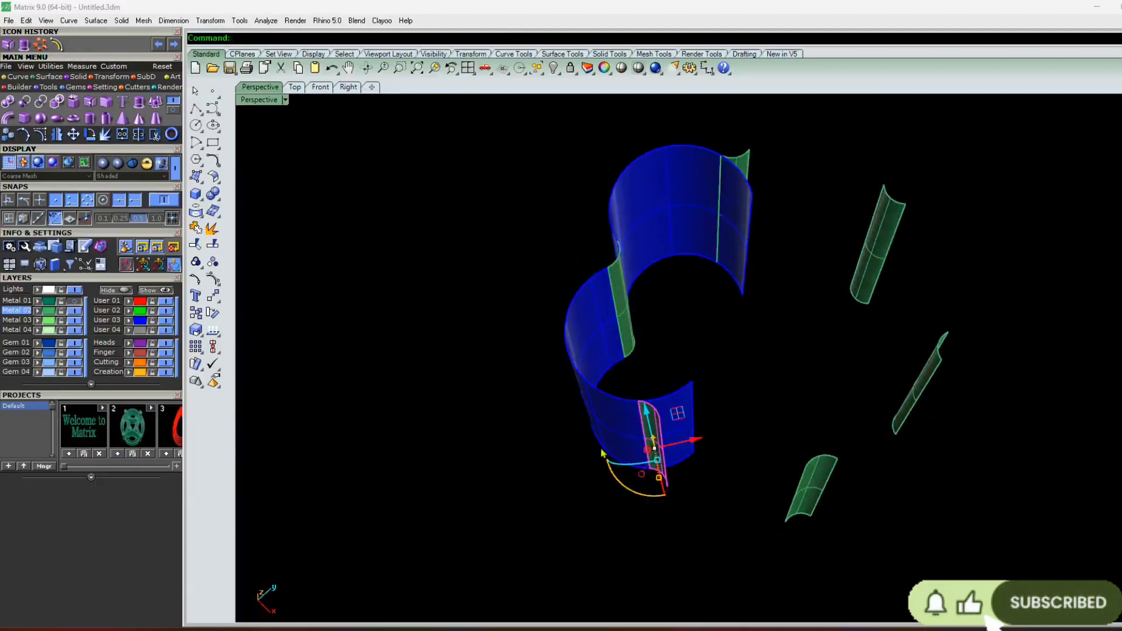
pyautogui.scroll(7, 671, 416)
pyautogui.scroll(-7, 652, 459)
pyautogui.moveTo(652, 459); pyautogui.dragTo(667, 424, button='right')
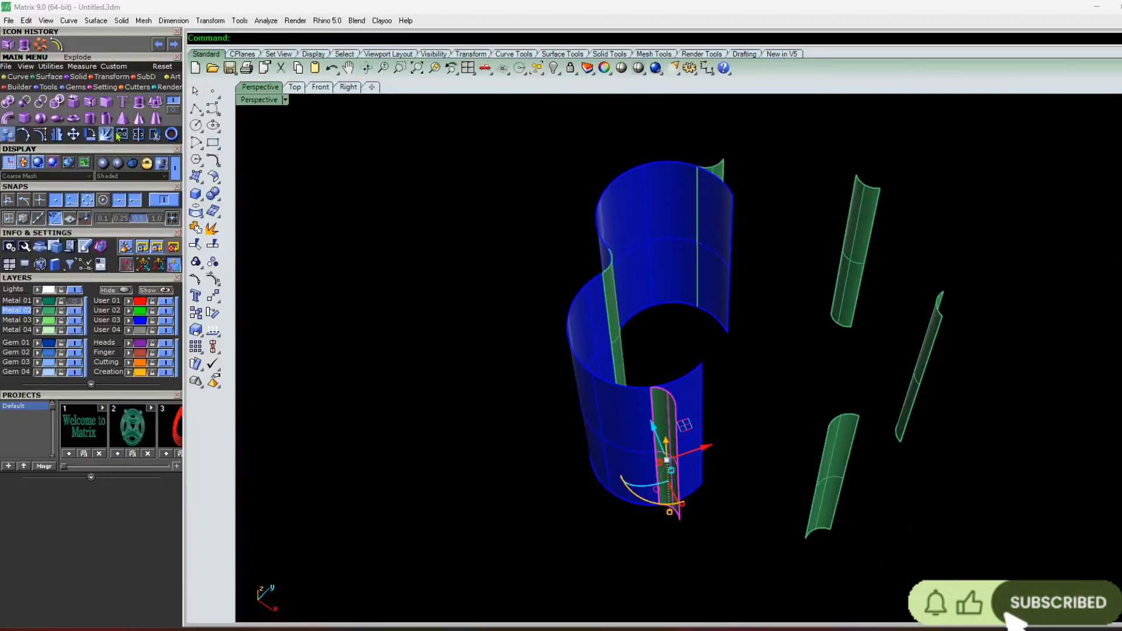
pyautogui.click(154, 138)
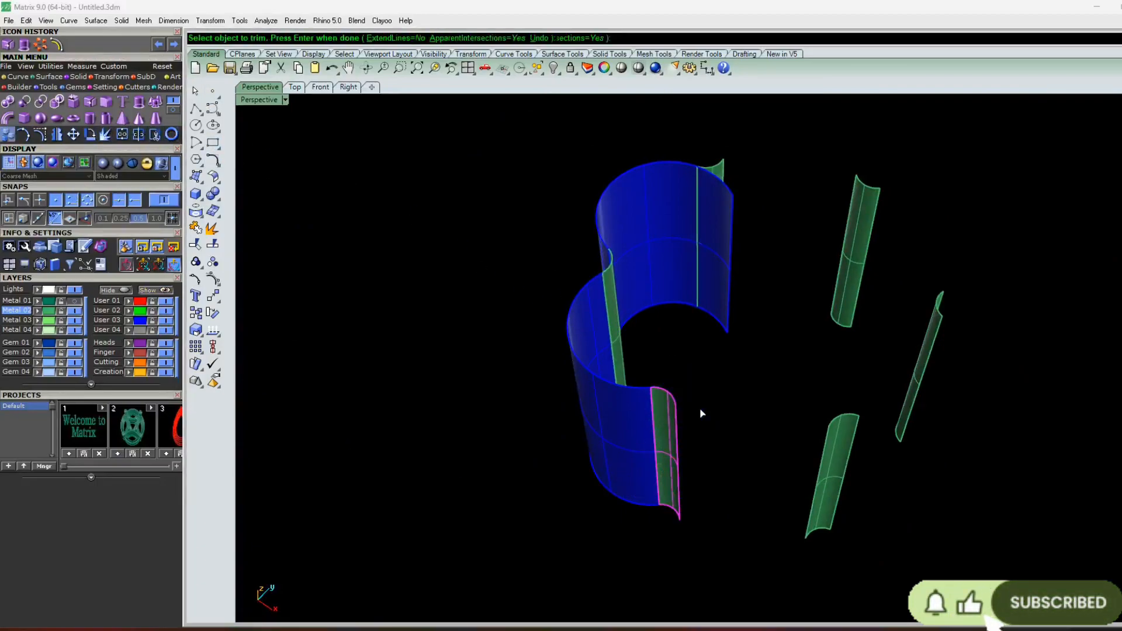
pyautogui.rightClick(545, 506)
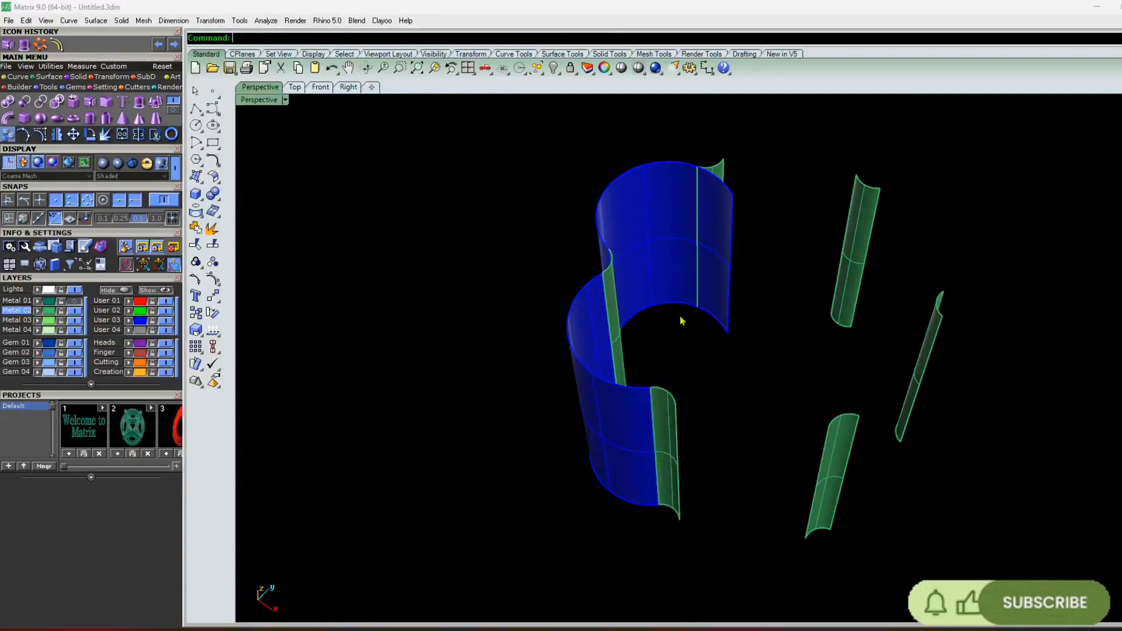
pyautogui.click(659, 279)
pyautogui.press('Delete')
pyautogui.moveTo(585, 462); pyautogui.dragTo(667, 450, button='right')
# - Polar-array the trimmed tube wall around the origin as 6 items over 360 degrees, closing the flower outline
pyautogui.click(667, 450)
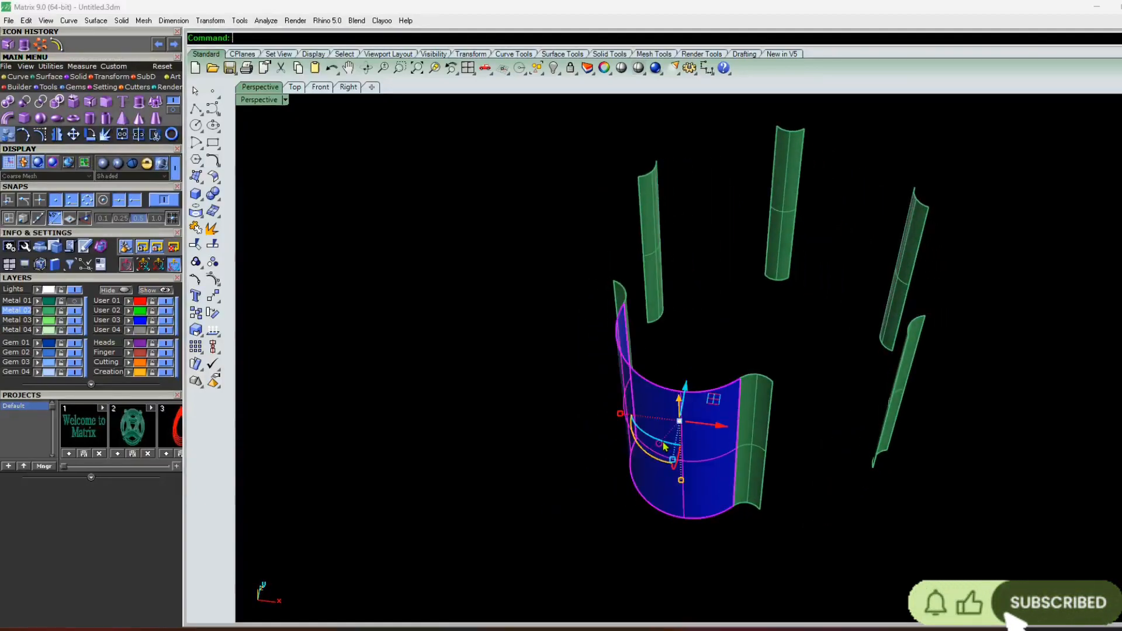
pyautogui.click(45, 47)
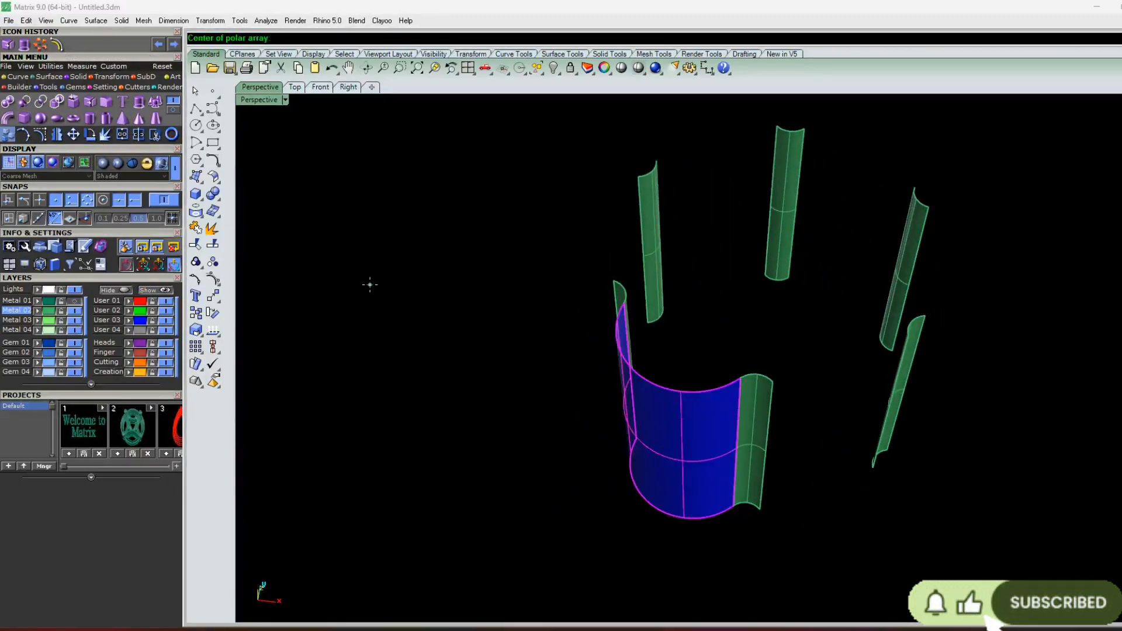
pyautogui.press('Return')
pyautogui.press('Return')
pyautogui.press('Return')
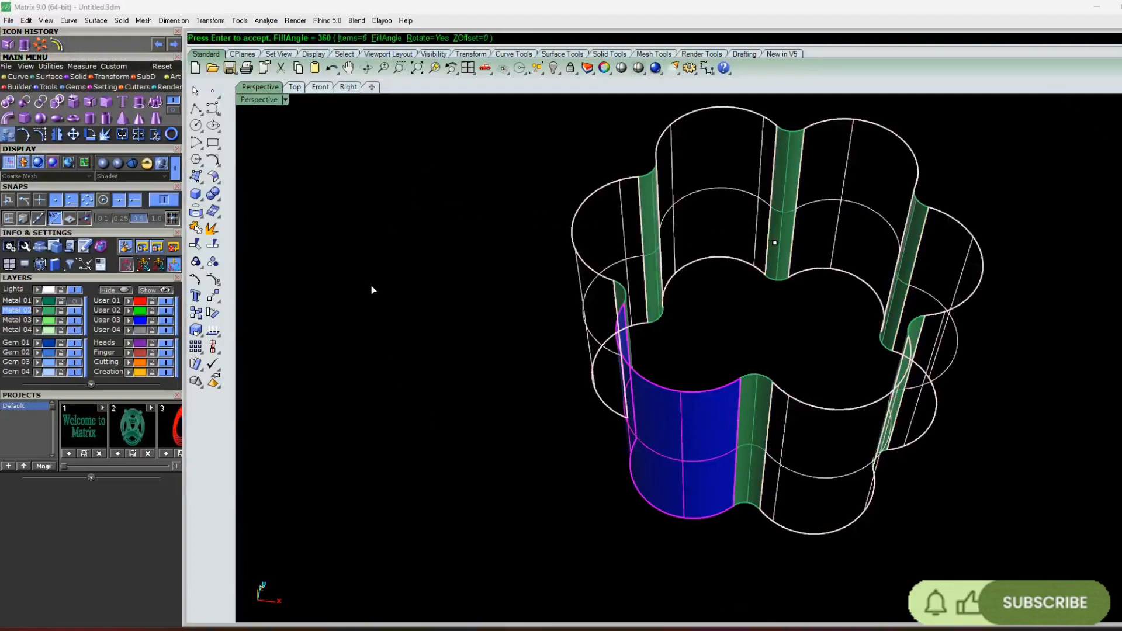
pyautogui.press('Return')
pyautogui.moveTo(394, 443); pyautogui.dragTo(623, 383, button='right')
pyautogui.press('Escape')
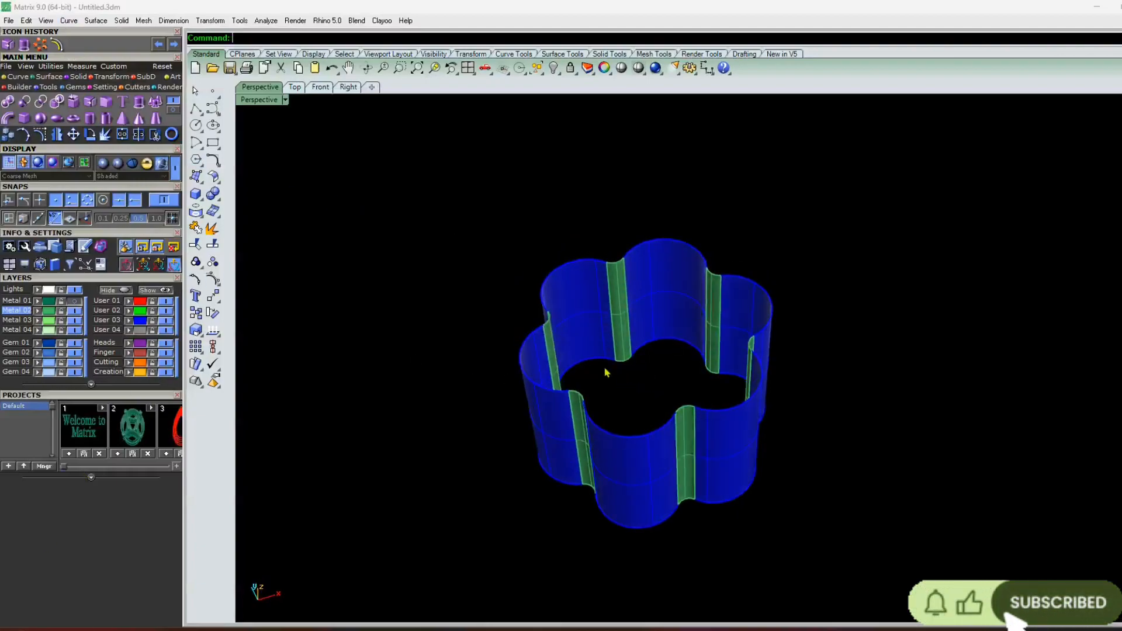
# - Join all walls and fillet surfaces into one flower-shaped wall and show the Metal 01 layer again
pyautogui.moveTo(605, 372); pyautogui.dragTo(807, 243, button='right')
pyautogui.moveTo(807, 243); pyautogui.dragTo(426, 510)
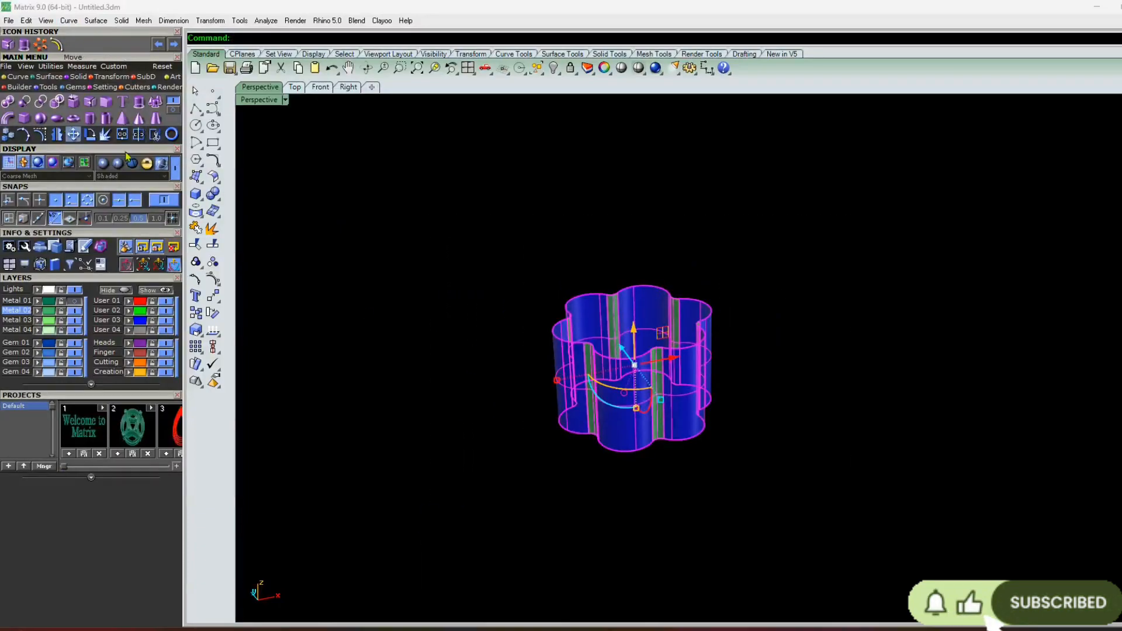
pyautogui.click(416, 306)
pyautogui.moveTo(417, 306); pyautogui.dragTo(180, 311, button='right')
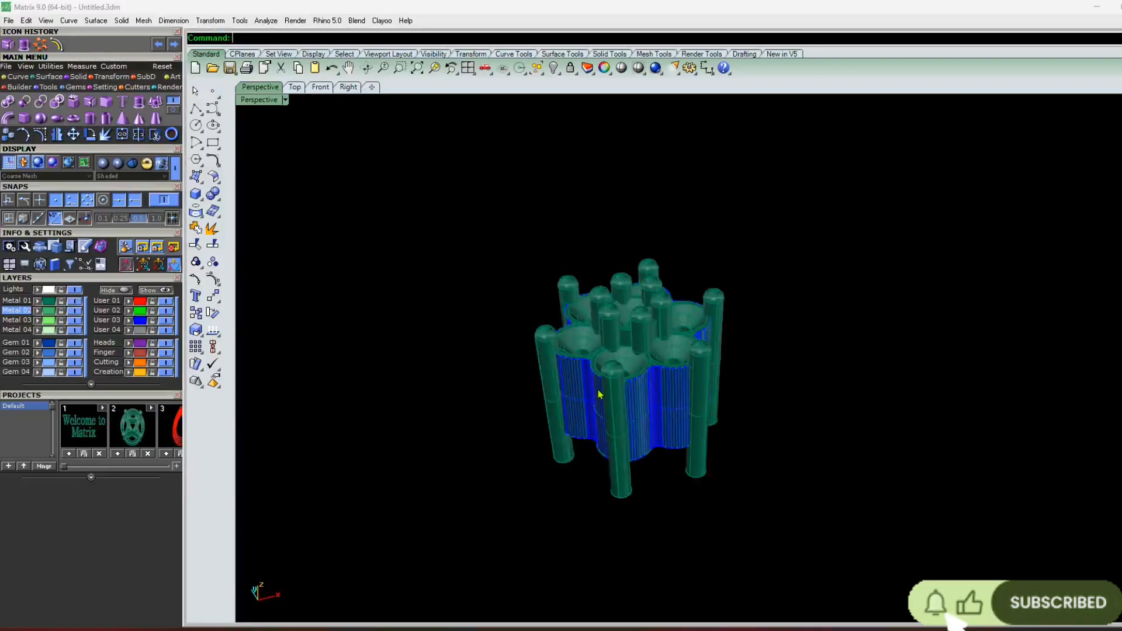
# - Move the joined flower wall vertically by -0.5 so it sits lower around the stone seats
pyautogui.scroll(5, 606, 401)
pyautogui.moveTo(593, 383); pyautogui.dragTo(652, 308, button='right')
pyautogui.click(652, 308)
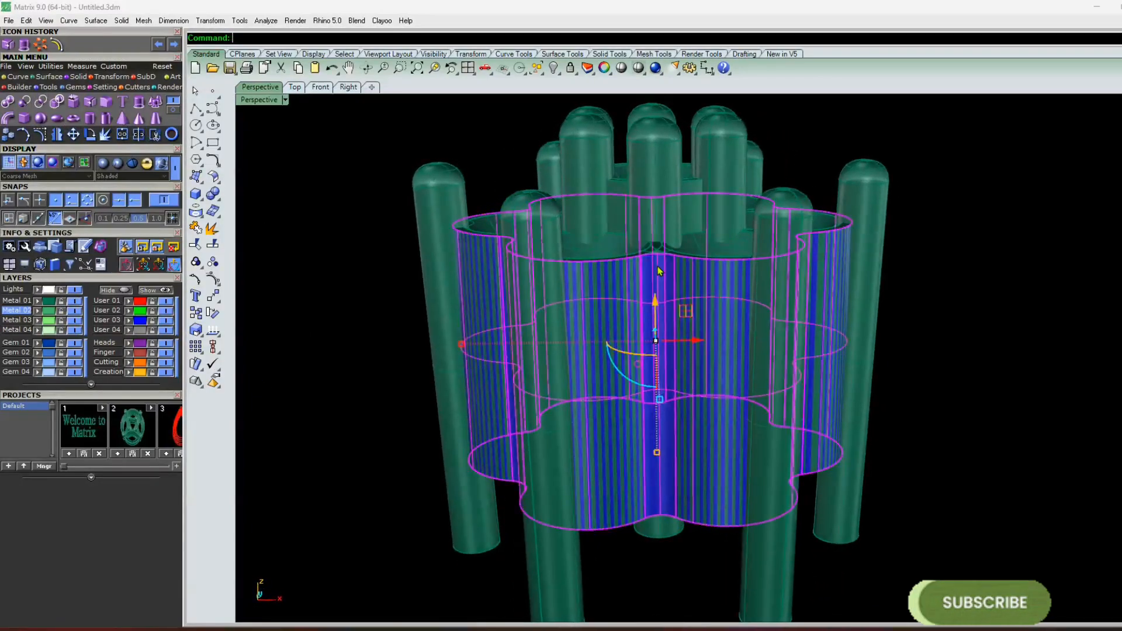
pyautogui.click(656, 302)
pyautogui.write('-.5')
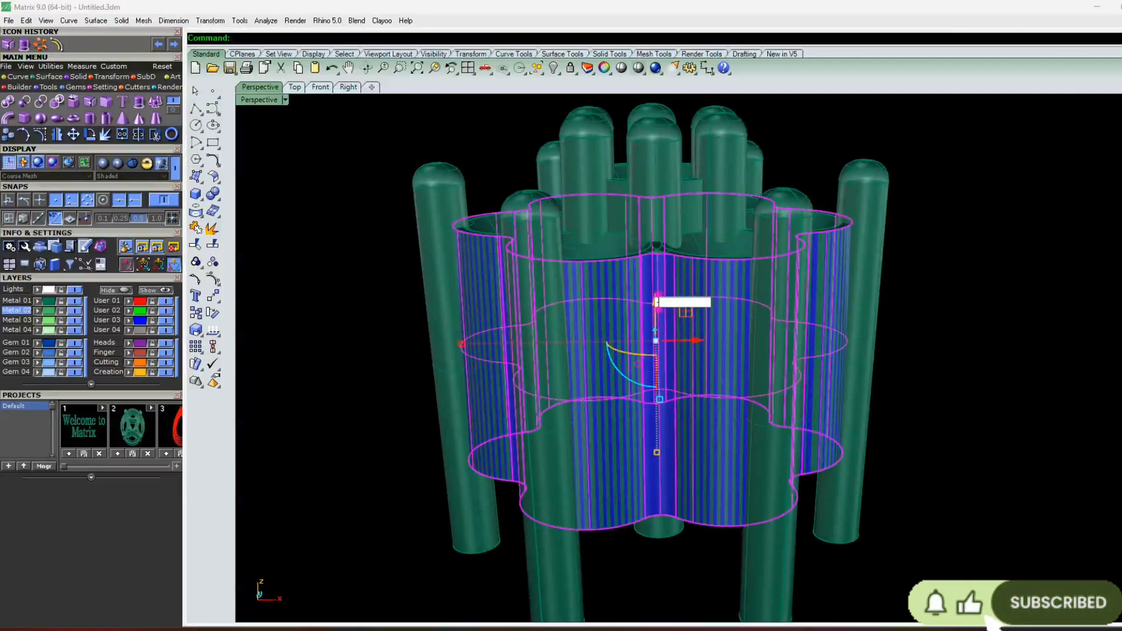
pyautogui.press('Return')
pyautogui.click(929, 341)
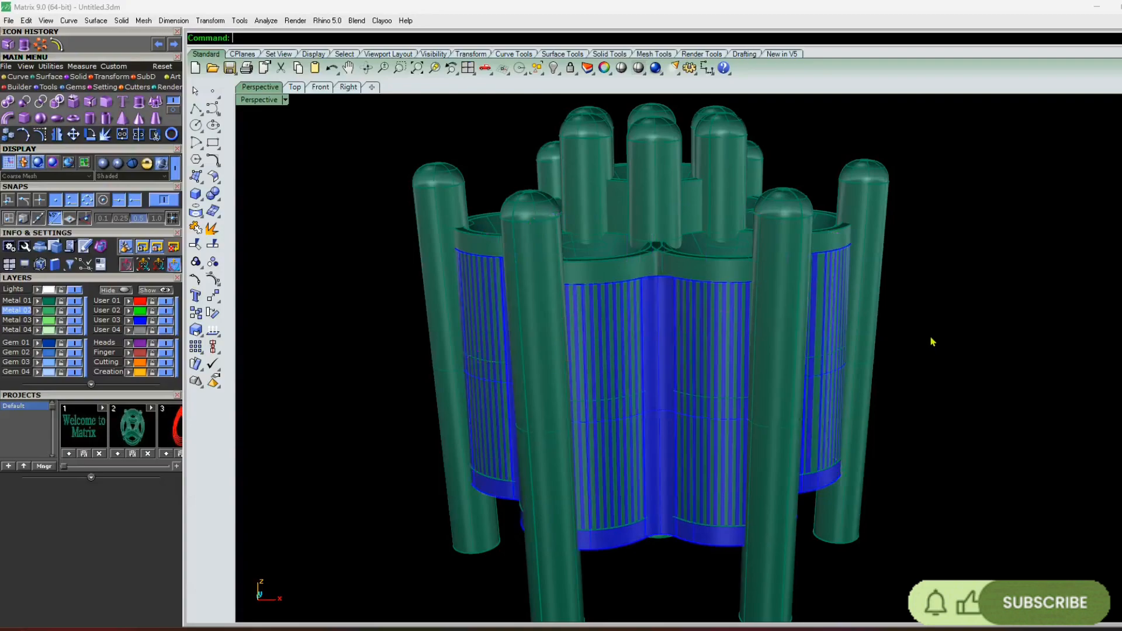
# - Inspect the lowered wall from below and above, and measure from its lower edge up to the stone seat's side with a temporary line
pyautogui.moveTo(876, 414); pyautogui.dragTo(639, 287, button='right')
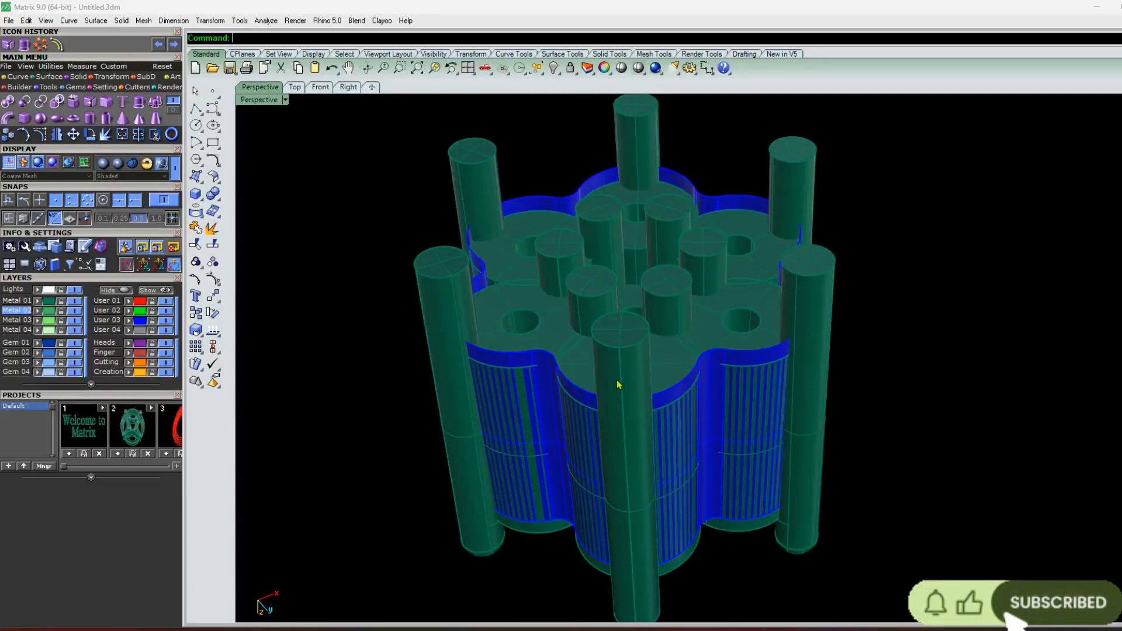
pyautogui.moveTo(614, 366); pyautogui.dragTo(612, 299, button='right')
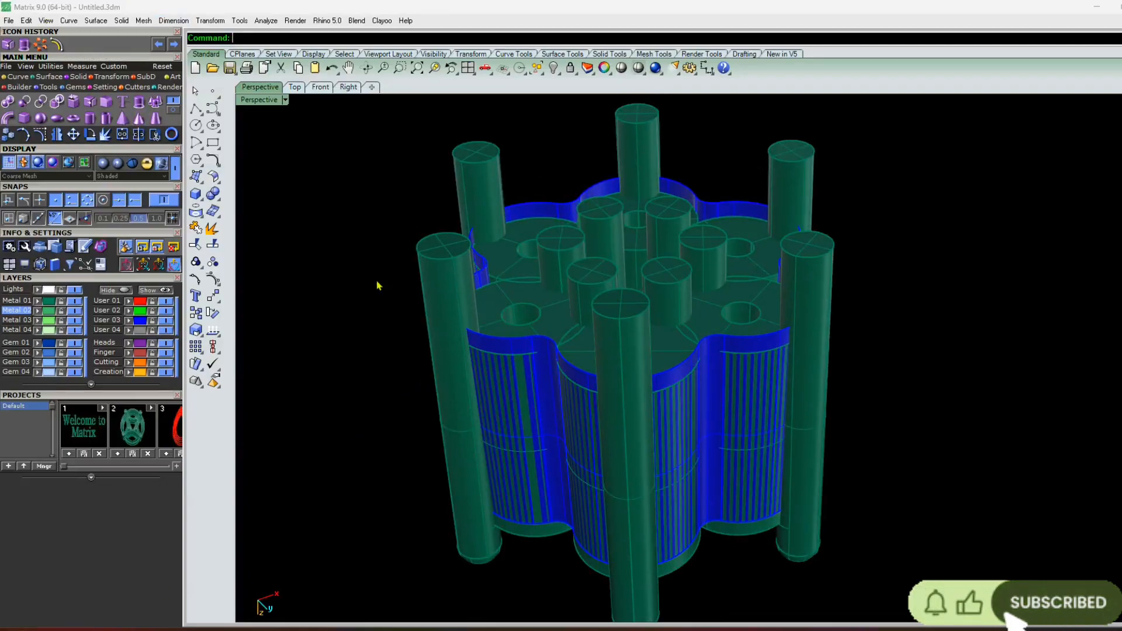
pyautogui.moveTo(621, 279); pyautogui.dragTo(681, 430, button='right')
pyautogui.scroll(5, 760, 491)
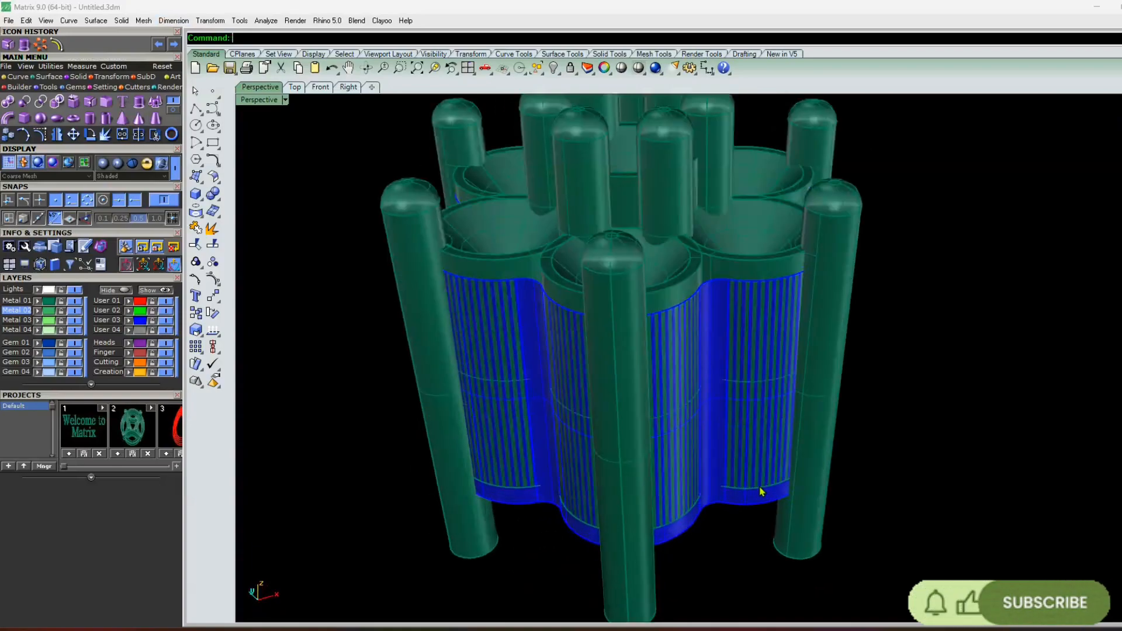
pyautogui.write('l')
pyautogui.press('Return')
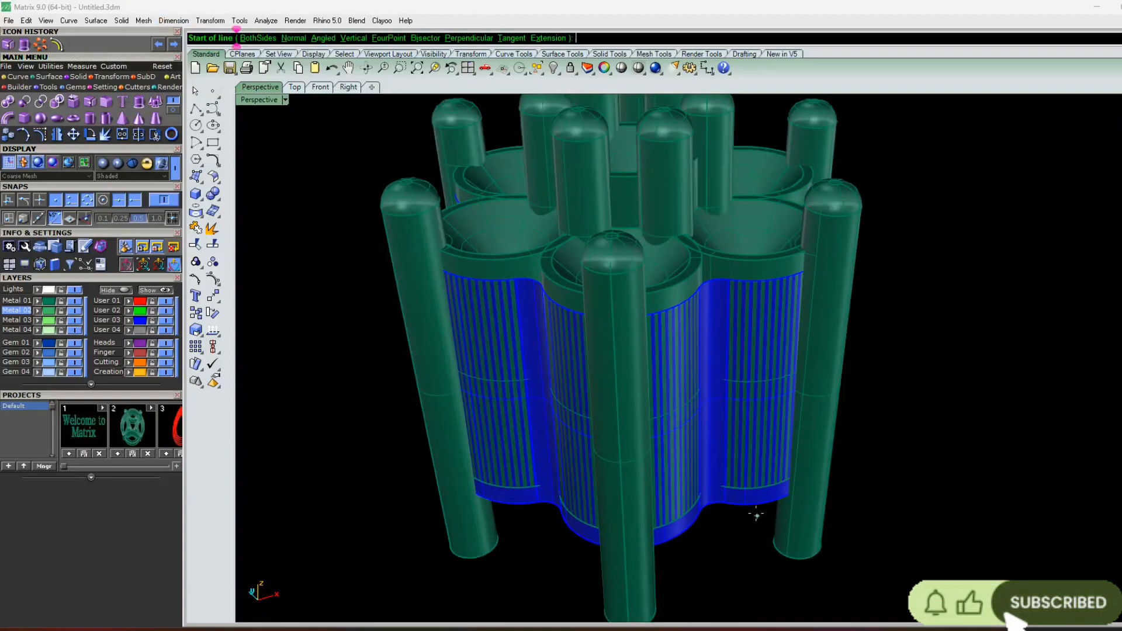
pyautogui.click(753, 504)
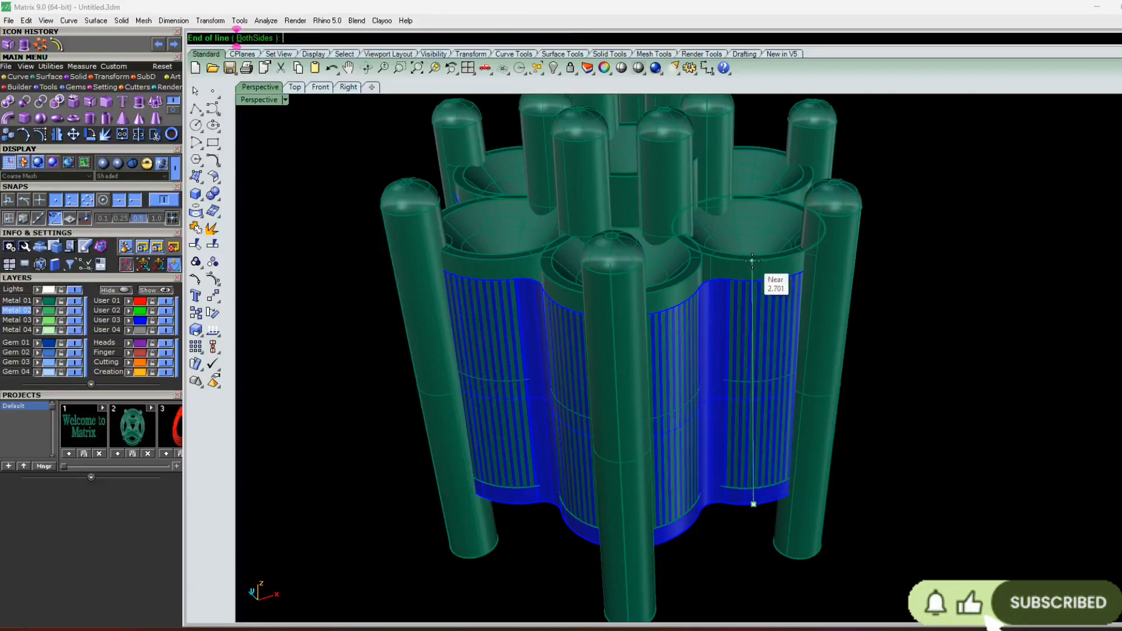
pyautogui.press('Escape')
pyautogui.scroll(-5, 682, 425)
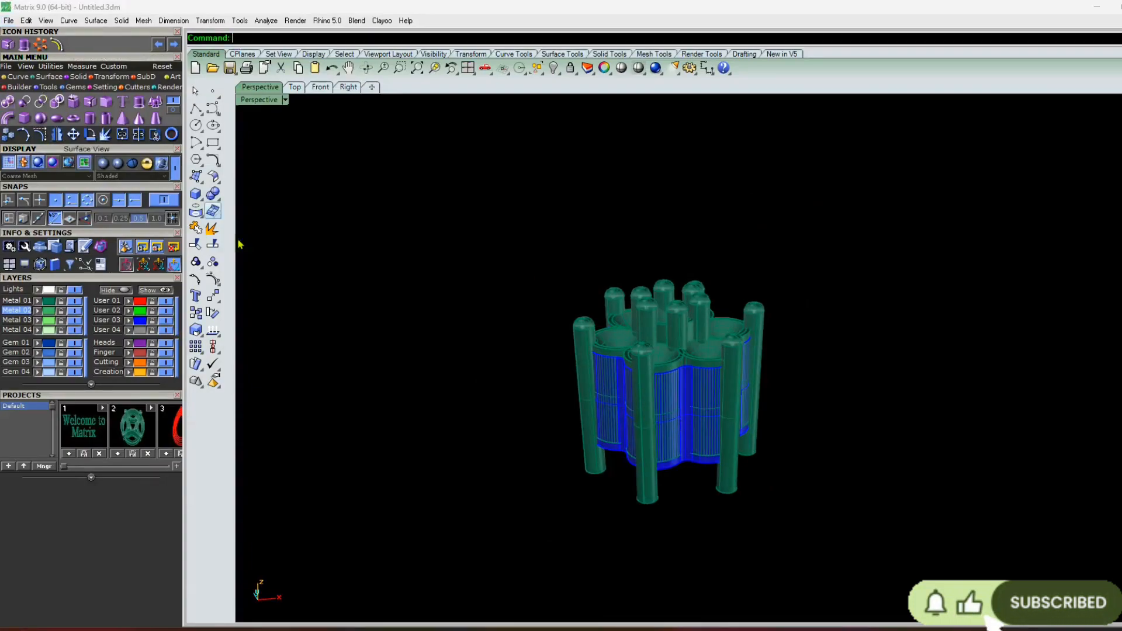
# - Hide the Metal 01 layer and offset the flower wall inward by 0.4 as a solid with round corners, deleting the input
pyautogui.scroll(3, 683, 444)
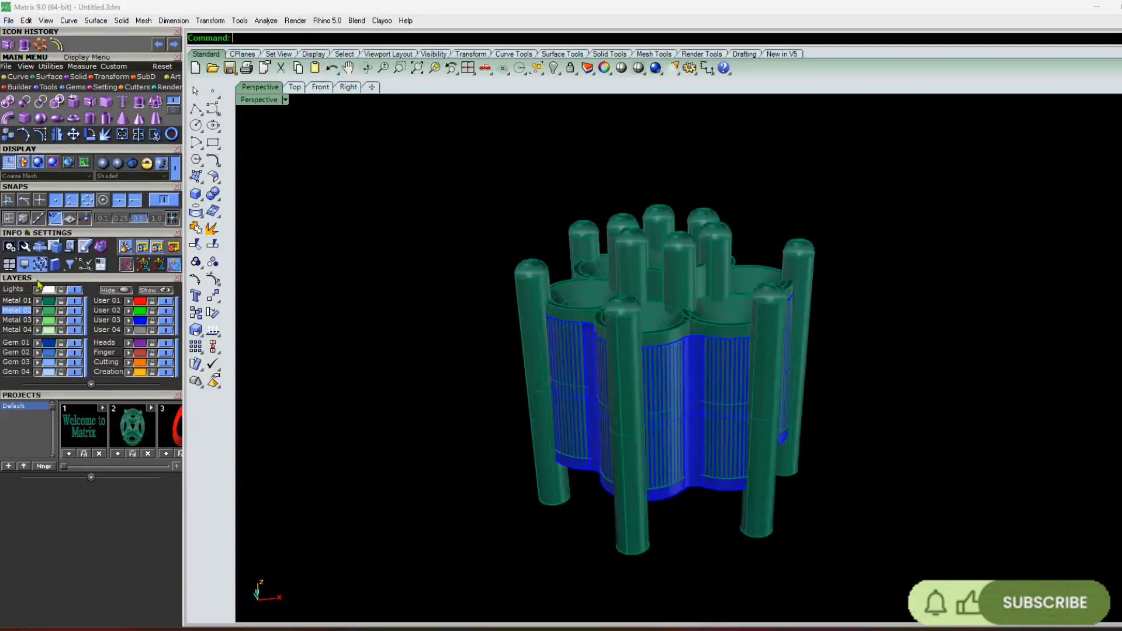
pyautogui.click(76, 300)
pyautogui.hotkey('ctrl', 'a')
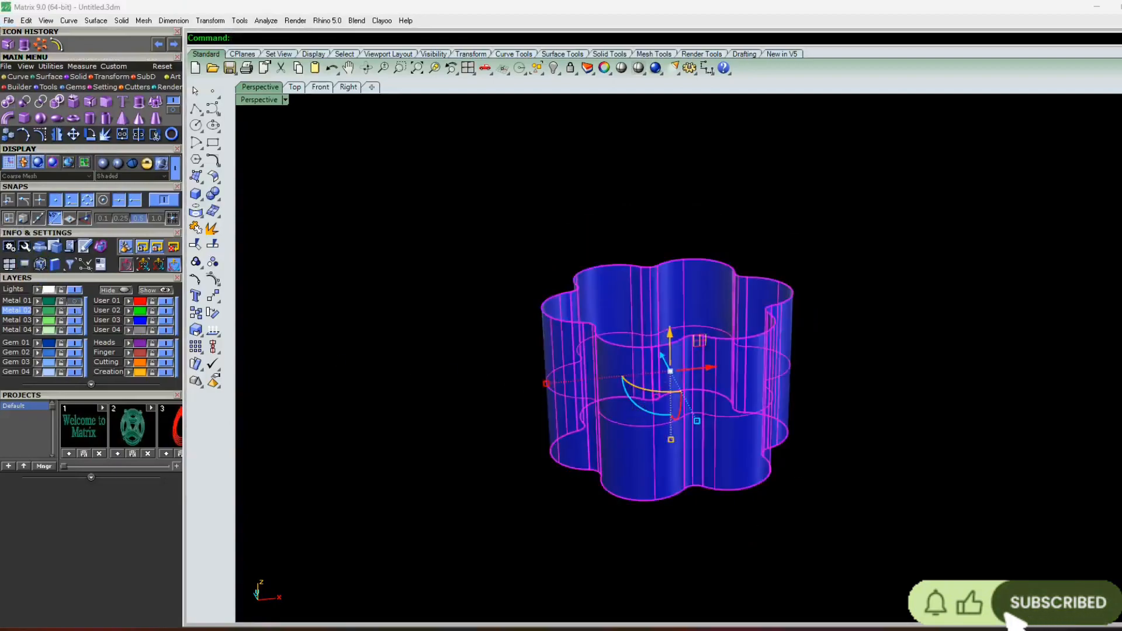
pyautogui.click(49, 77)
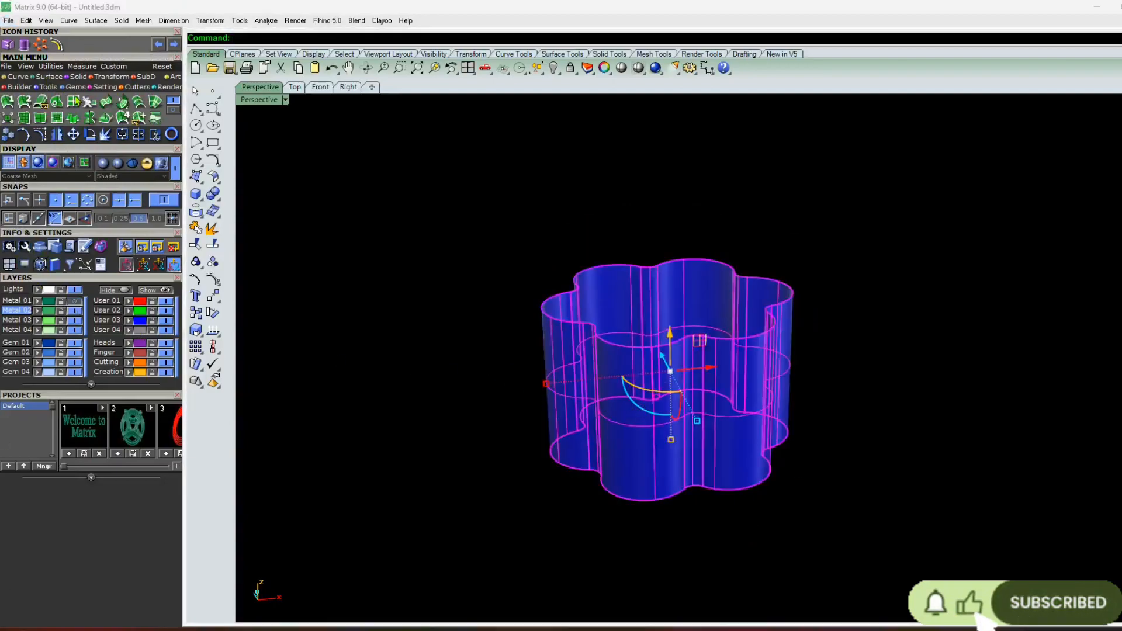
pyautogui.click(175, 110)
pyautogui.click(73, 102)
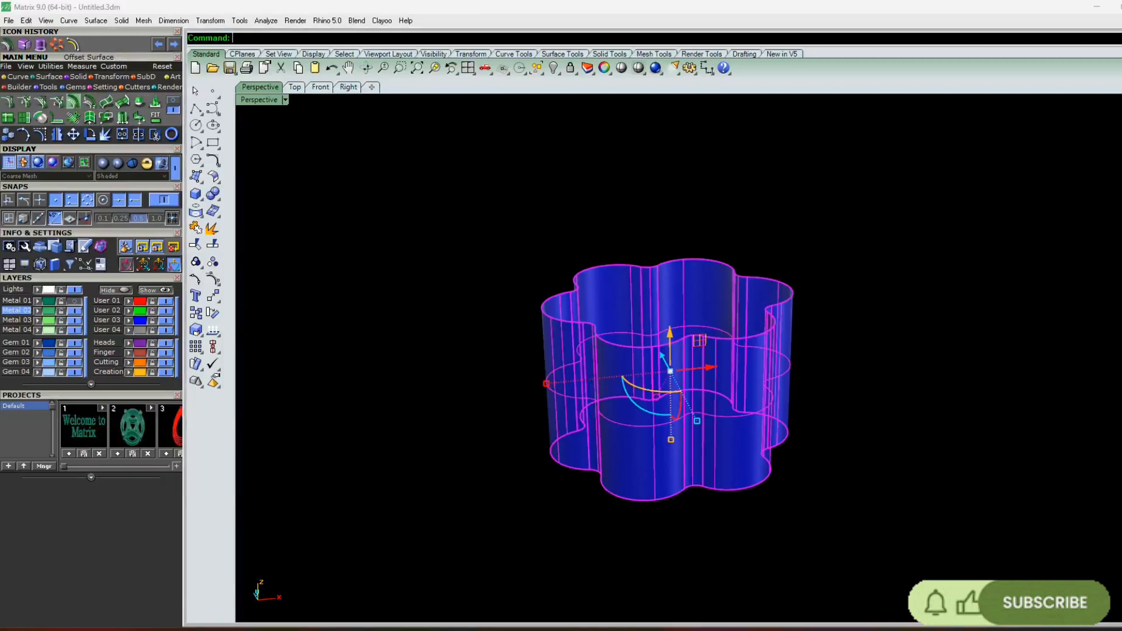
pyautogui.click(597, 413)
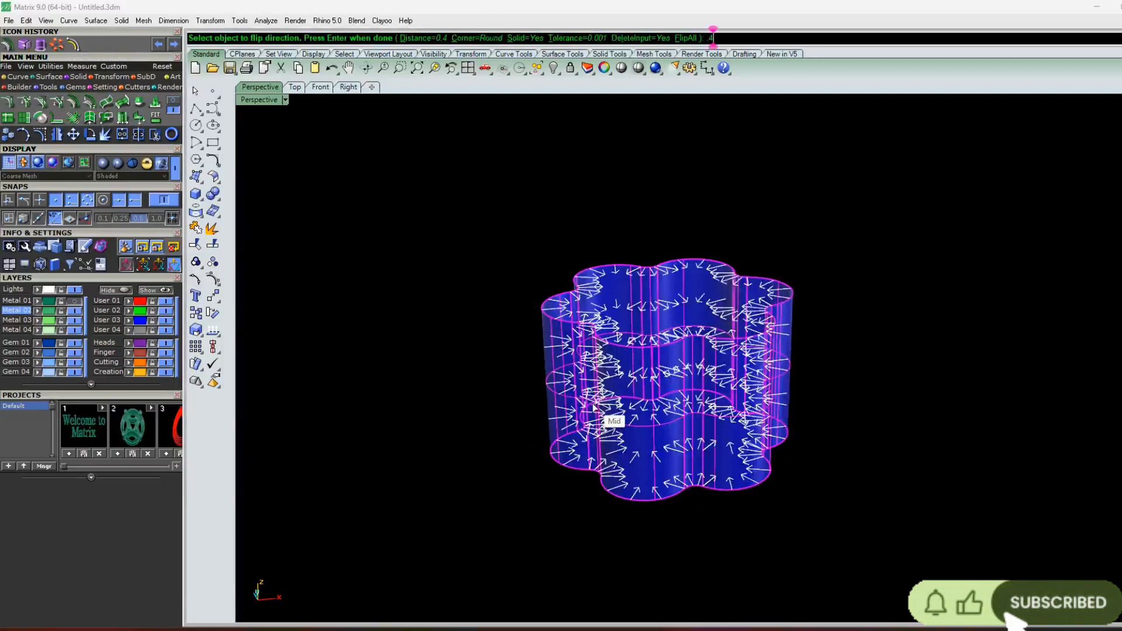
pyautogui.press('Return')
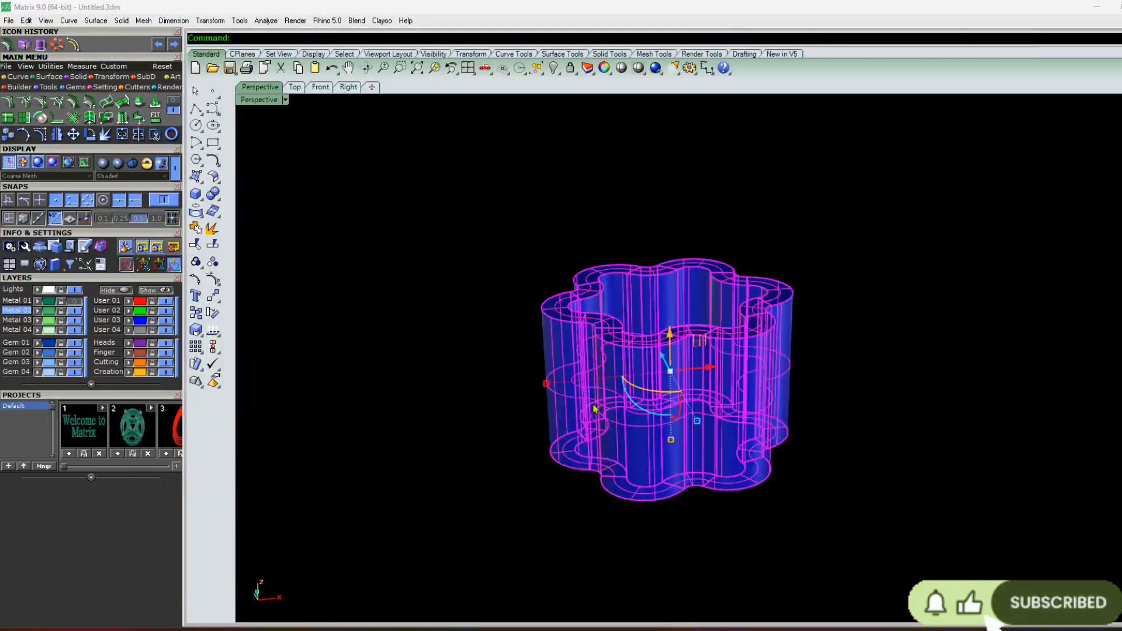
pyautogui.click(504, 480)
pyautogui.moveTo(640, 307); pyautogui.dragTo(652, 397, button='right')
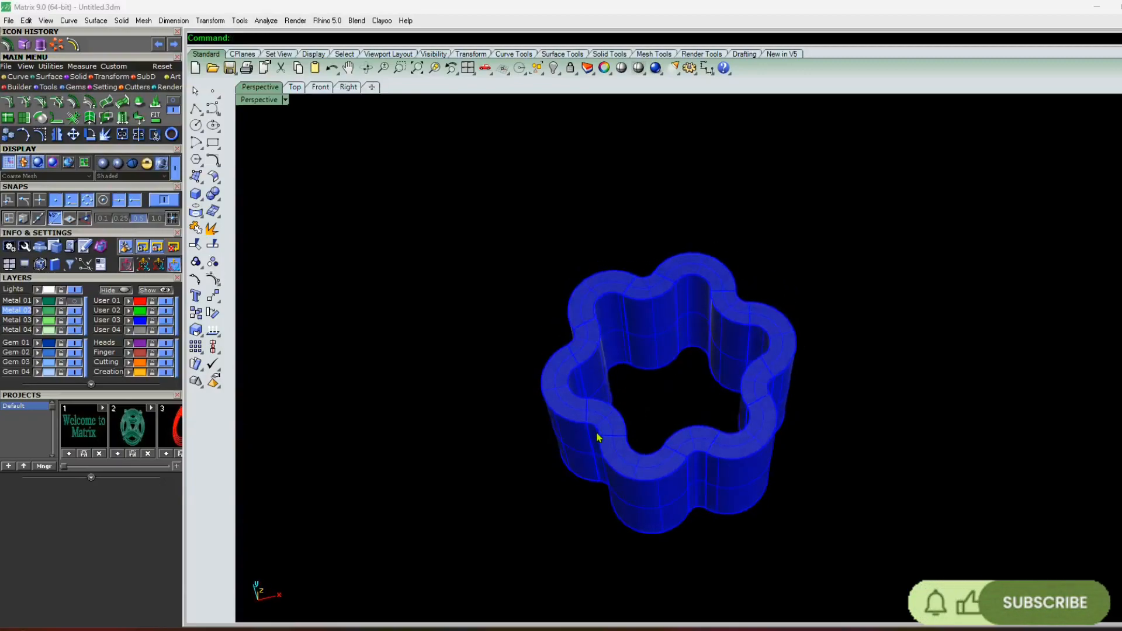
# - Run Join on the thickened flower wall and show the Metal 01 layer with the seats and prongs
pyautogui.click(122, 134)
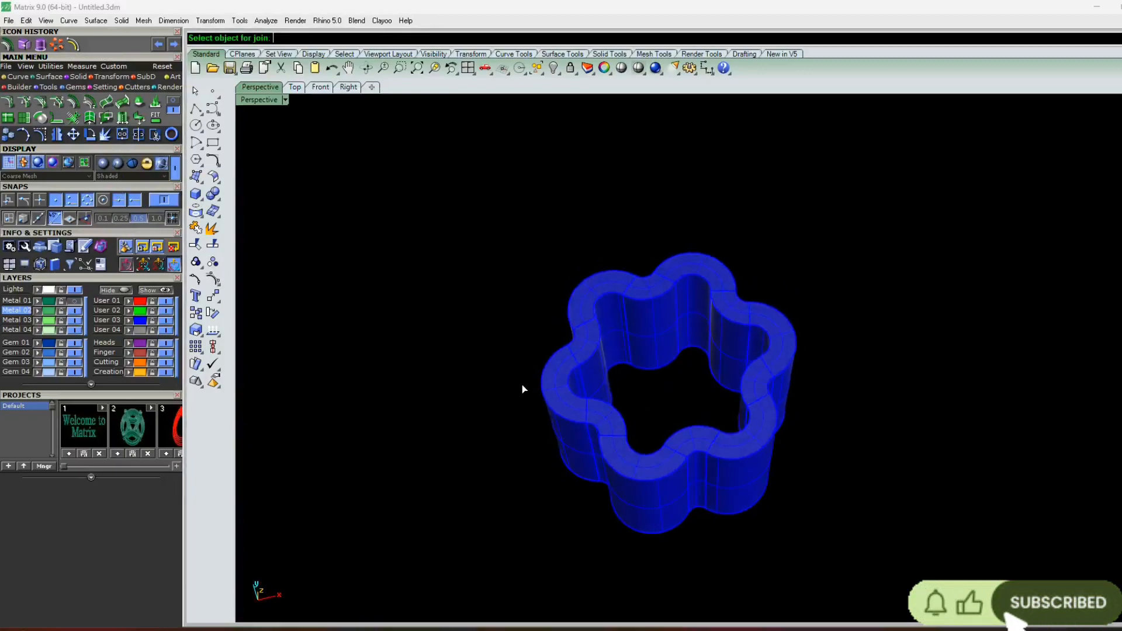
pyautogui.click(548, 393)
pyautogui.rightClick(560, 390)
pyautogui.scroll(-4, 560, 391)
pyautogui.moveTo(560, 391); pyautogui.dragTo(527, 383, button='right')
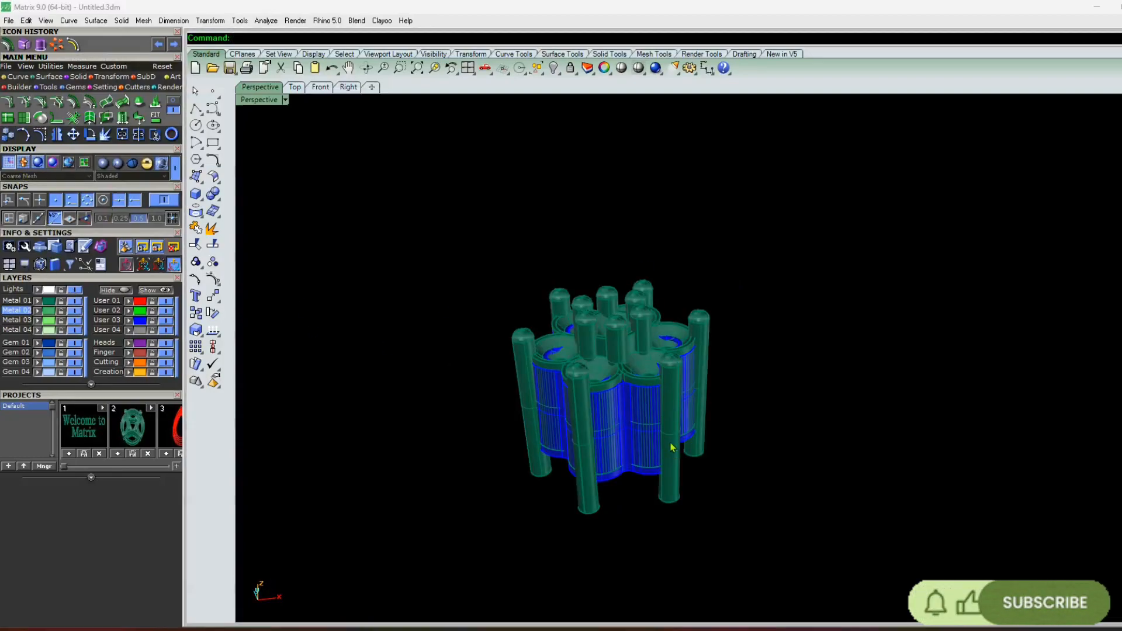
pyautogui.scroll(4, 638, 427)
pyautogui.moveTo(638, 426); pyautogui.dragTo(606, 393, button='right')
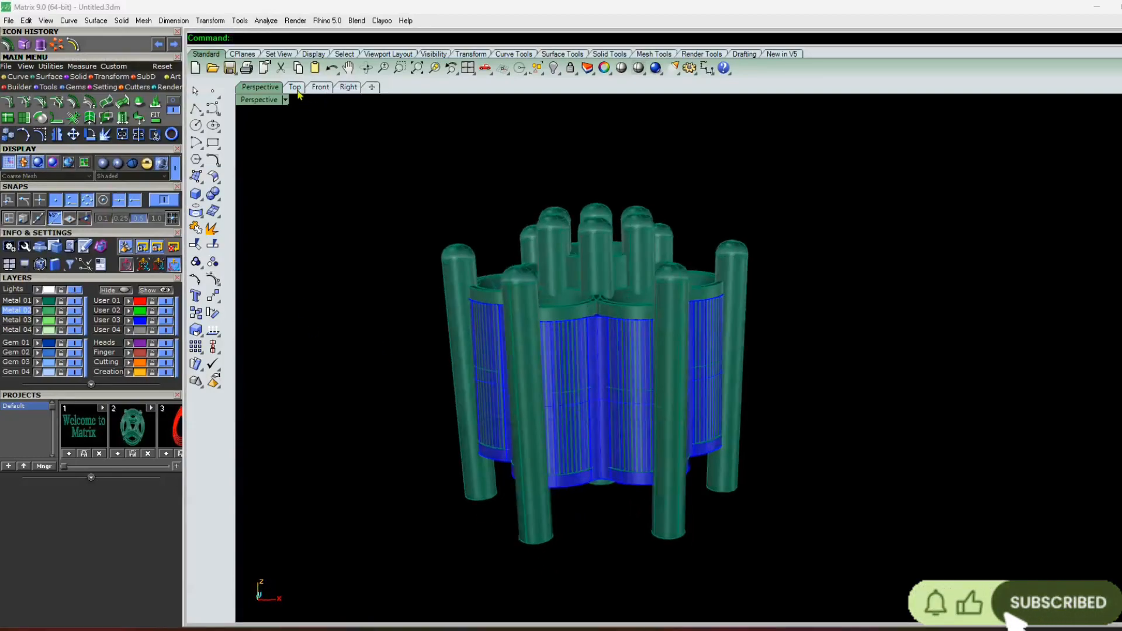
# - Create a roughly square corner-to-corner plane surface in the Top view that surrounds the whole flower cluster
pyautogui.click(295, 87)
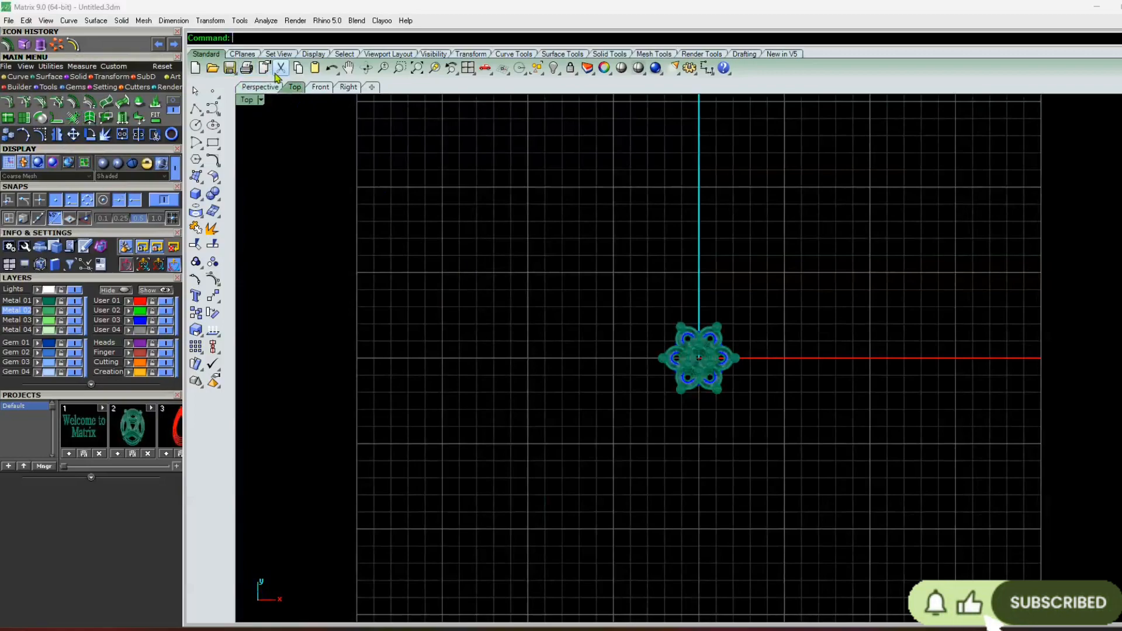
pyautogui.click(173, 102)
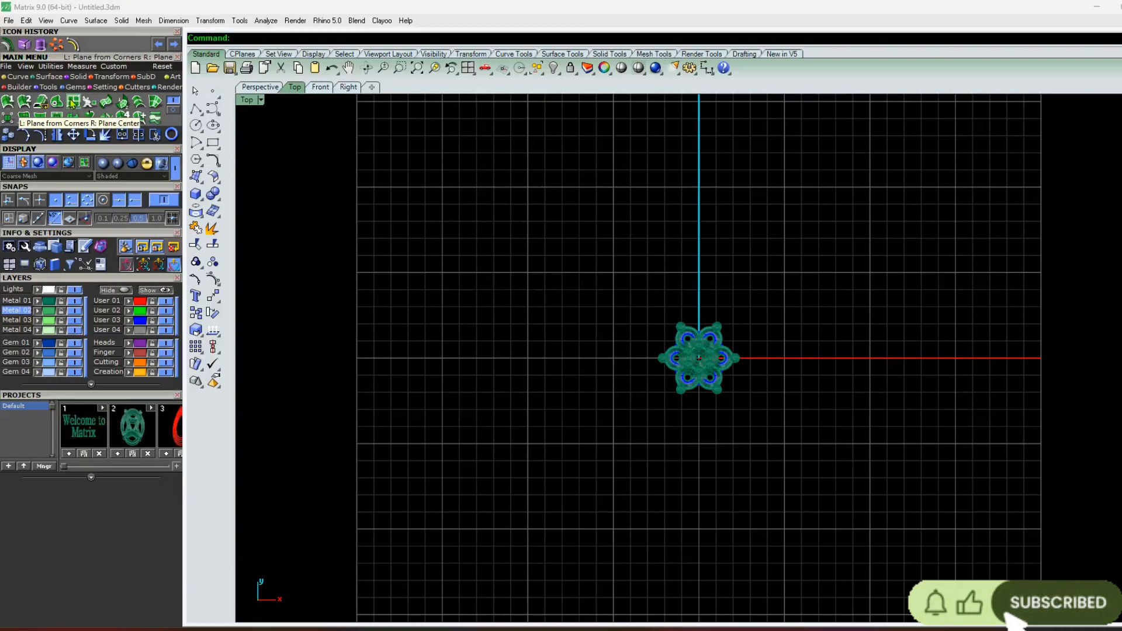
pyautogui.click(73, 104)
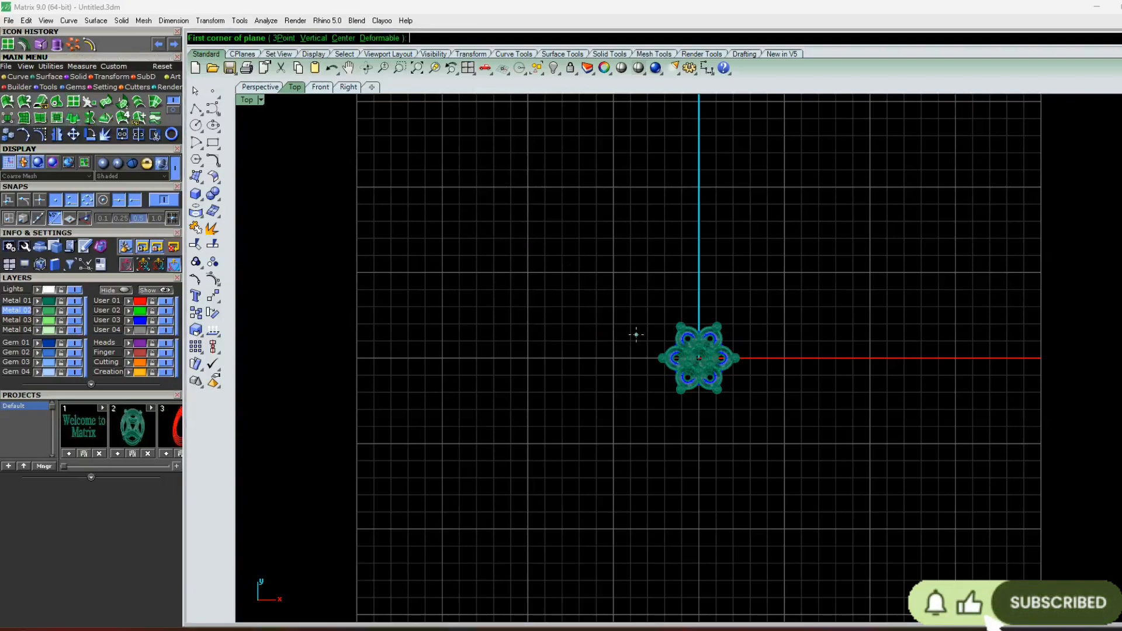
pyautogui.scroll(1, 636, 335)
pyautogui.click(632, 298)
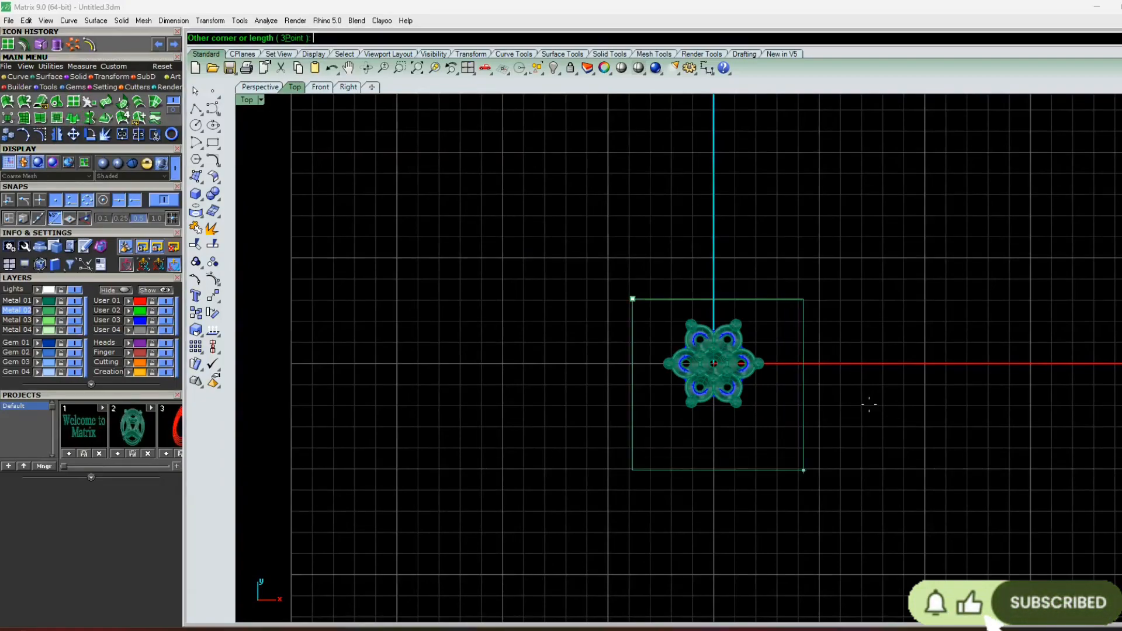
pyautogui.click(807, 473)
# - Centre the plane at the origin with Center Object, moving it to 0 in X, Y and Z on the CPlane
pyautogui.click(718, 308)
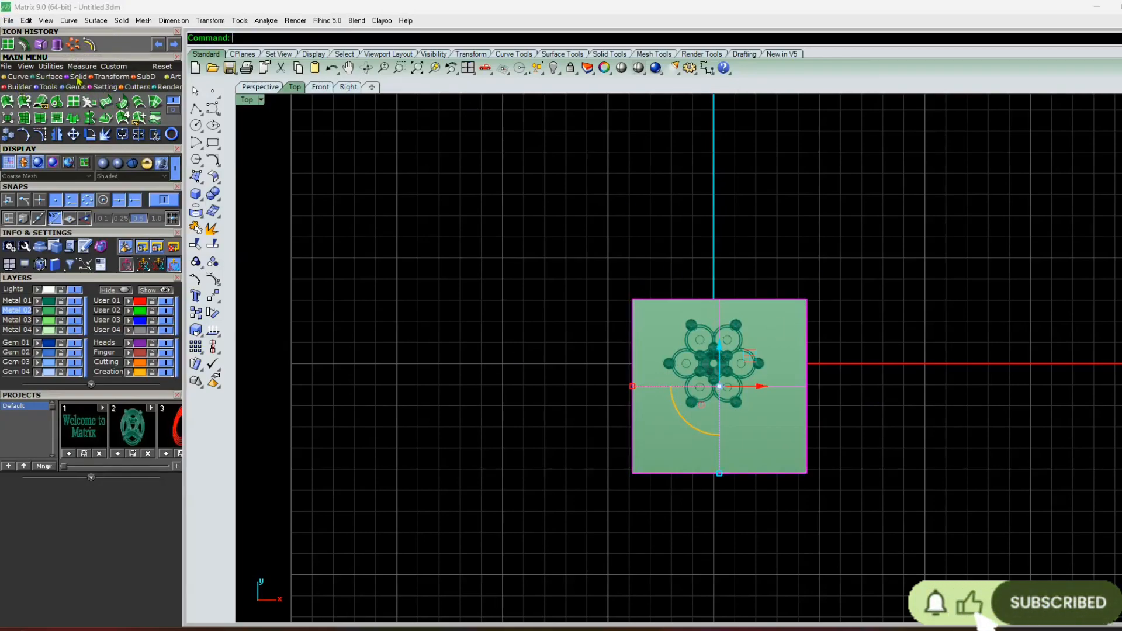
pyautogui.click(51, 66)
pyautogui.click(172, 101)
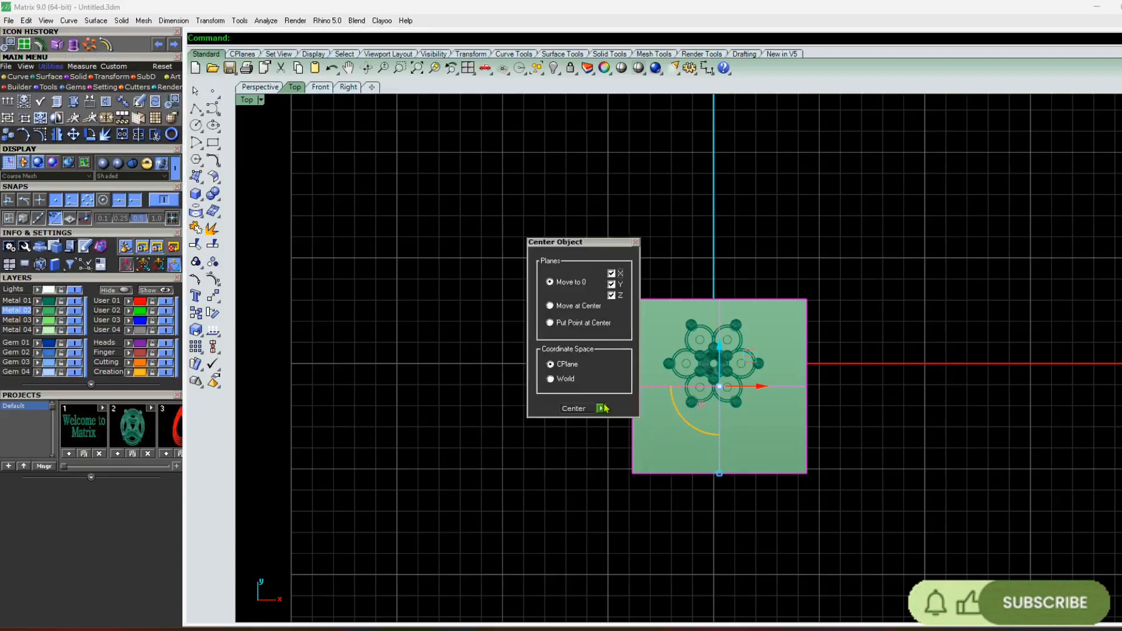
pyautogui.click(601, 408)
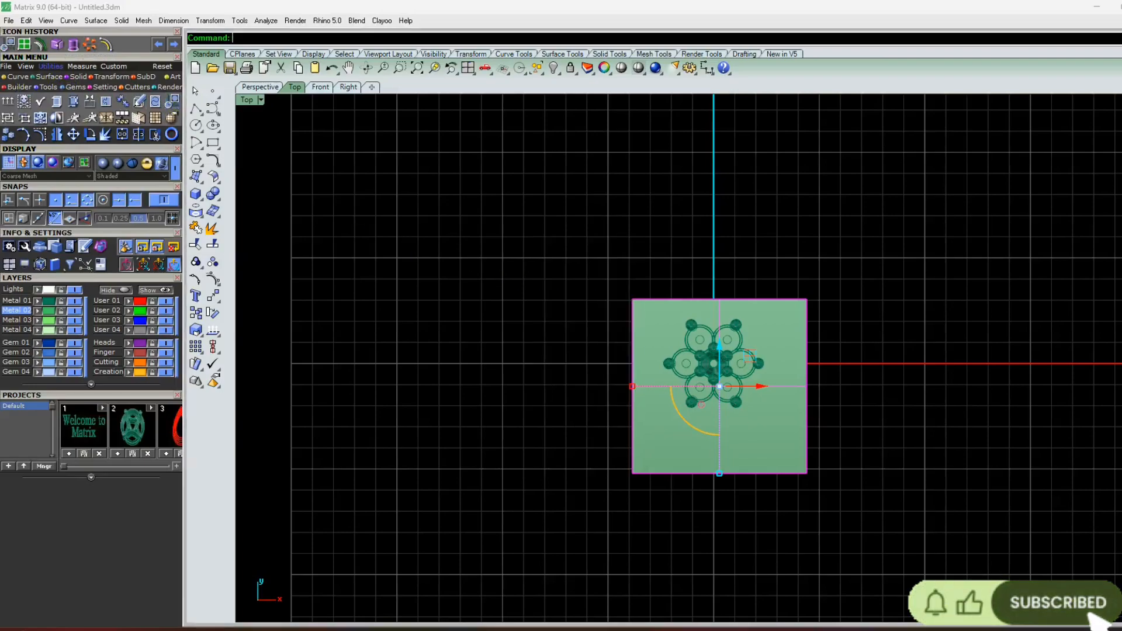
pyautogui.click(554, 453)
pyautogui.click(260, 86)
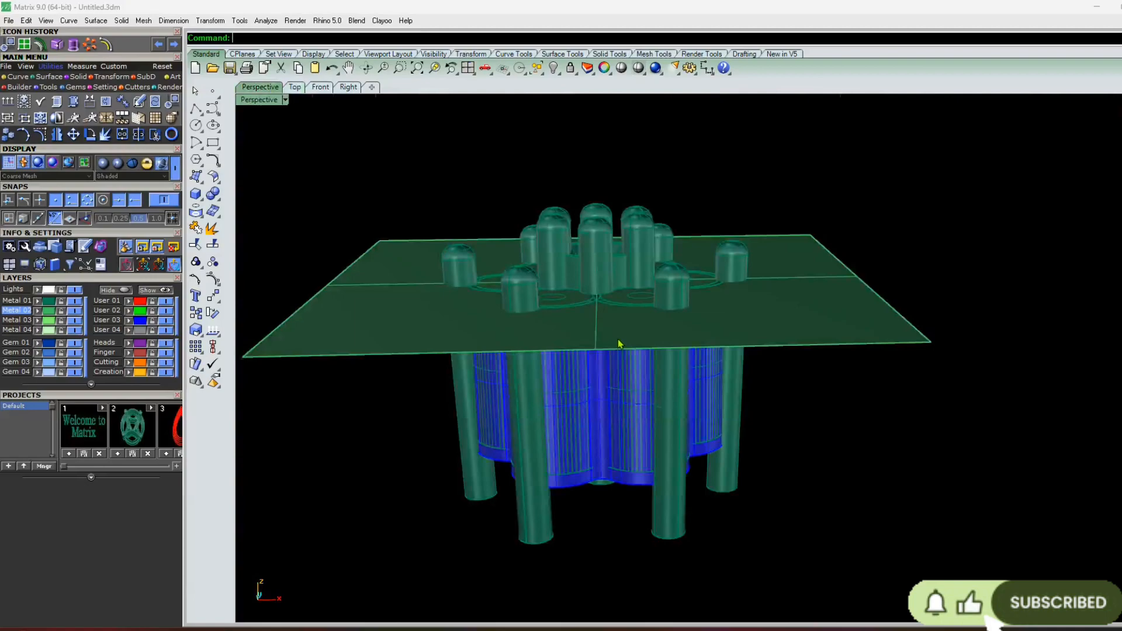
# - Boolean split the centre stone seat and the six inner prongs, using the plane as the cutting surface
pyautogui.moveTo(625, 257); pyautogui.dragTo(495, 302, button='right')
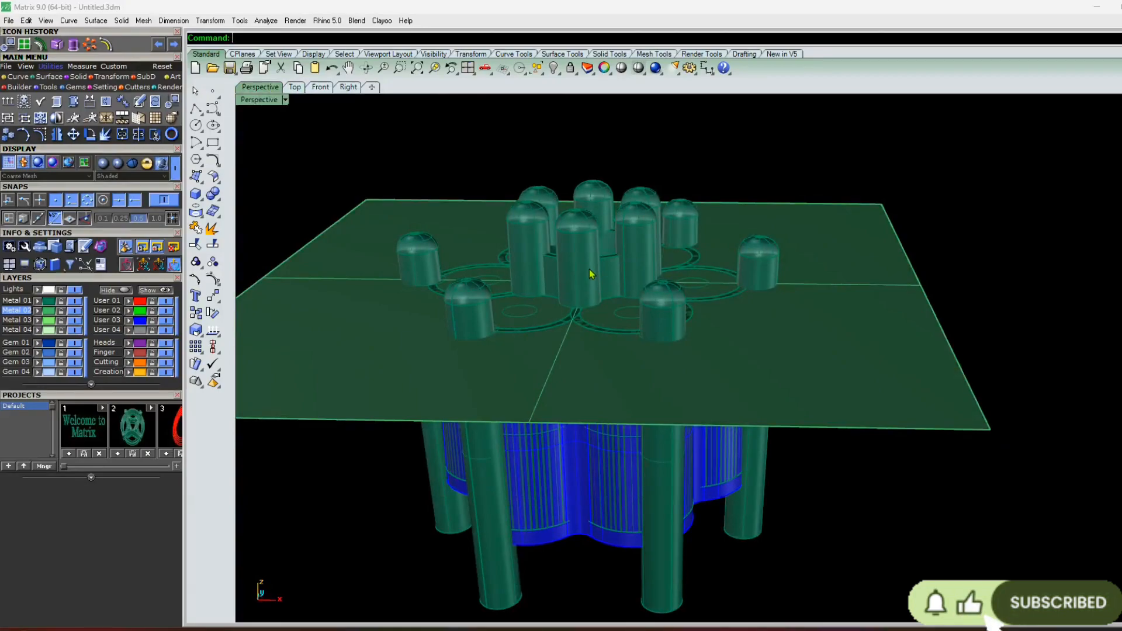
pyautogui.scroll(-2, 612, 312)
pyautogui.scroll(-2, 612, 314)
pyautogui.moveTo(612, 315); pyautogui.dragTo(631, 308, button='right')
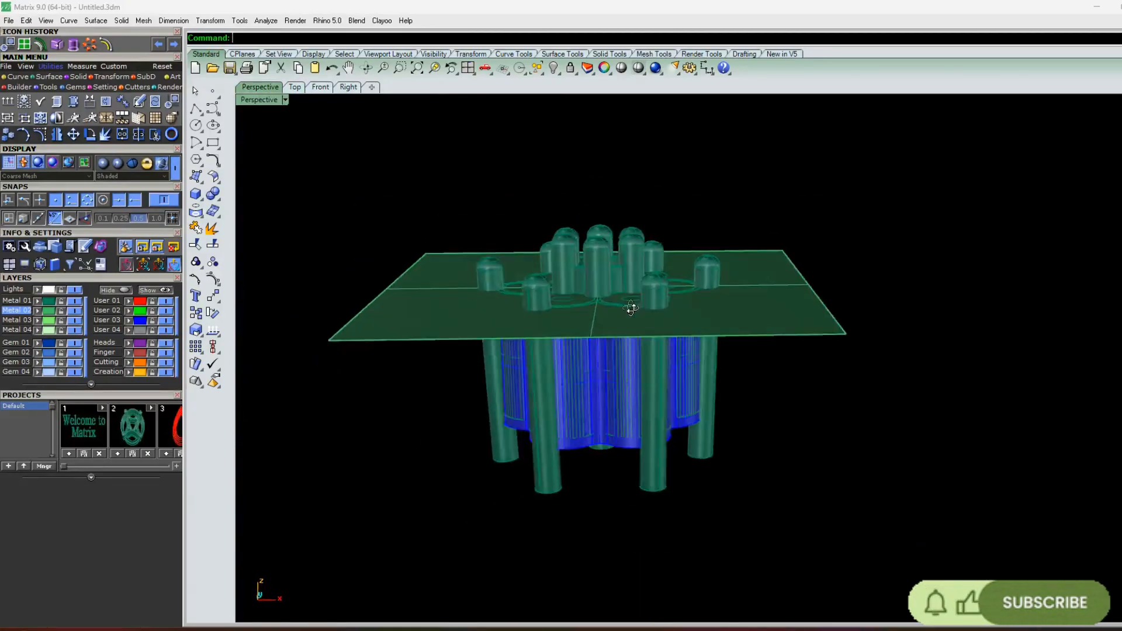
pyautogui.moveTo(623, 391); pyautogui.dragTo(588, 334, button='right')
pyautogui.scroll(4, 609, 359)
pyautogui.click(590, 322)
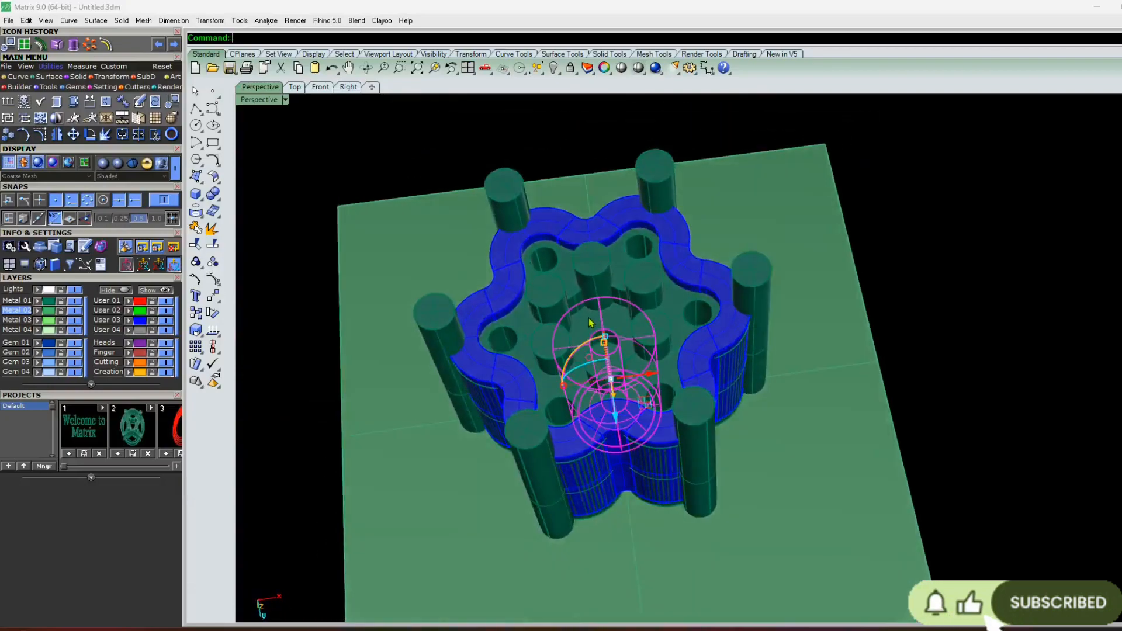
pyautogui.keyDown('shift'); pyautogui.click(555, 351); pyautogui.keyUp('shift')
pyautogui.keyDown('shift'); pyautogui.click(598, 354); pyautogui.keyUp('shift')
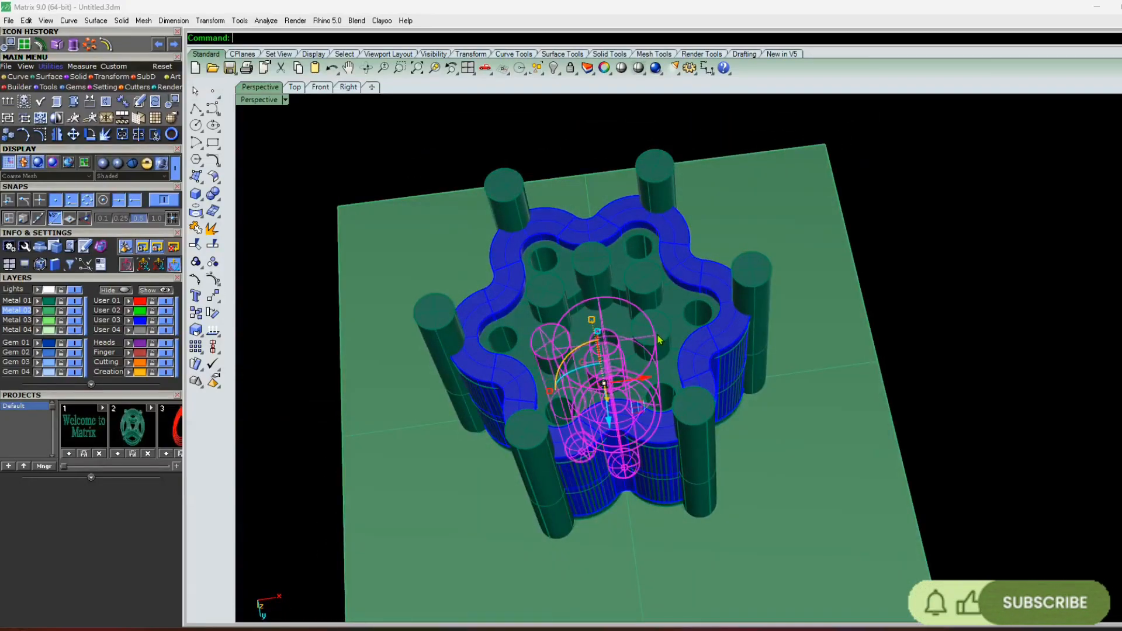
pyautogui.keyDown('shift'); pyautogui.click(649, 328); pyautogui.keyUp('shift')
pyautogui.keyDown('shift'); pyautogui.click(646, 289); pyautogui.keyUp('shift')
pyautogui.keyDown('shift'); pyautogui.click(605, 268); pyautogui.keyUp('shift')
pyautogui.keyDown('shift'); pyautogui.click(557, 294); pyautogui.keyUp('shift')
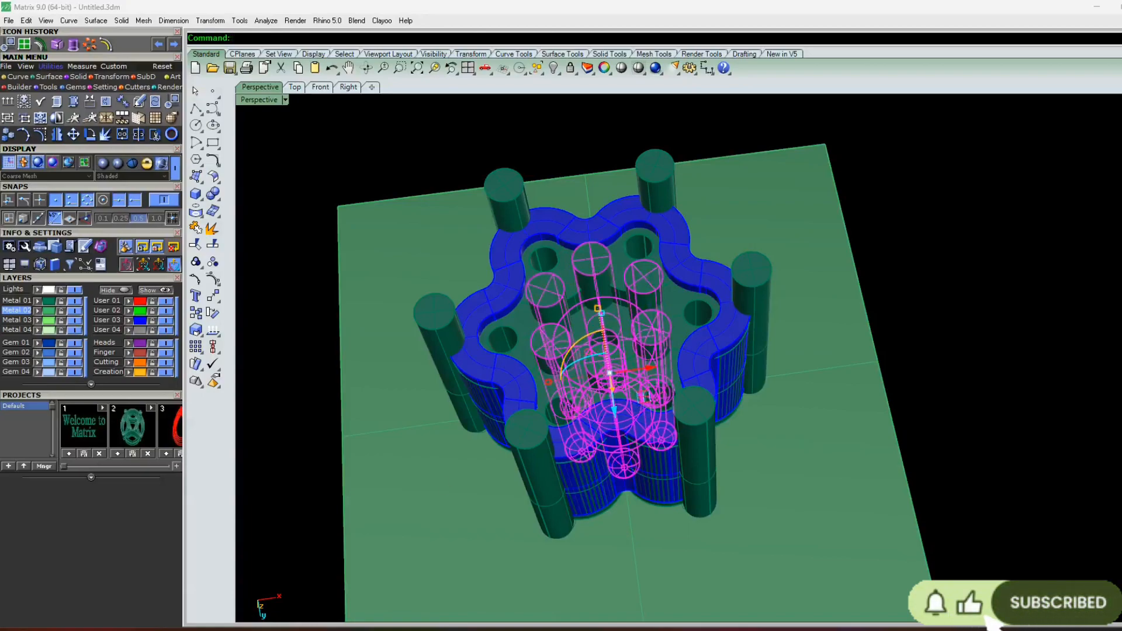
pyautogui.click(214, 194)
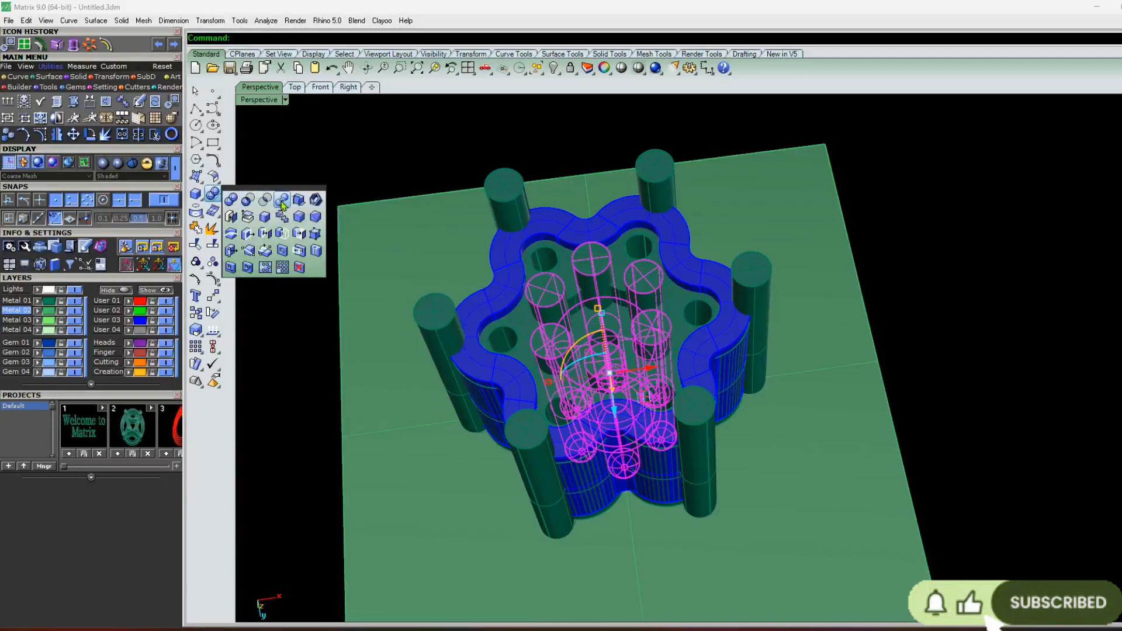
pyautogui.click(282, 201)
pyautogui.scroll(-5, 744, 320)
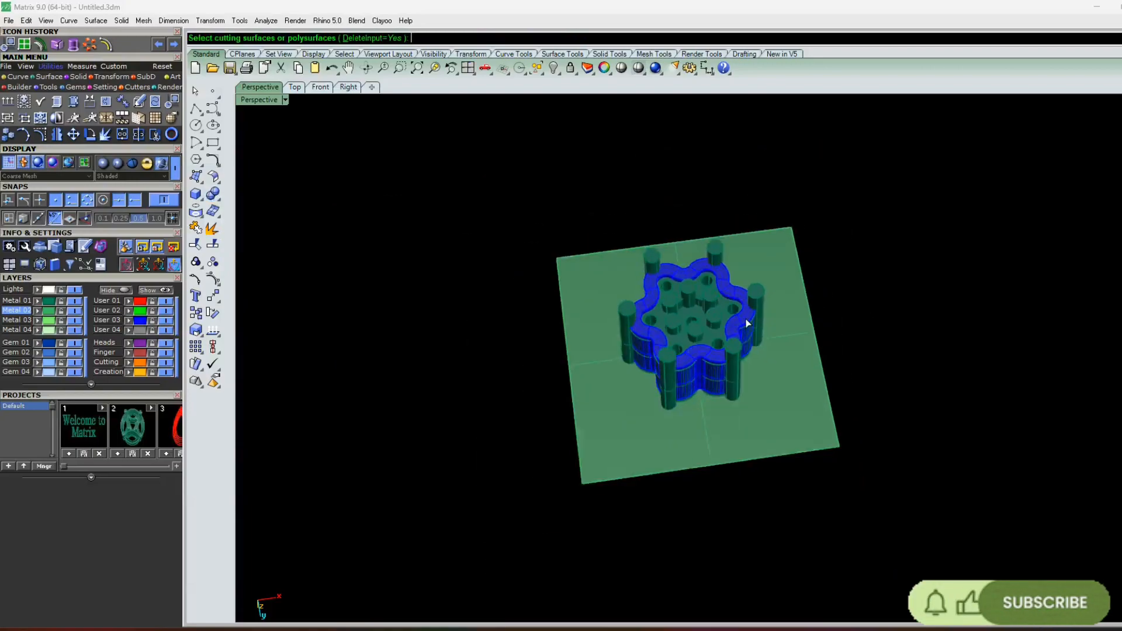
pyautogui.click(613, 425)
pyautogui.rightClick(619, 426)
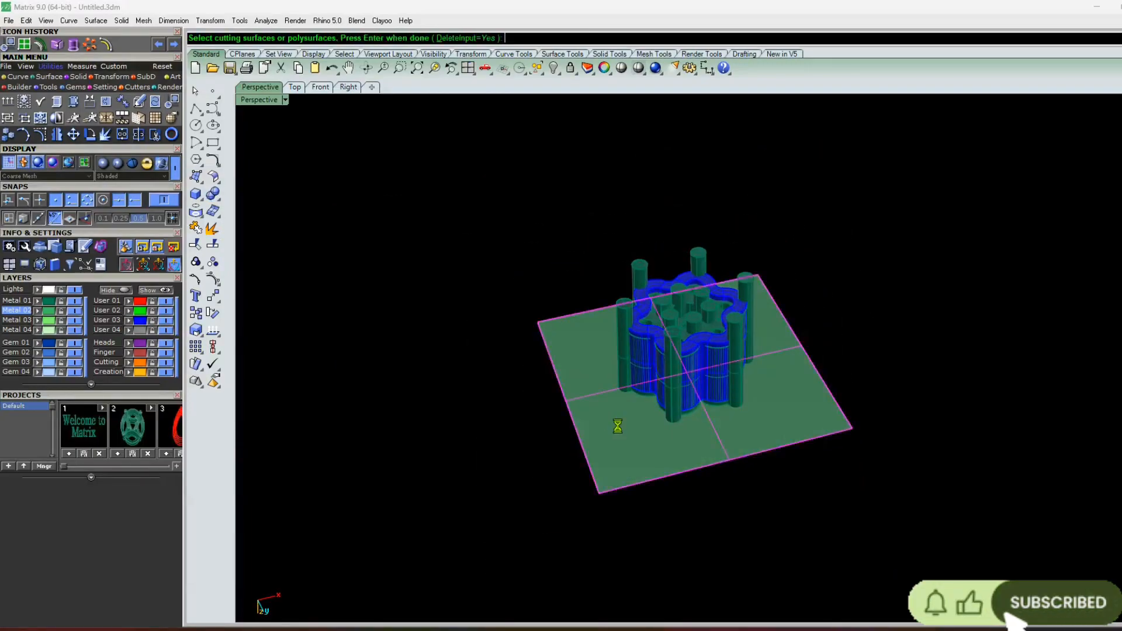
# - Delete the cut-off lower pieces of the six inner prongs and the centre seat, along with the cutting plane
pyautogui.moveTo(626, 437); pyautogui.dragTo(789, 388, button='right')
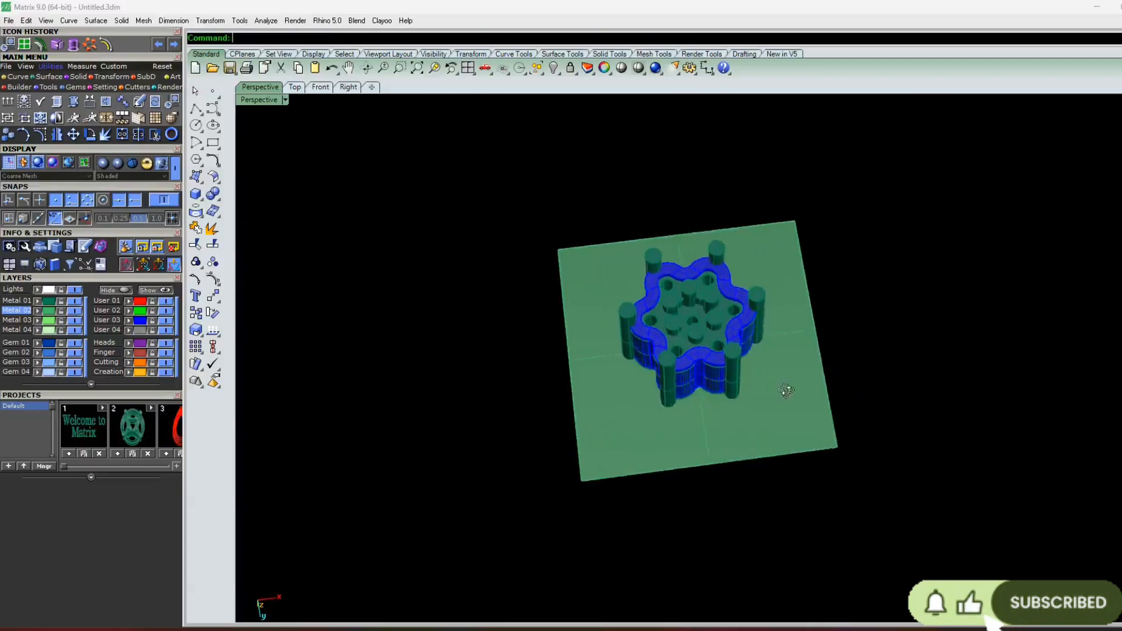
pyautogui.scroll(3, 703, 304)
pyautogui.click(660, 323)
pyautogui.press('Delete')
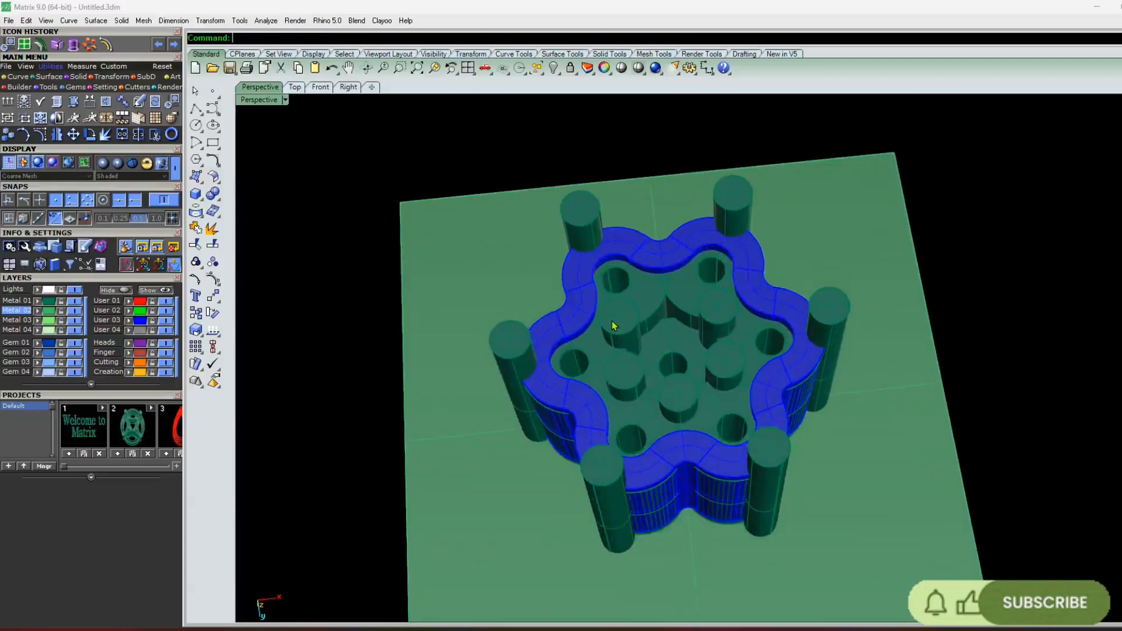
pyautogui.click(612, 321)
pyautogui.press('Delete')
pyautogui.click(629, 381)
pyautogui.press('Delete')
pyautogui.click(673, 387)
pyautogui.press('Delete')
pyautogui.click(719, 343)
pyautogui.press('Delete')
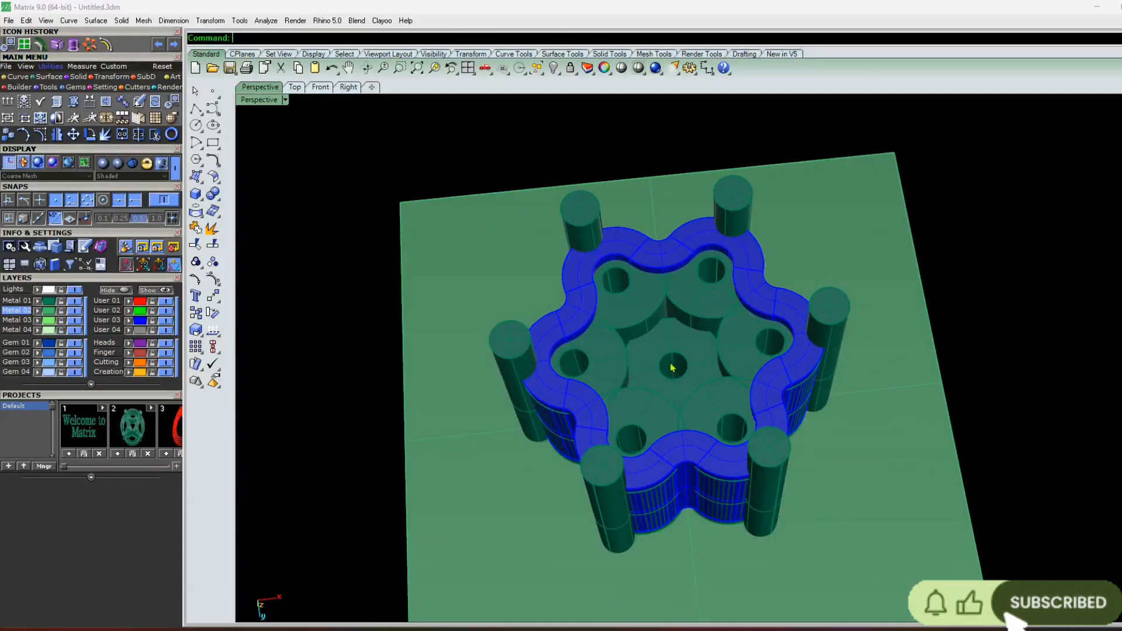
pyautogui.click(672, 366)
pyautogui.press('Delete')
# - Check the trimmed centre from underneath and hide the User 03 layer holding the flower wall
pyautogui.scroll(-5, 696, 403)
pyautogui.moveTo(696, 403); pyautogui.dragTo(678, 451, button='right')
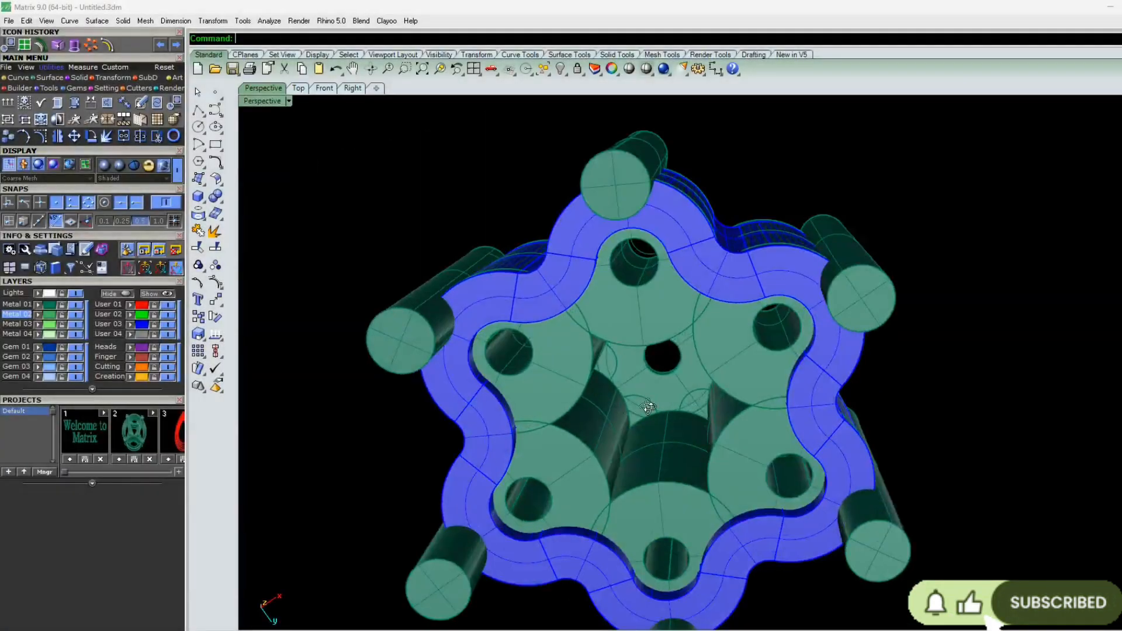
pyautogui.scroll(5, 647, 411)
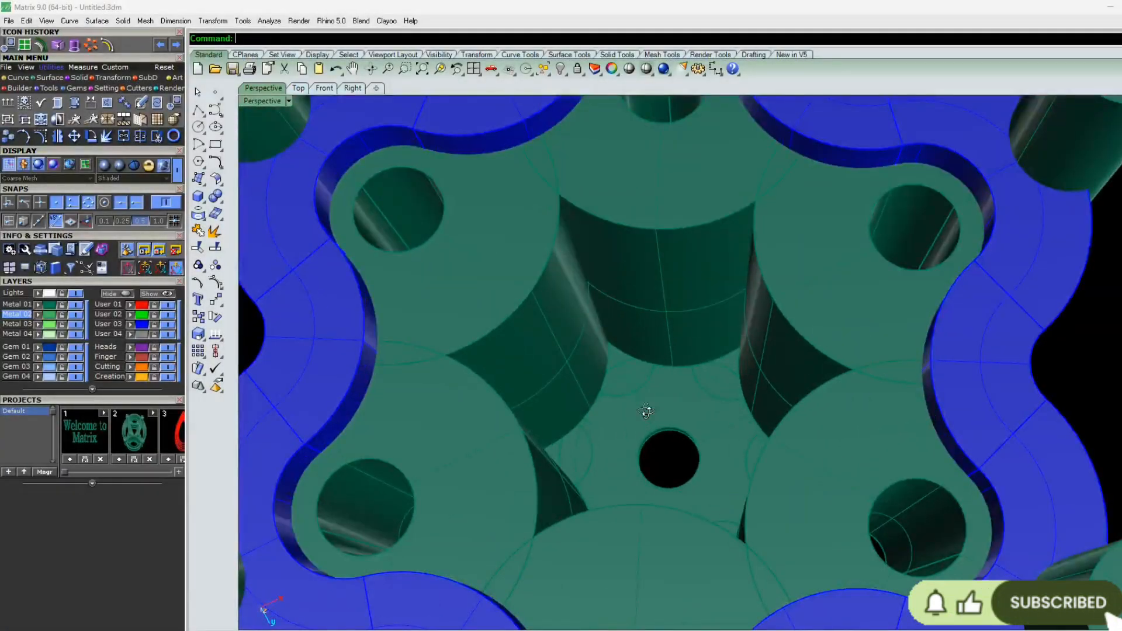
pyautogui.scroll(-2, 647, 411)
pyautogui.moveTo(647, 411); pyautogui.dragTo(611, 426, button='right')
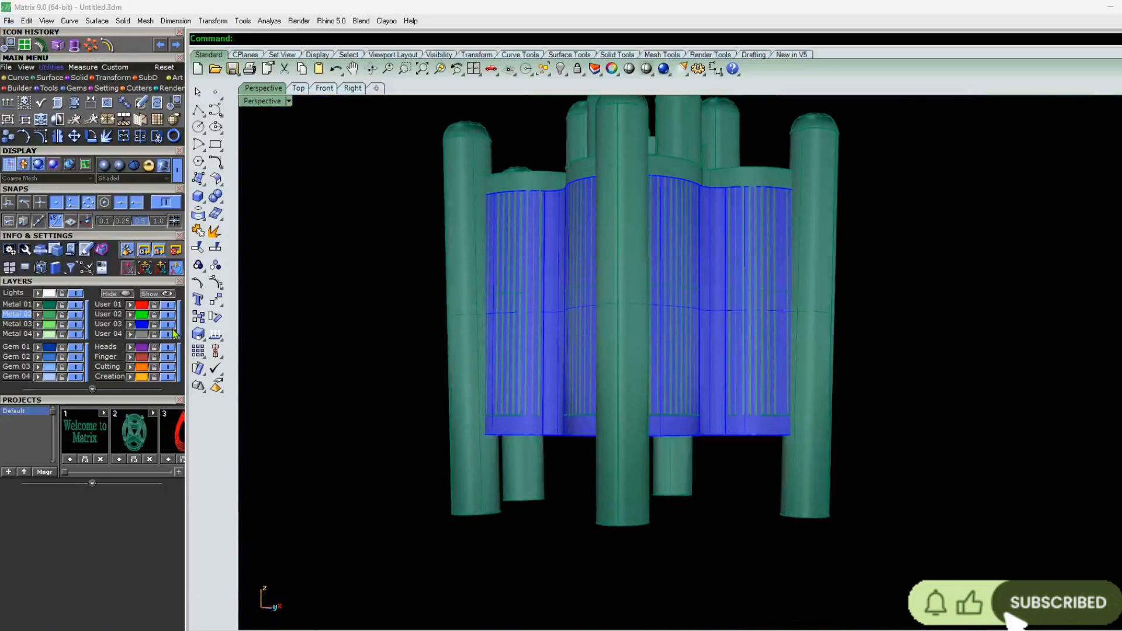
pyautogui.click(308, 343)
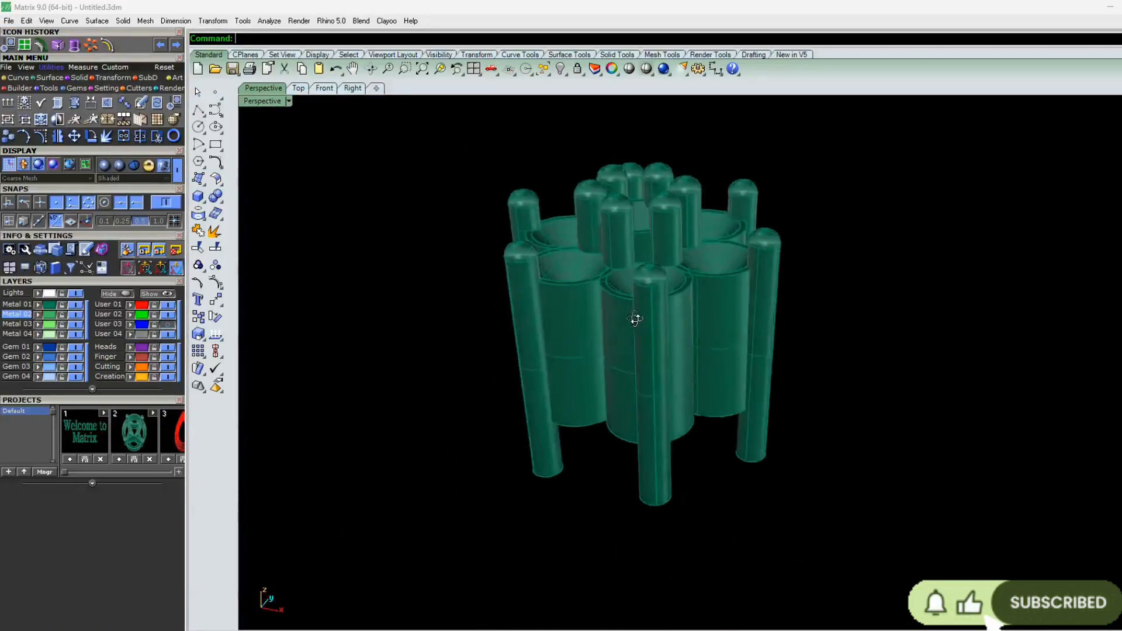
# - Delete the outer seats and prongs on one side to expose the trimmed centre seat
pyautogui.click(631, 325)
pyautogui.press('Delete')
pyautogui.click(664, 368)
pyautogui.press('Delete')
pyautogui.click(714, 369)
pyautogui.press('Delete')
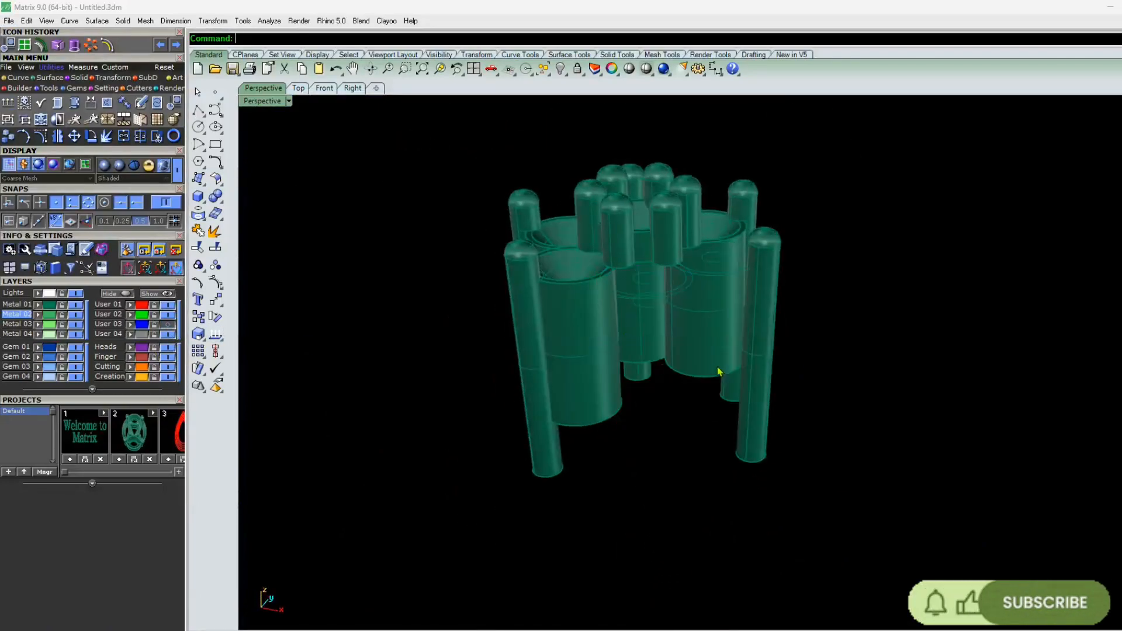
pyautogui.click(718, 369)
pyautogui.press('Delete')
pyautogui.click(766, 338)
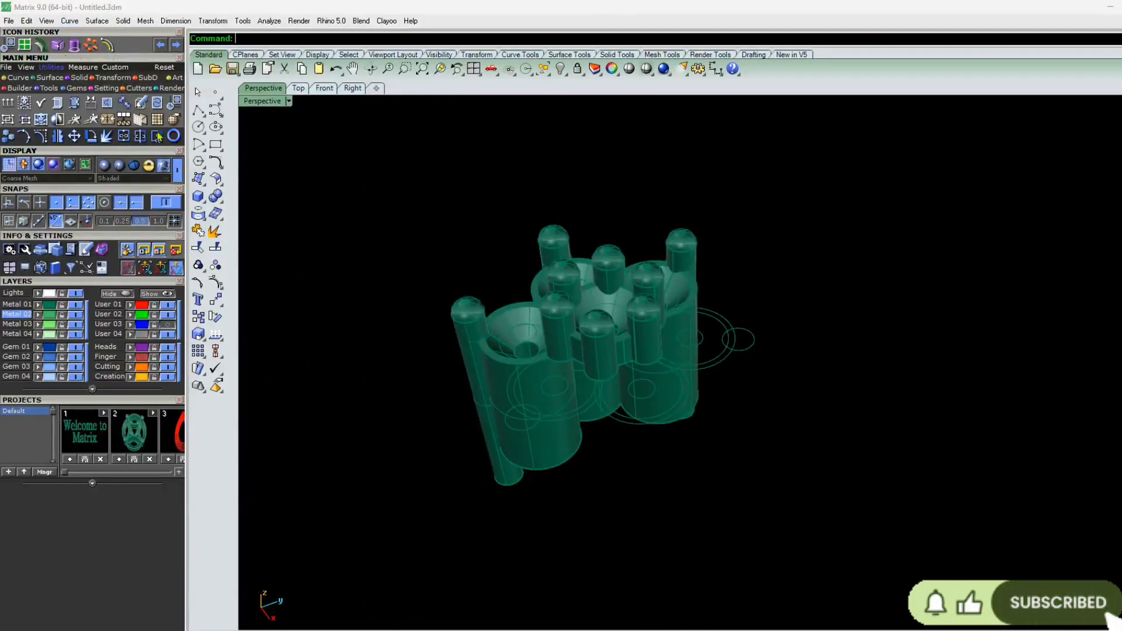
# - Measure the height of the trimmed centre seat's side with a temporary line and inspect it from below and above
pyautogui.click(472, 70)
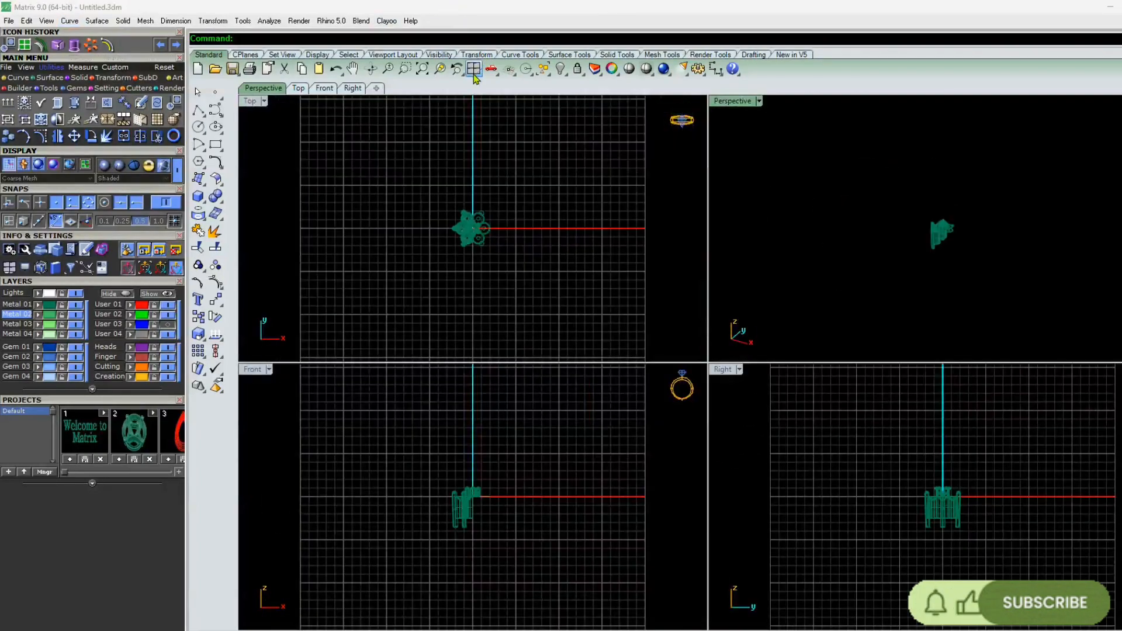
pyautogui.doubleClick(741, 104)
pyautogui.scroll(15, 719, 393)
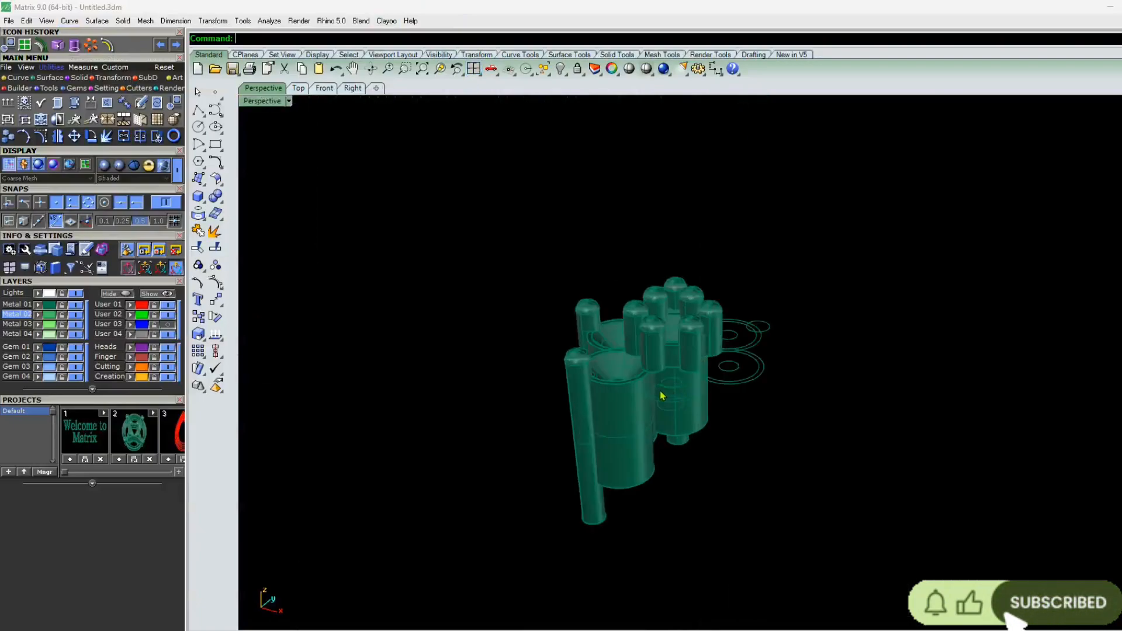
pyautogui.moveTo(621, 399); pyautogui.dragTo(648, 430, button='right')
pyautogui.moveTo(671, 484); pyautogui.dragTo(757, 465, button='right')
pyautogui.write('l')
pyautogui.press('Return')
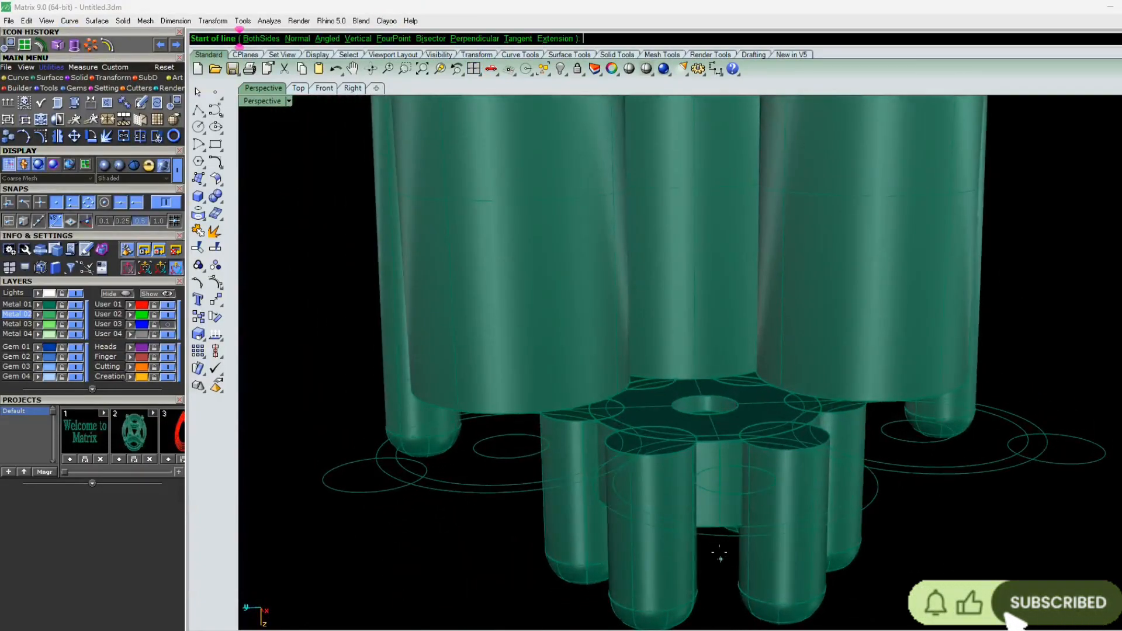
pyautogui.click(719, 527)
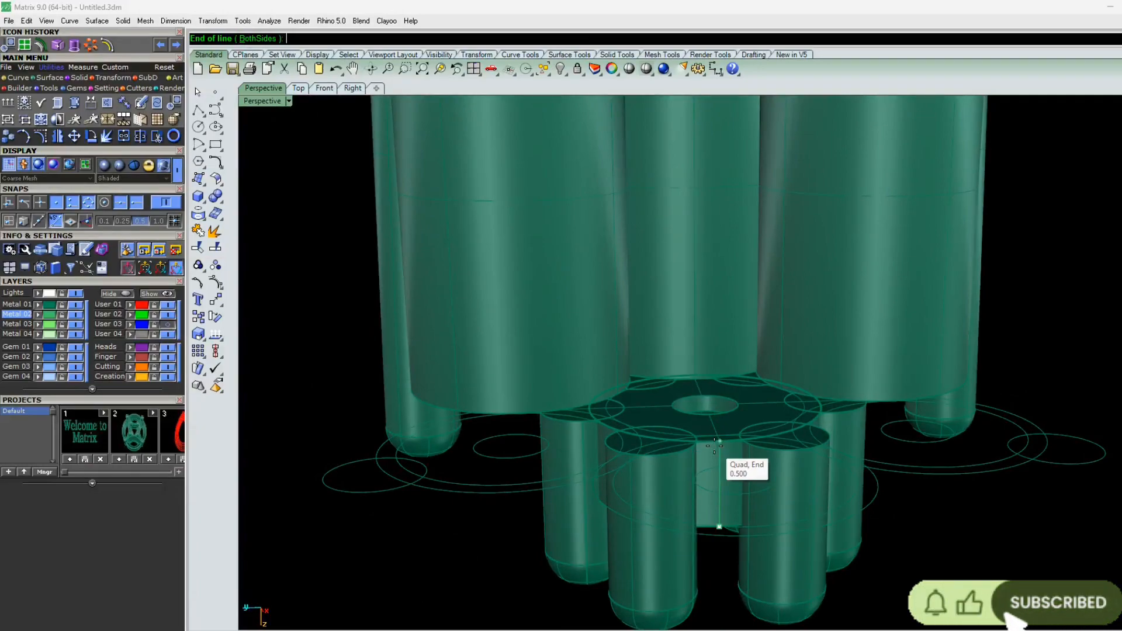
pyautogui.press('Escape')
pyautogui.moveTo(716, 447); pyautogui.dragTo(732, 413, button='right')
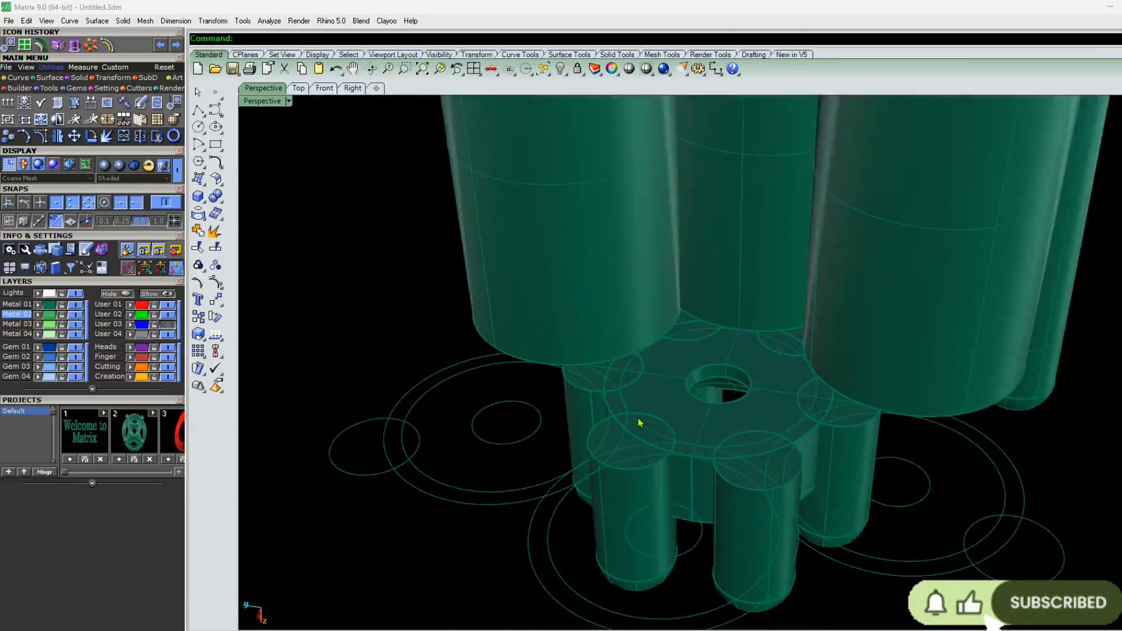
pyautogui.moveTo(651, 414); pyautogui.dragTo(745, 361, button='right')
pyautogui.moveTo(672, 418); pyautogui.dragTo(647, 470, button='right')
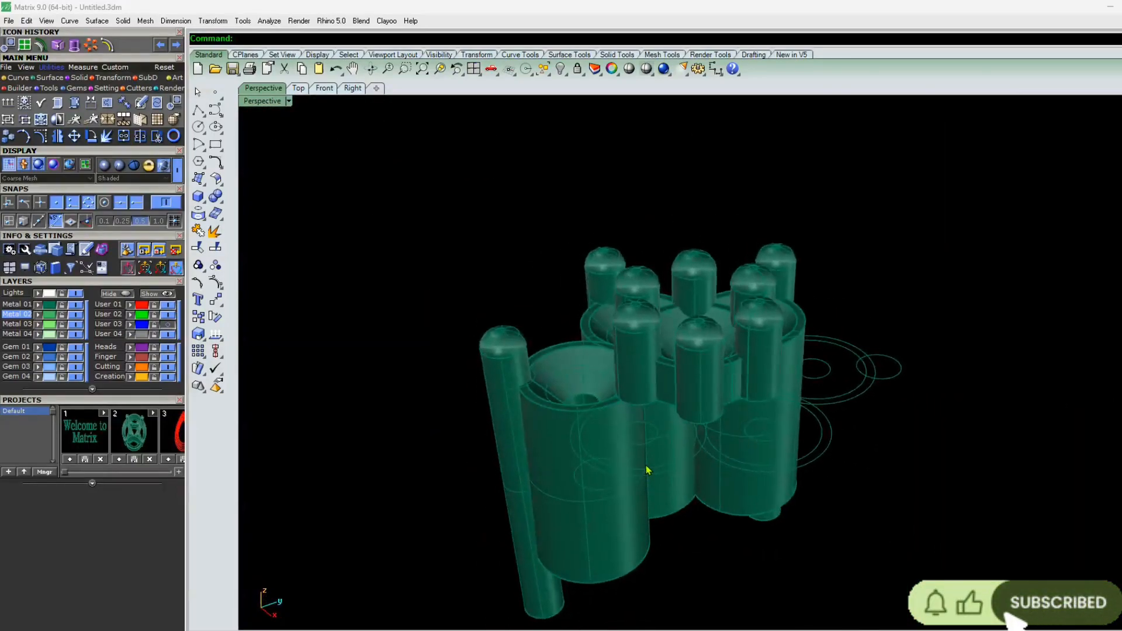
# - Undo the deletions of the outer seats and prongs, and select the restored cone above the cluster
pyautogui.hotkey('ctrl', 'z')
pyautogui.hotkey('ctrl', 'z')
pyautogui.hotkey('ctrl', 'z')
pyautogui.hotkey('ctrl', 'z')
pyautogui.hotkey('ctrl', 'z')
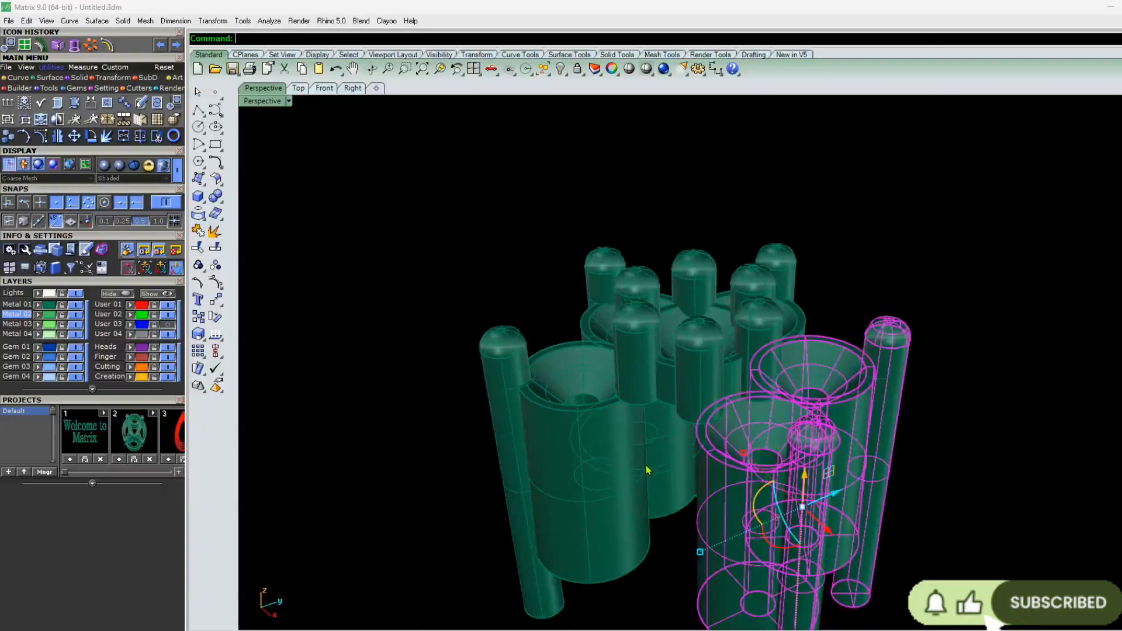
pyautogui.hotkey('ctrl', 'z')
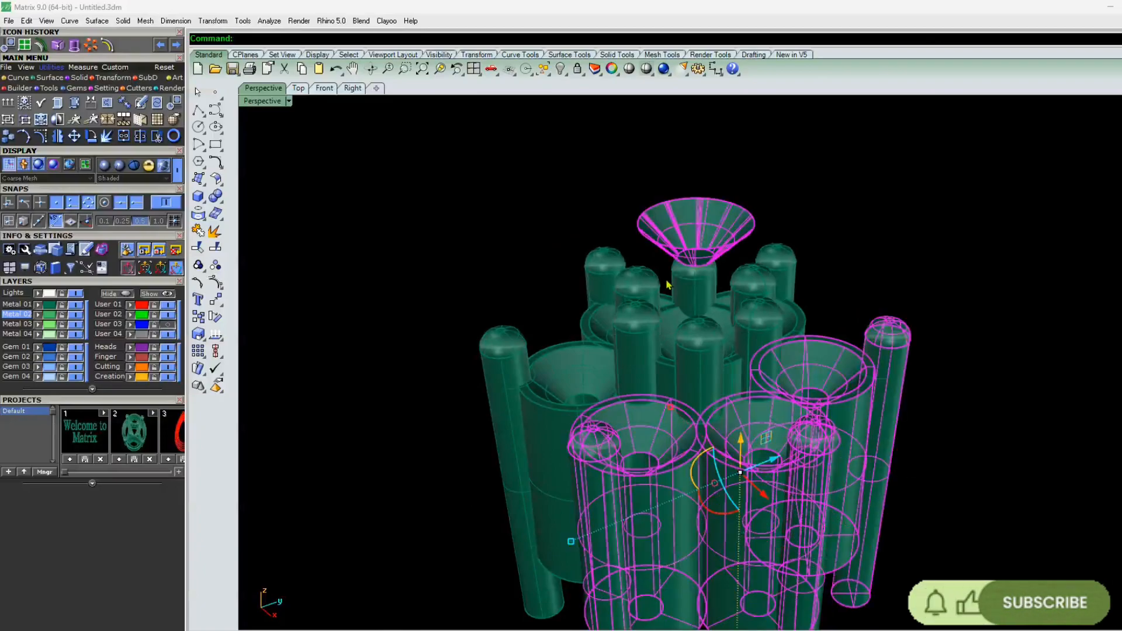
pyautogui.click(696, 232)
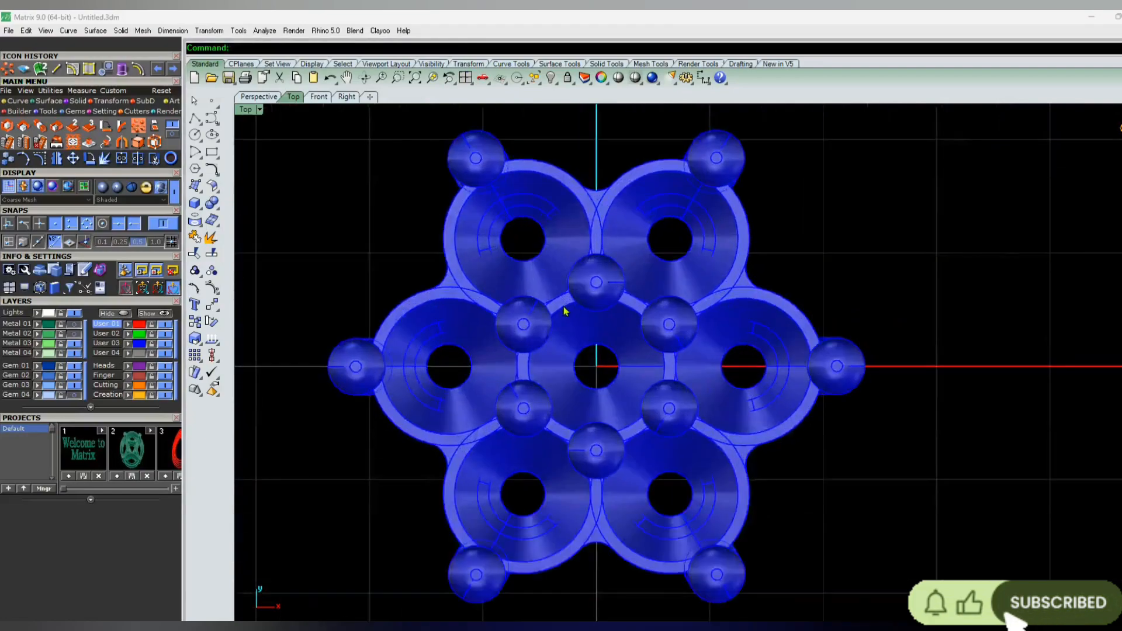
# - Load a size 2.1 round diamond with Gem Loader and raise it into the centre seat between the inner prongs
pyautogui.click(23, 69)
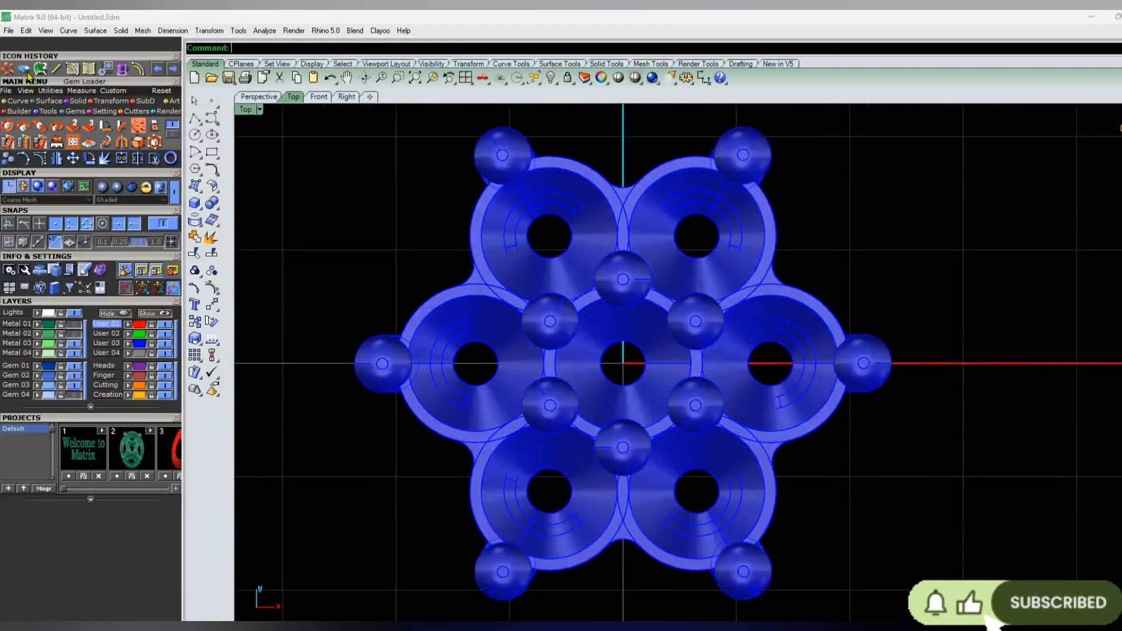
pyautogui.click(132, 601)
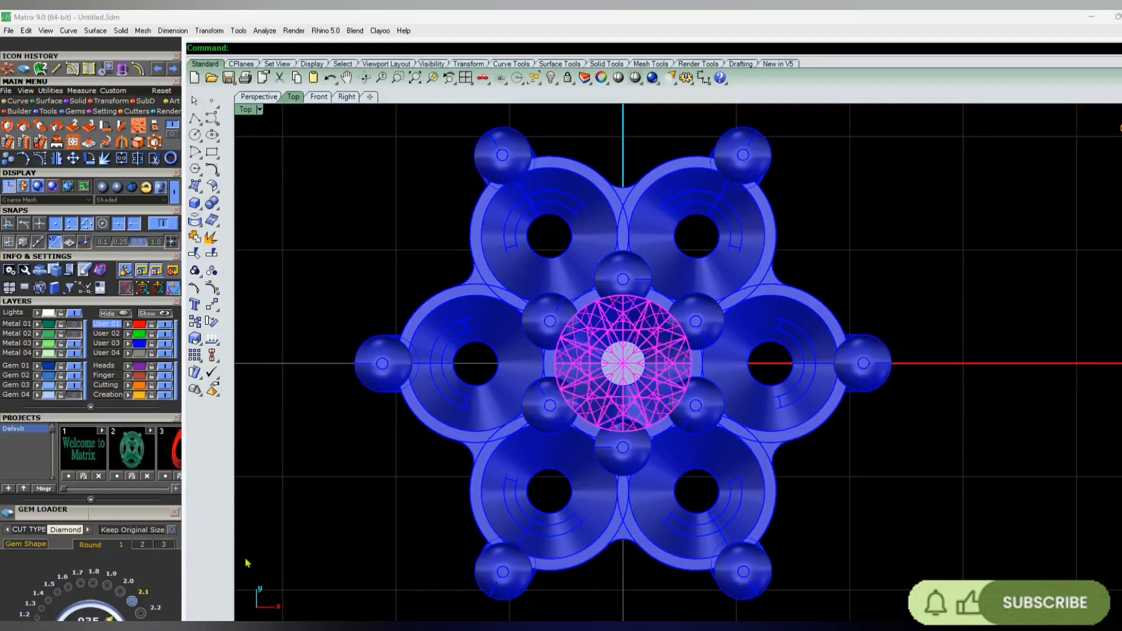
pyautogui.click(271, 103)
pyautogui.moveTo(491, 435); pyautogui.dragTo(651, 444, button='right')
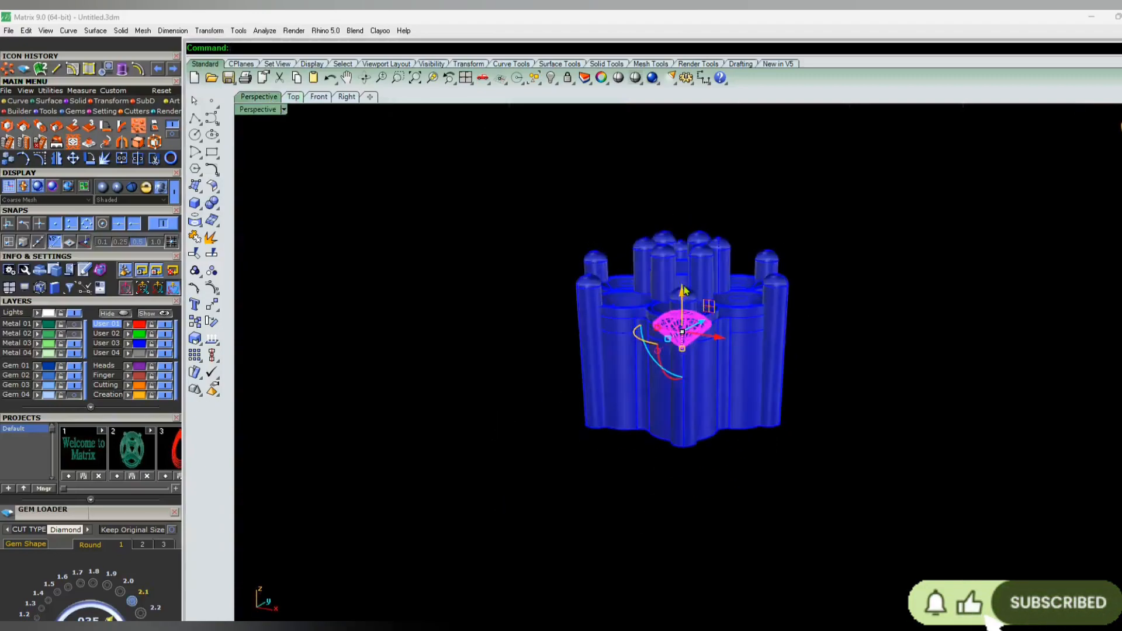
pyautogui.moveTo(679, 295); pyautogui.dragTo(966, 292)
pyautogui.scroll(10, 583, 401)
pyautogui.scroll(-5, 804, 386)
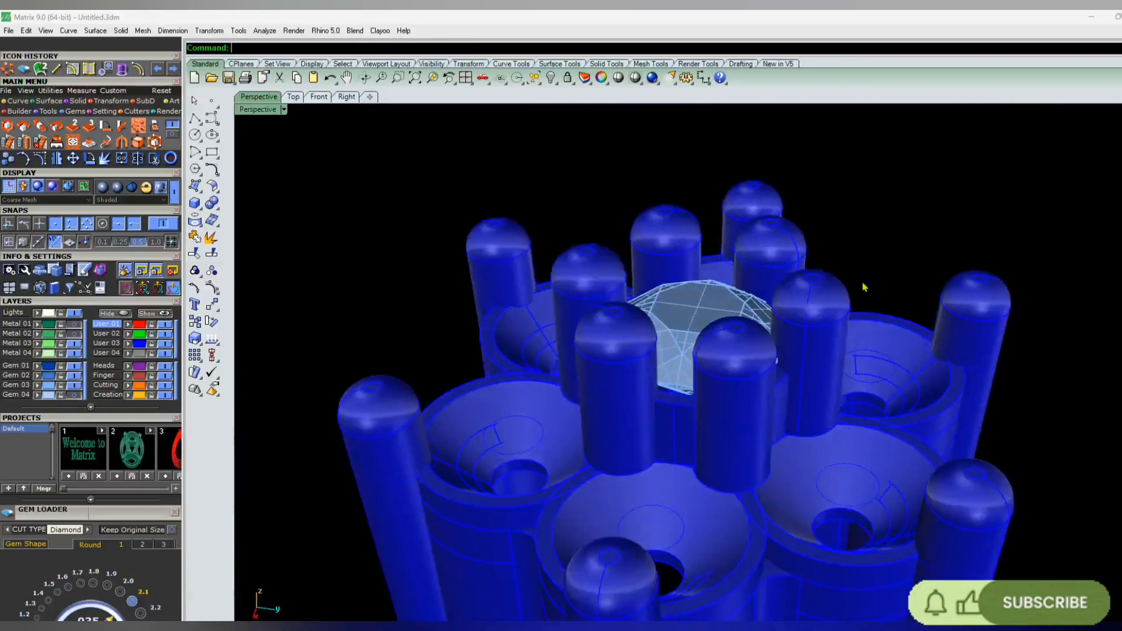
# - Inspect the centre diamond's seating between the inner prongs from the side and from above
pyautogui.moveTo(310, 323); pyautogui.dragTo(685, 375, button='right')
pyautogui.scroll(5, 685, 375)
pyautogui.click(724, 265)
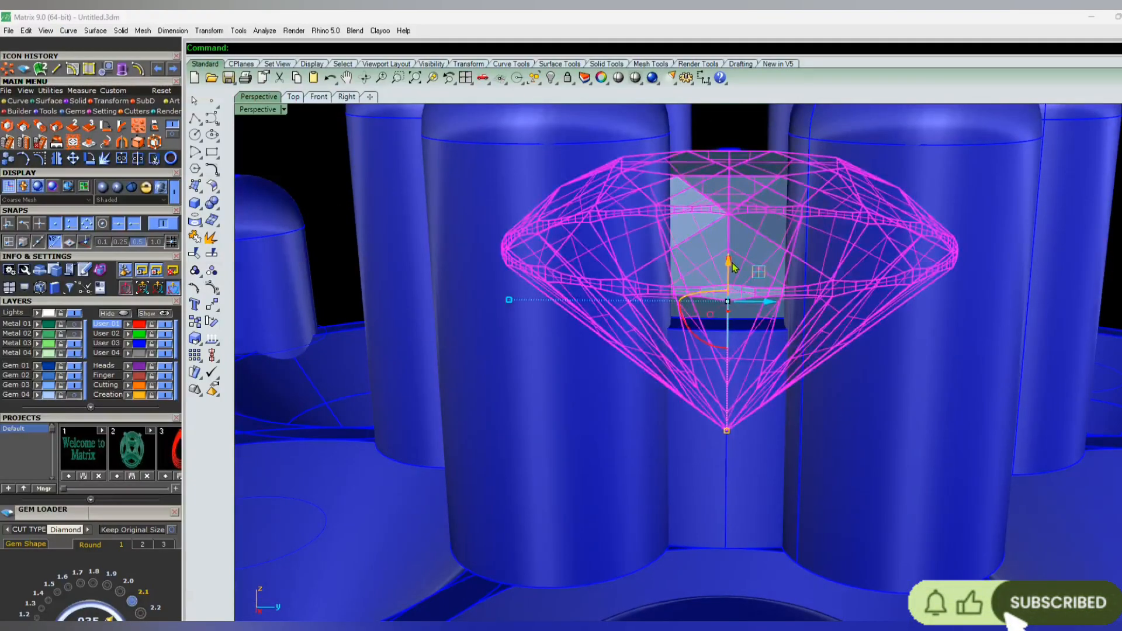
pyautogui.scroll(-8, 620, 360)
pyautogui.click(847, 222)
pyautogui.moveTo(614, 421); pyautogui.dragTo(512, 434, button='right')
pyautogui.scroll(7, 598, 359)
pyautogui.moveTo(472, 441); pyautogui.dragTo(581, 355, button='right')
pyautogui.scroll(-3, 581, 355)
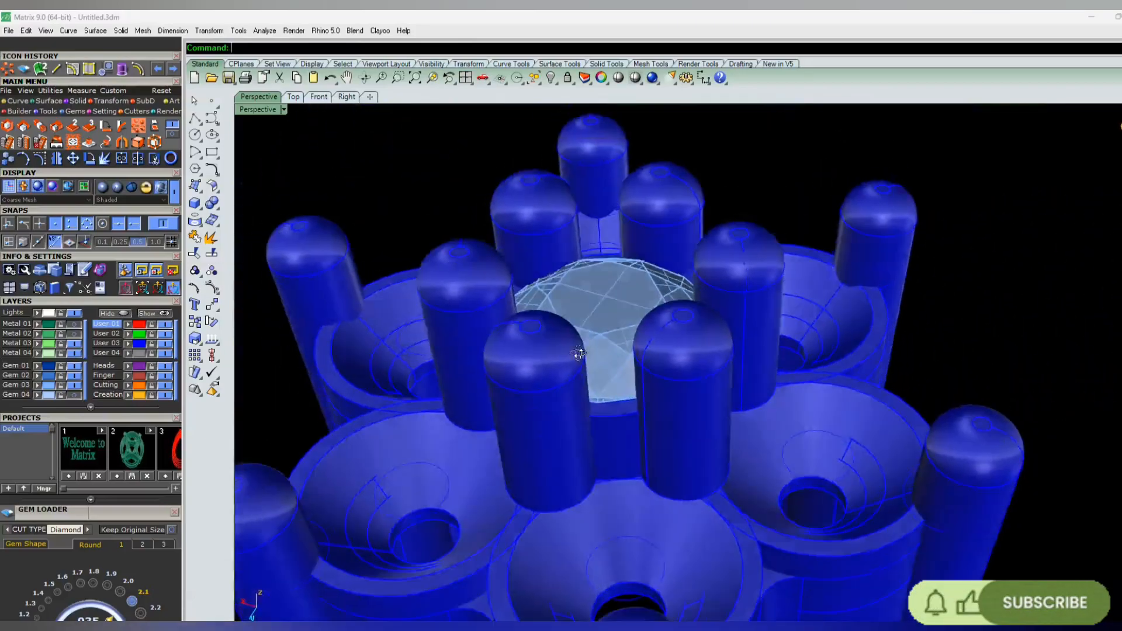
# - Nudge the centre diamond vertically to fine-tune its height in the seat
pyautogui.scroll(3, 587, 363)
pyautogui.moveTo(587, 398); pyautogui.dragTo(604, 310, button='right')
pyautogui.click(606, 312)
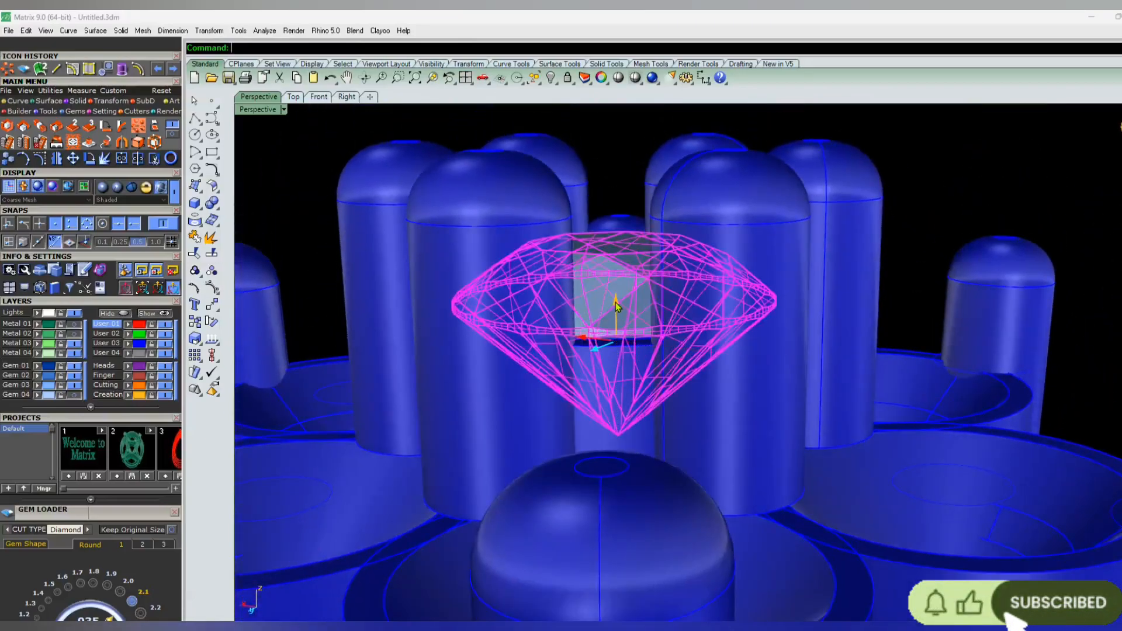
pyautogui.moveTo(615, 302); pyautogui.dragTo(616, 300)
pyautogui.click(980, 174)
pyautogui.moveTo(824, 286); pyautogui.dragTo(596, 368, button='right')
pyautogui.scroll(-6, 668, 459)
# - Copy the centre diamond to the centre of the neighbouring outer seat on the negative X side
pyautogui.click(680, 333)
pyautogui.click(292, 96)
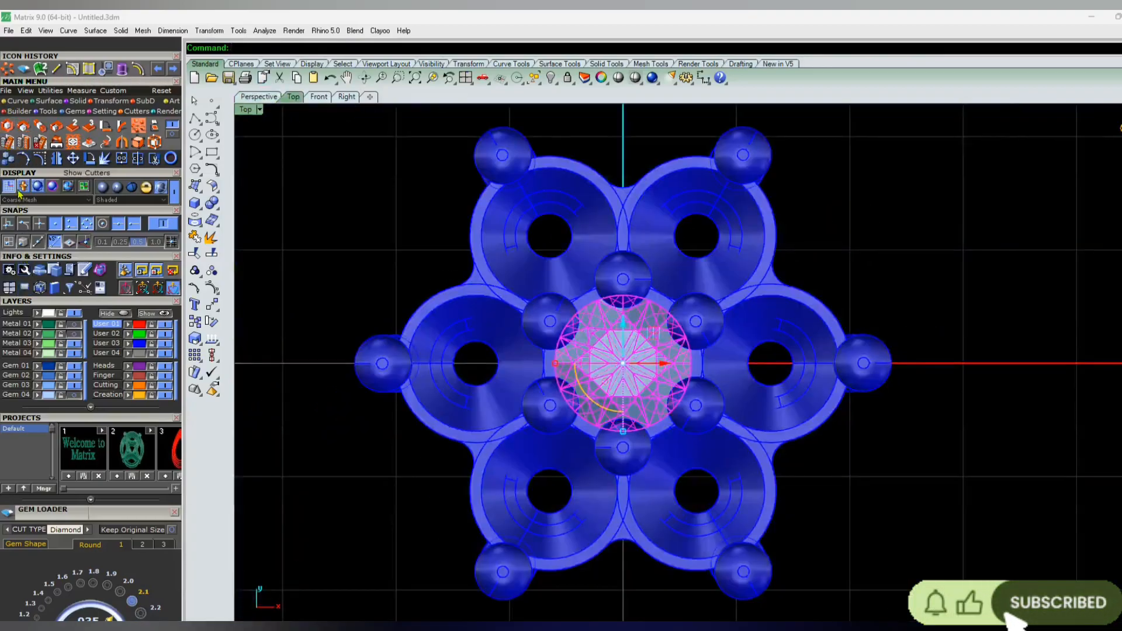
pyautogui.press('Return')
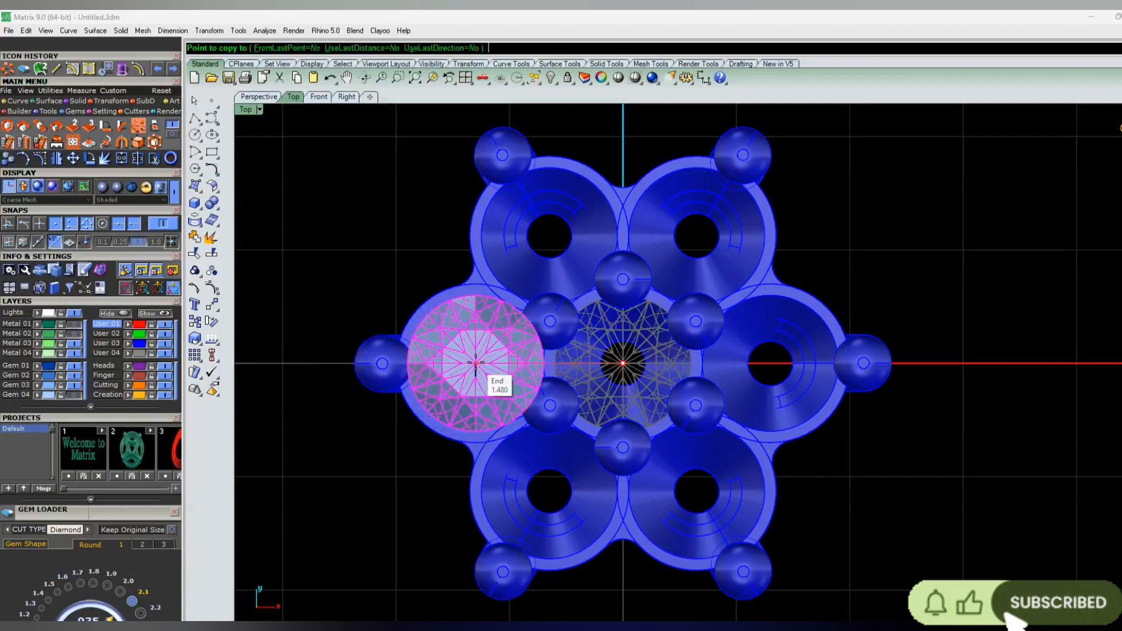
pyautogui.click(476, 363)
# - Lower the copied diamond vertically from the centre stone's level into its outer seat
pyautogui.scroll(4, 383, 420)
pyautogui.click(514, 365)
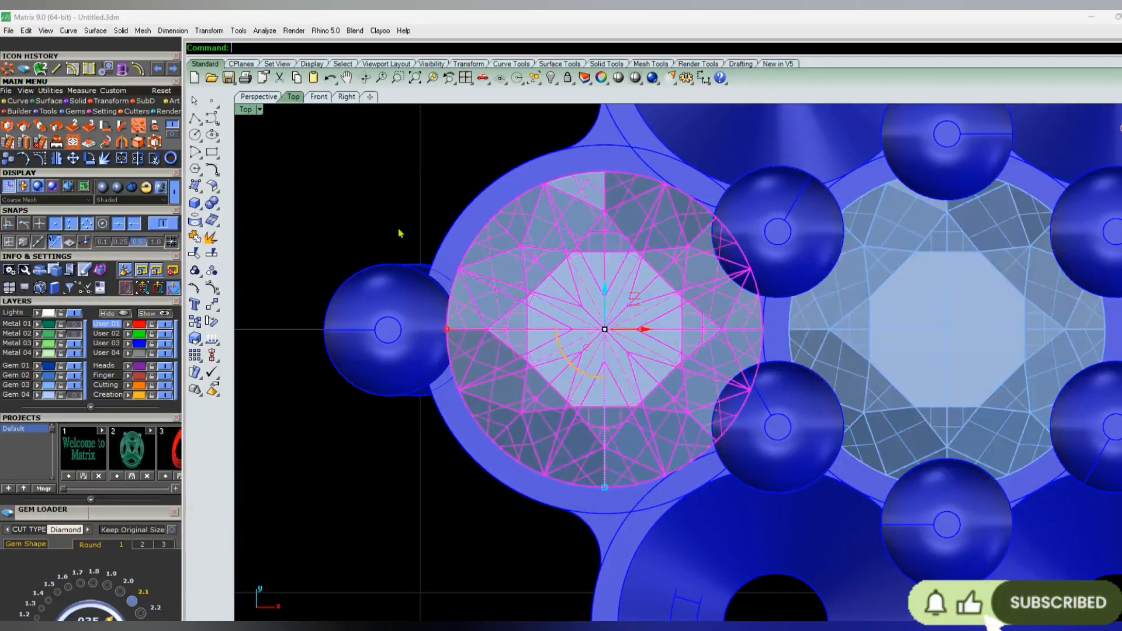
pyautogui.click(255, 100)
pyautogui.moveTo(473, 434); pyautogui.dragTo(623, 327, button='right')
pyautogui.scroll(5, 623, 328)
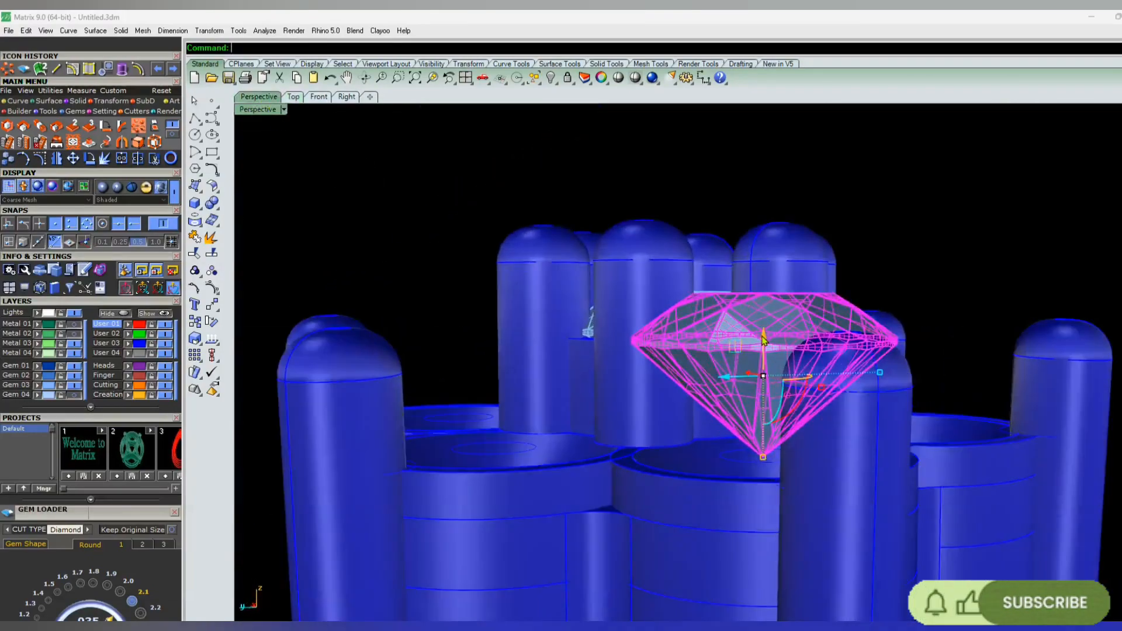
pyautogui.moveTo(759, 353); pyautogui.dragTo(758, 456)
# - Fine-tune the outer diamond's height so that it rests on the rim of its seat
pyautogui.click(935, 293)
pyautogui.moveTo(935, 292); pyautogui.dragTo(634, 319, button='right')
pyautogui.click(463, 445)
pyautogui.scroll(3, 471, 427)
pyautogui.moveTo(435, 434); pyautogui.dragTo(436, 444)
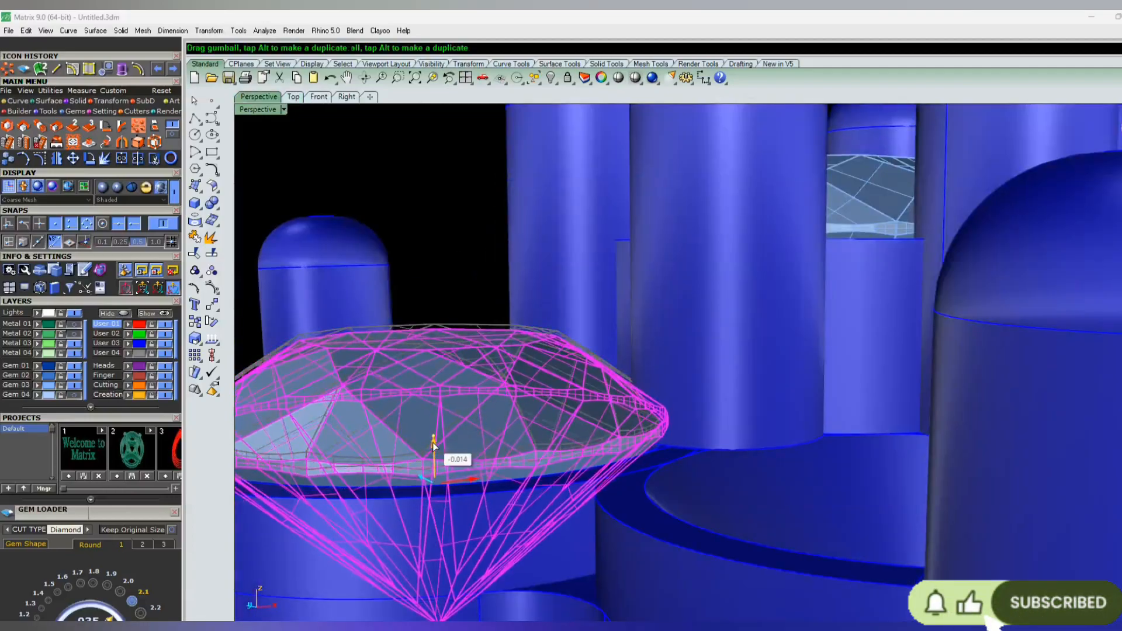
pyautogui.click(456, 263)
pyautogui.moveTo(456, 263); pyautogui.dragTo(375, 272, button='right')
pyautogui.scroll(-2, 683, 331)
pyautogui.scroll(-4, 683, 331)
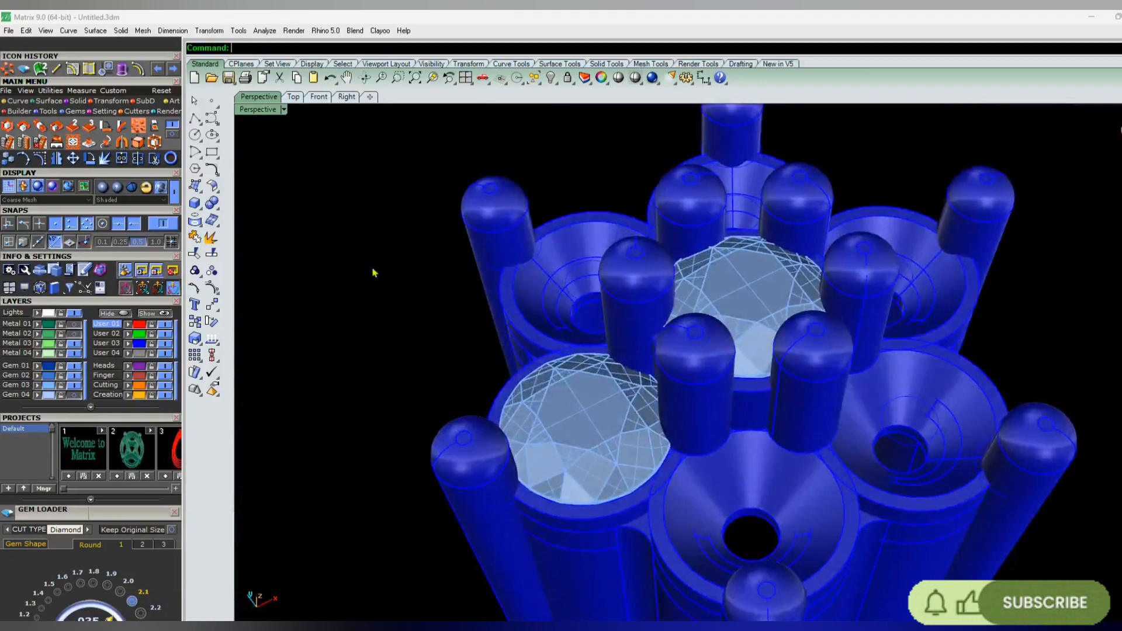
# - Examine the outer diamond's fit against its seat rim and surrounding prongs in perspective and from the top
pyautogui.moveTo(501, 330); pyautogui.dragTo(593, 380, button='right')
pyautogui.scroll(4, 593, 381)
pyautogui.click(293, 97)
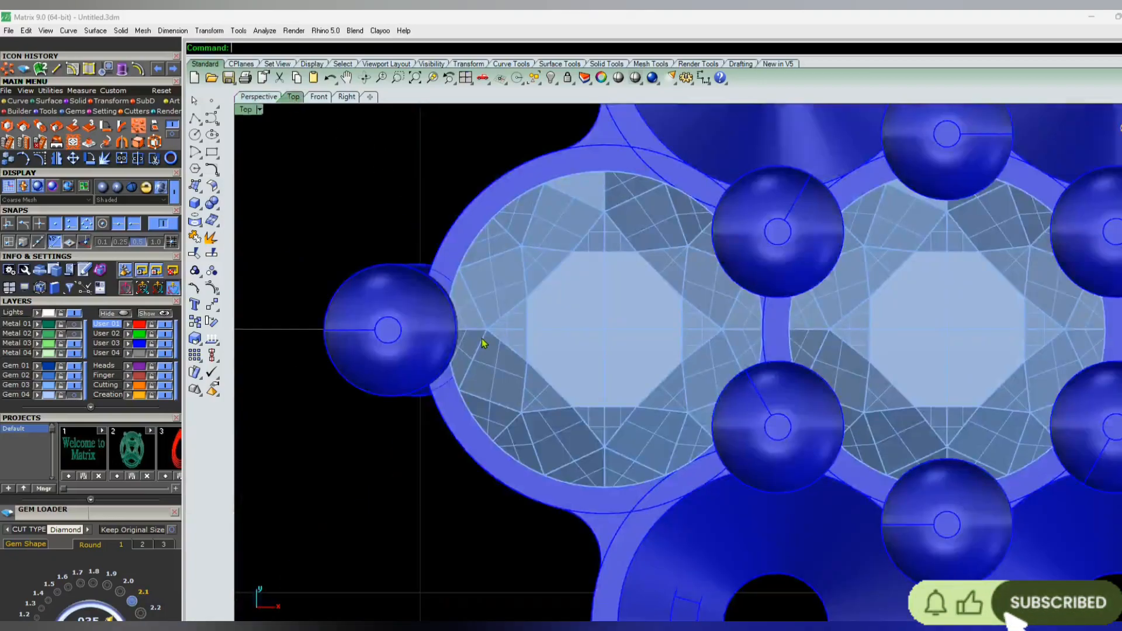
pyautogui.scroll(3, 645, 375)
pyautogui.scroll(-2, 579, 407)
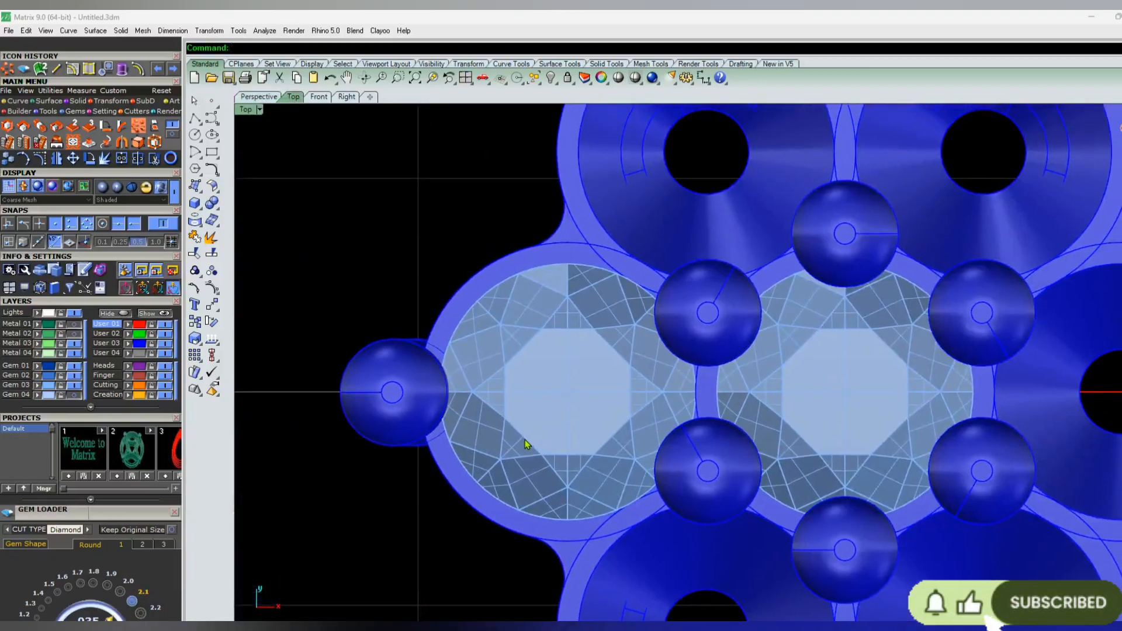
pyautogui.click(538, 436)
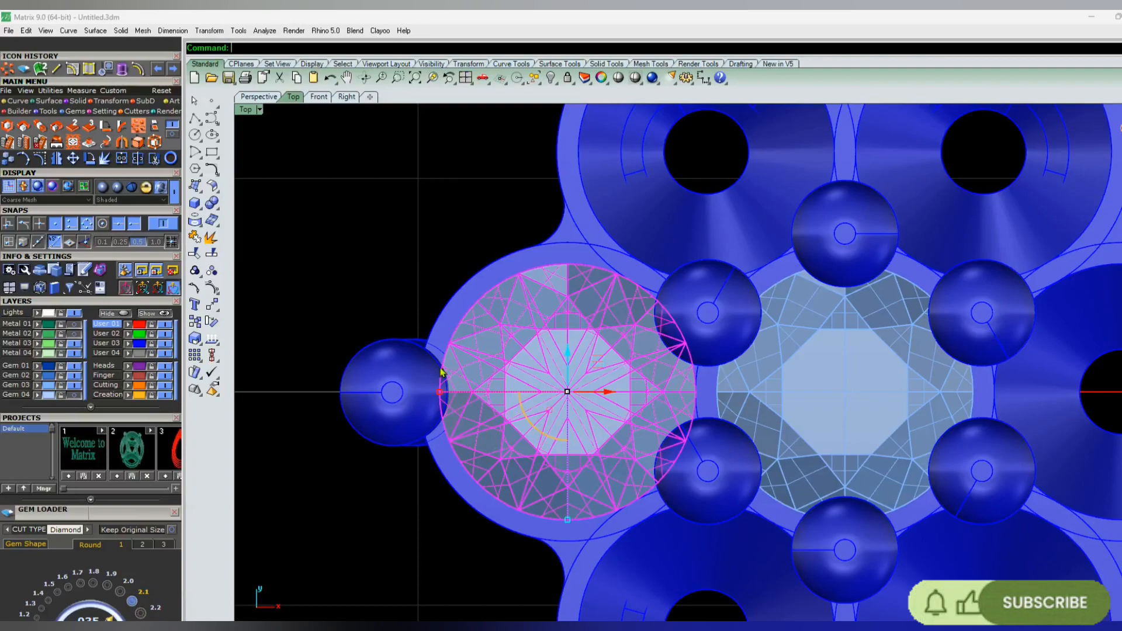
pyautogui.press('Escape')
pyautogui.scroll(3, 468, 330)
pyautogui.scroll(-3, 488, 311)
# - Polar-array the outer diamond around the cluster's centre to fill all six outer seats
pyautogui.click(526, 346)
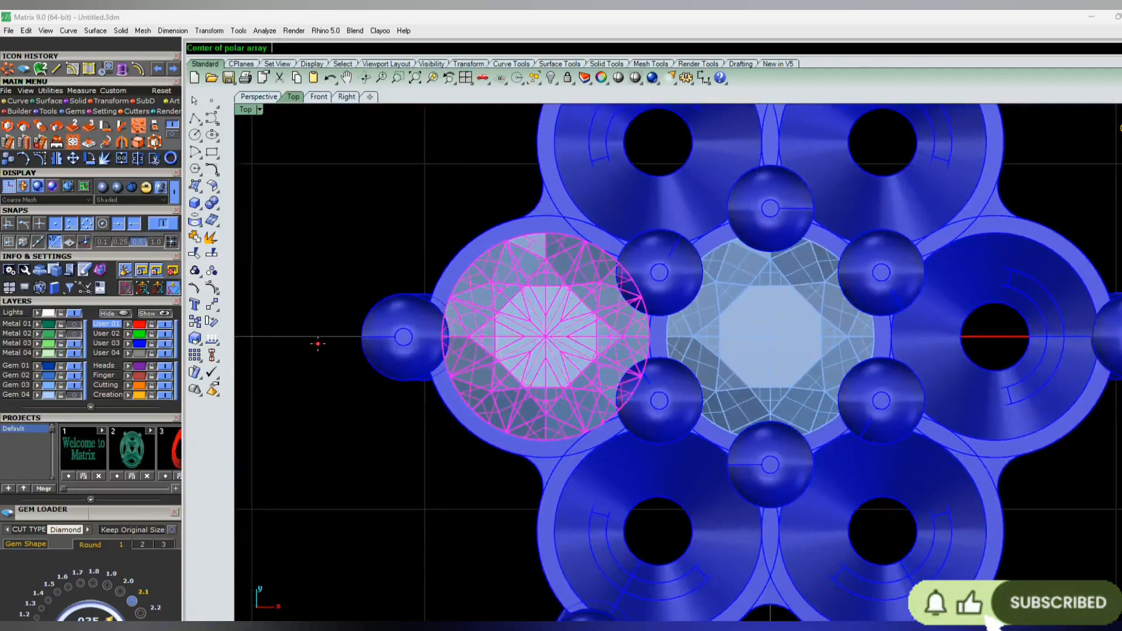
pyautogui.press('Return')
pyautogui.press('Return')
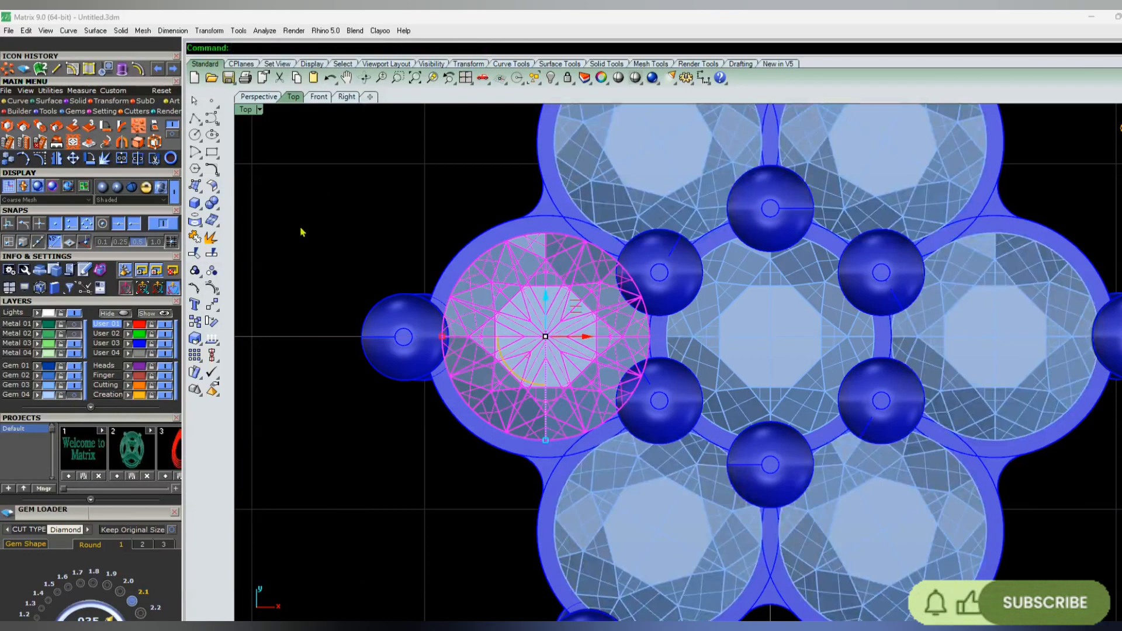
pyautogui.click(313, 270)
pyautogui.scroll(-3, 336, 292)
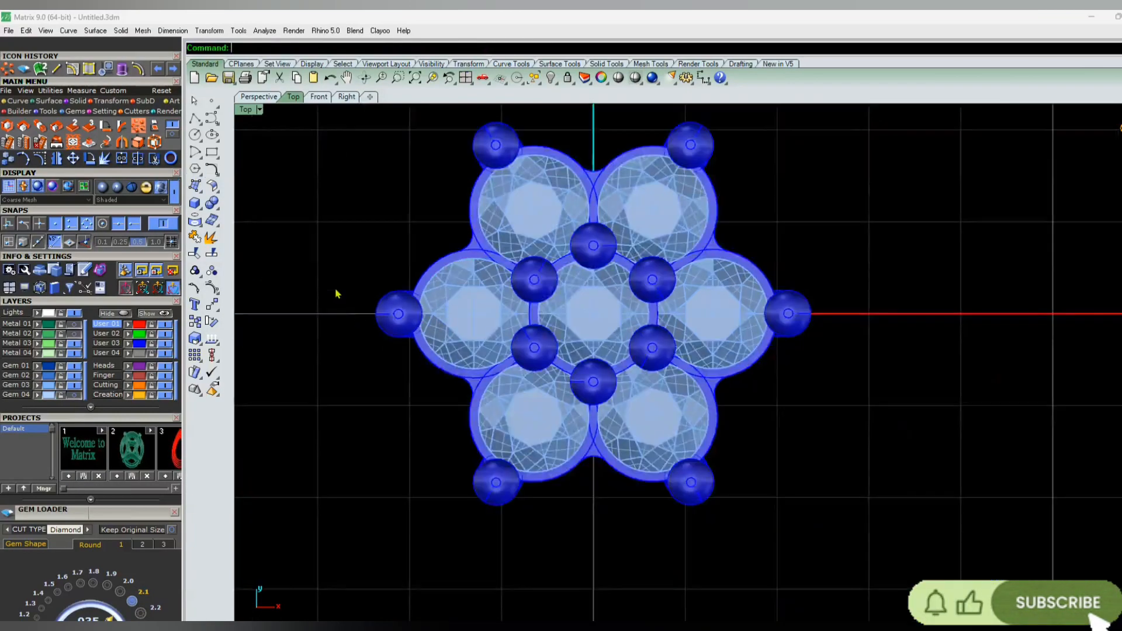
# - Inspect the gem-filled cluster in perspective from the side, above and underneath
pyautogui.click(466, 79)
pyautogui.doubleClick(718, 117)
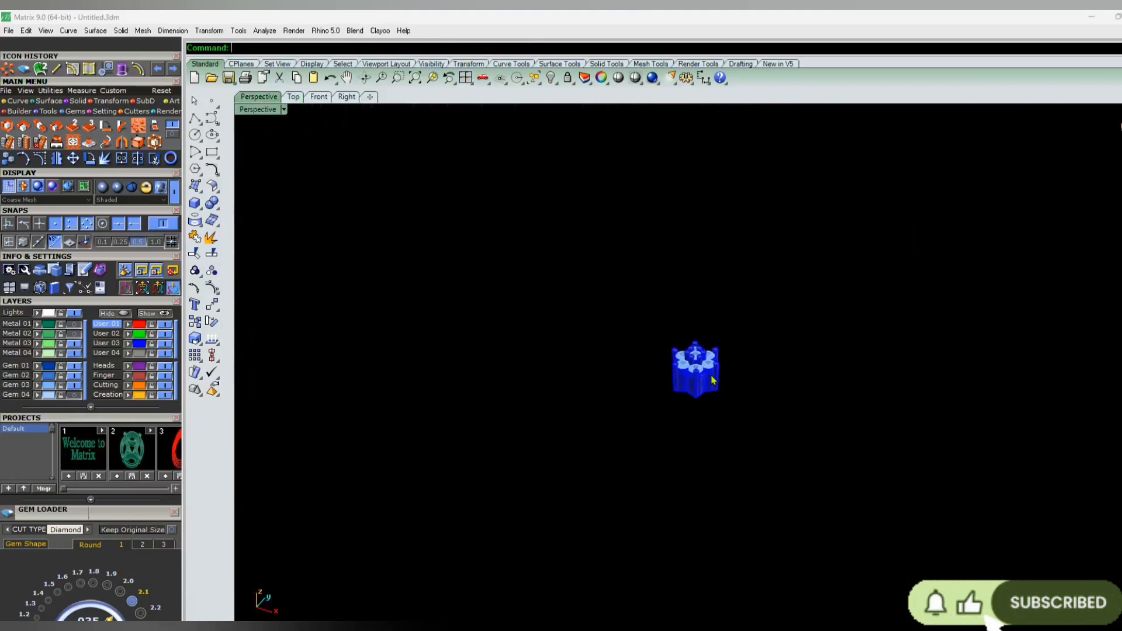
pyautogui.scroll(10, 712, 380)
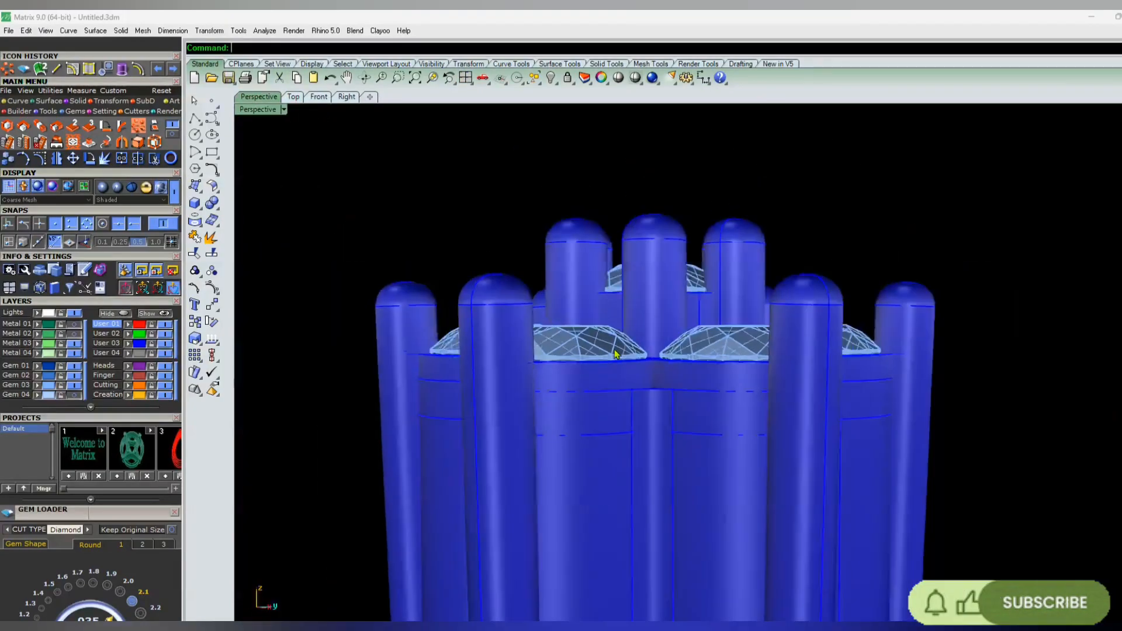
pyautogui.moveTo(615, 354); pyautogui.dragTo(659, 476, button='right')
pyautogui.scroll(-4, 596, 473)
pyautogui.scroll(4, 582, 432)
pyautogui.moveTo(581, 433); pyautogui.dragTo(552, 271, button='right')
pyautogui.scroll(4, 639, 310)
pyautogui.scroll(3, 697, 232)
pyautogui.moveTo(619, 345); pyautogui.dragTo(643, 283, button='right')
pyautogui.scroll(-4, 683, 428)
pyautogui.scroll(-7, 637, 306)
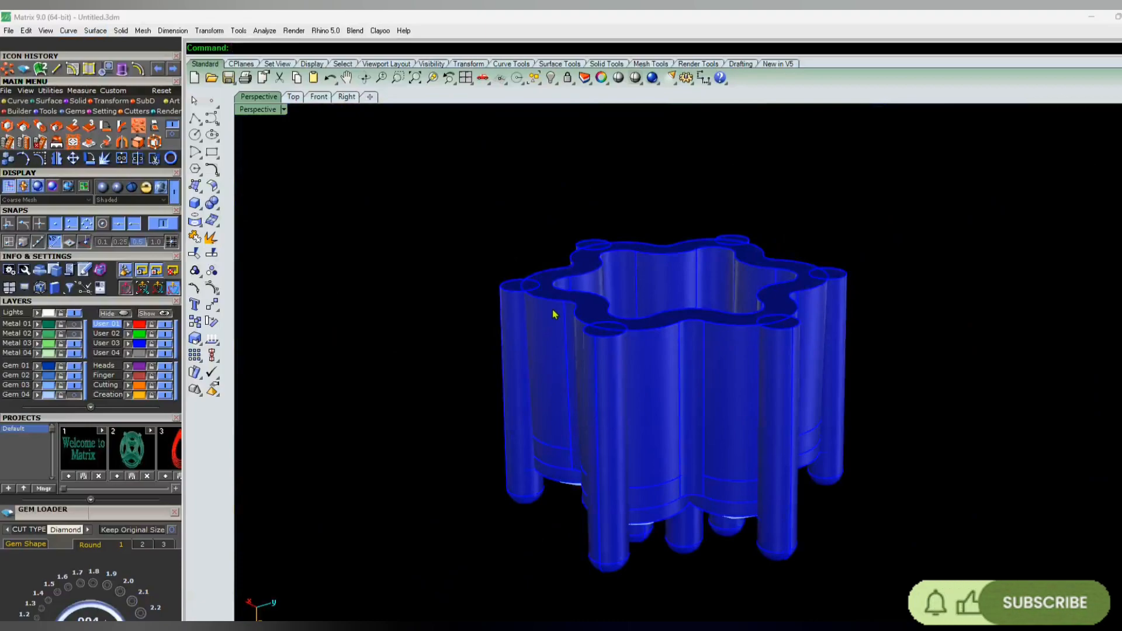
pyautogui.moveTo(709, 376); pyautogui.dragTo(657, 376, button='right')
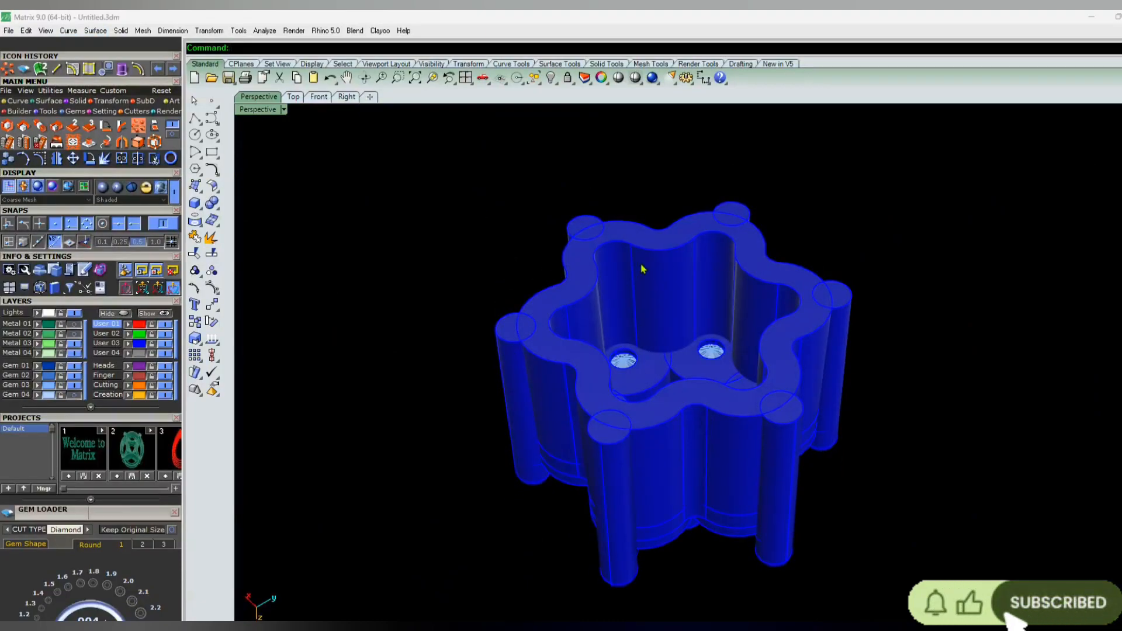
# - Select the whole cluster with its diamonds and move it along the positive X axis, clear of the origin
pyautogui.moveTo(642, 269); pyautogui.dragTo(614, 433, button='right')
pyautogui.scroll(-6, 611, 388)
pyautogui.moveTo(934, 145); pyautogui.dragTo(549, 495)
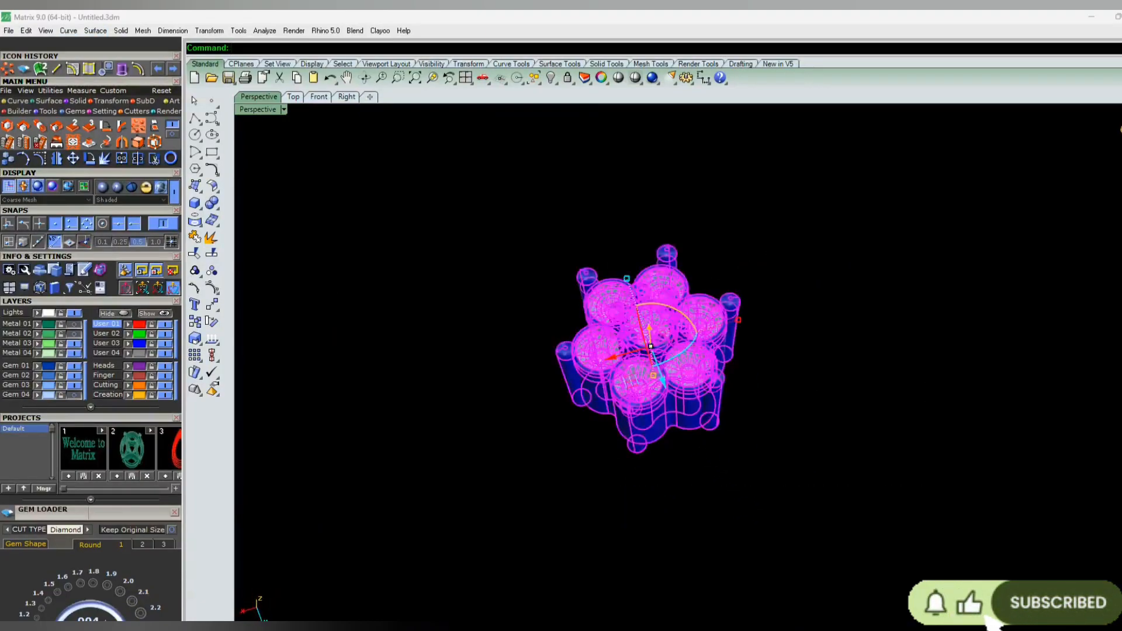
pyautogui.press('Return')
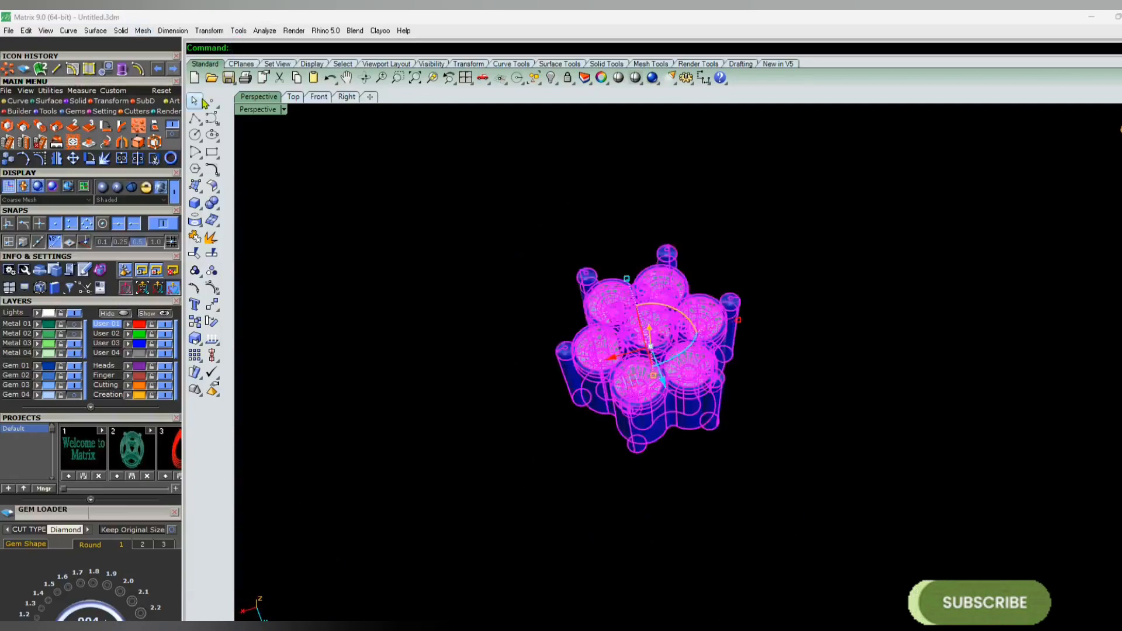
pyautogui.click(292, 97)
pyautogui.moveTo(718, 387); pyautogui.dragTo(645, 390, button='right')
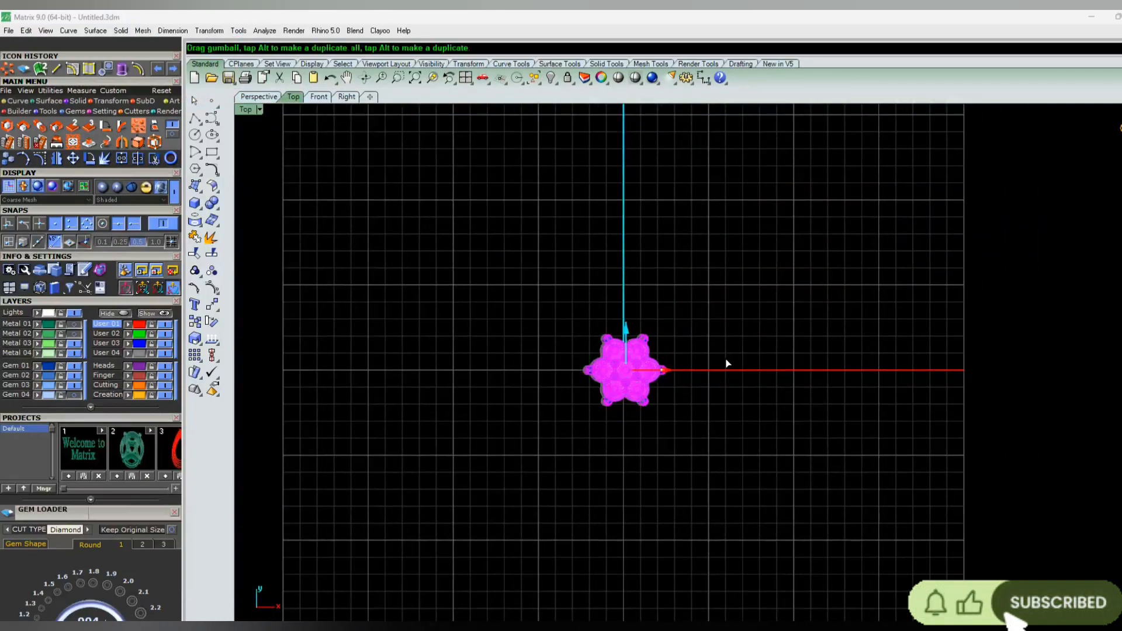
pyautogui.moveTo(726, 364); pyautogui.dragTo(789, 354)
pyautogui.click(820, 308)
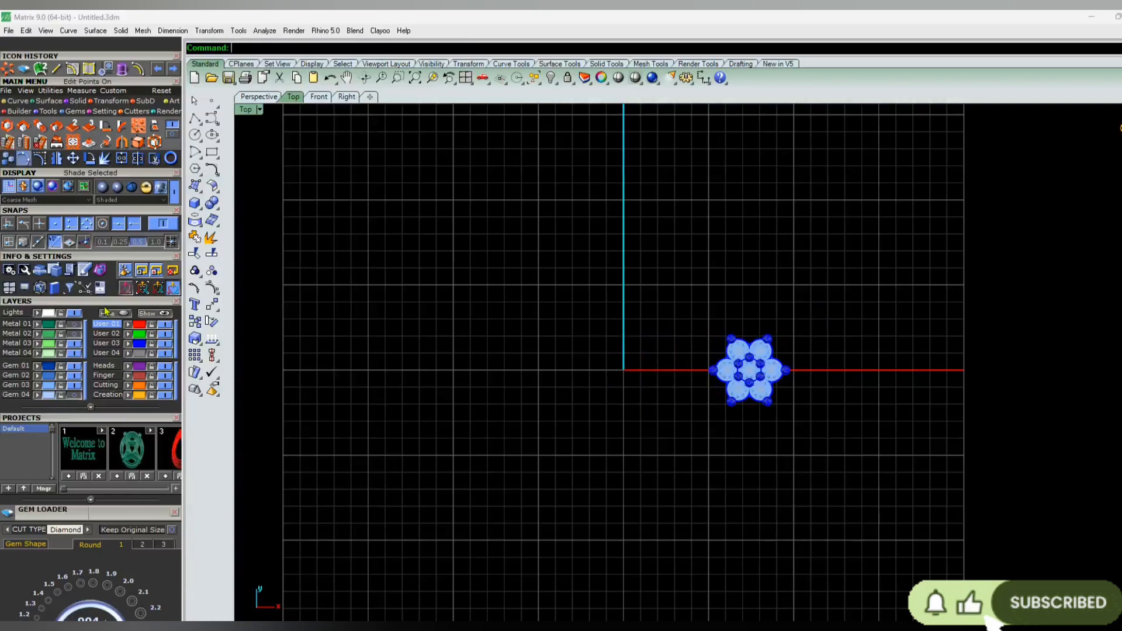